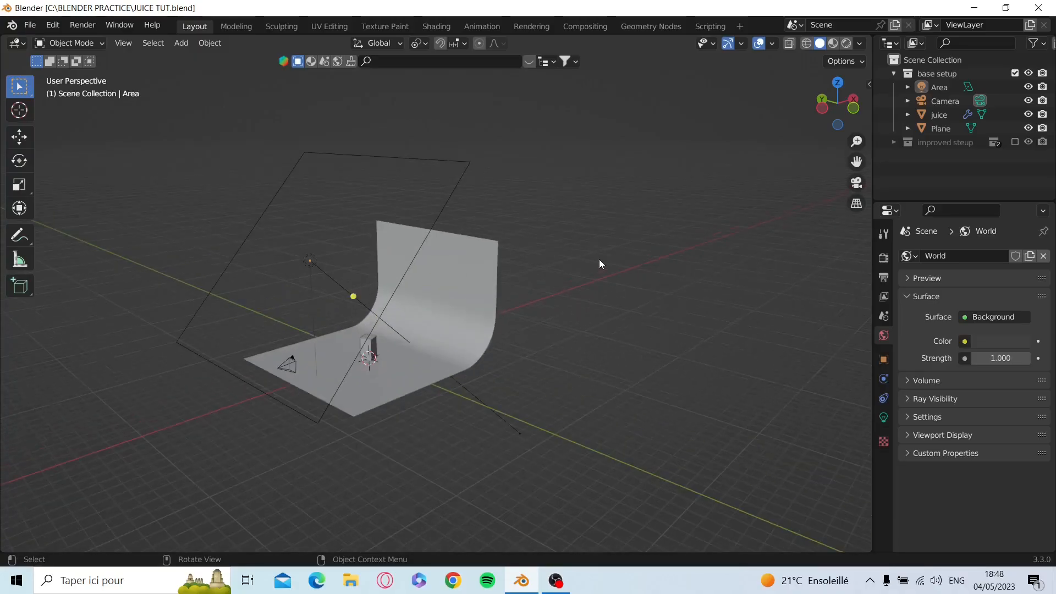
- Switch the viewport to rendered shading and view the juice box setup through the camera and from outside
{"action": "middle_click_drag", "start_coordinate": [528, 293], "coordinate": [528, 293]}
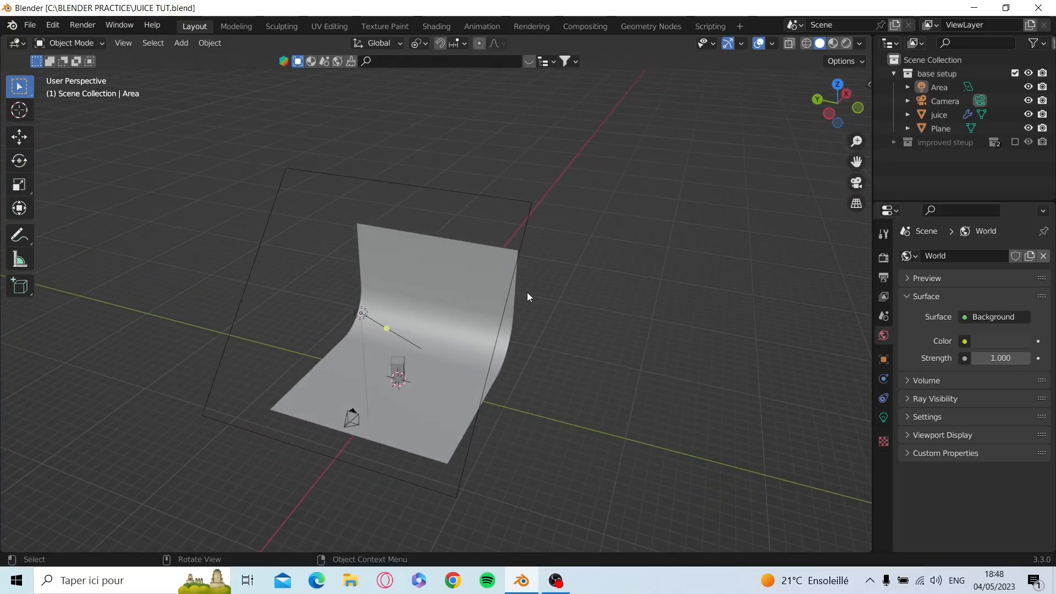
{"action": "key", "text": "KP_0"}
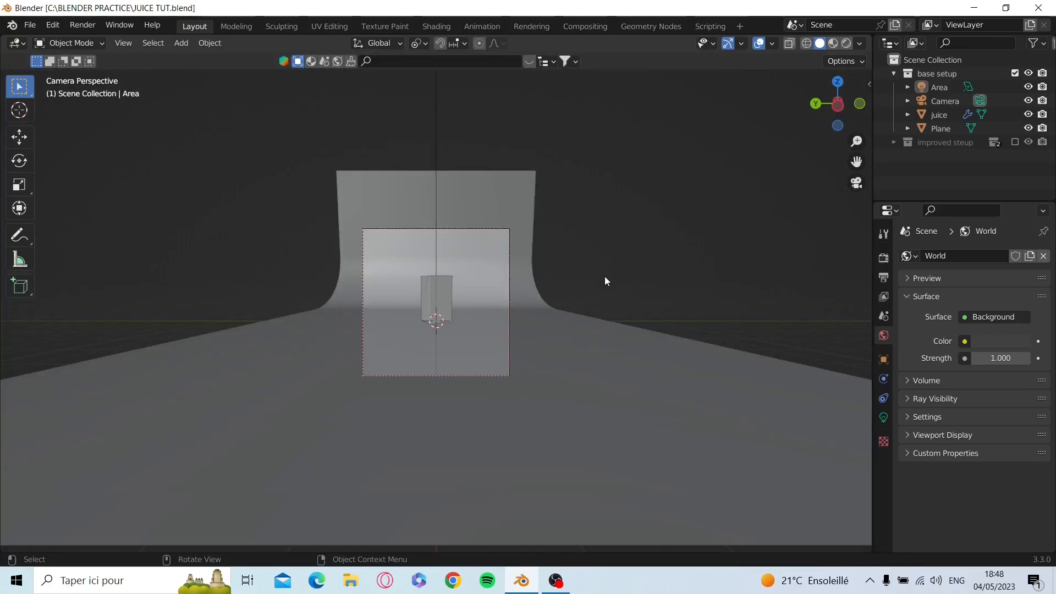
{"action": "key", "text": "Home"}
{"action": "key", "text": "z"}
{"action": "key", "text": "8"}
{"action": "left_click_drag", "start_coordinate": [817, 93], "coordinate": [800, 126]}
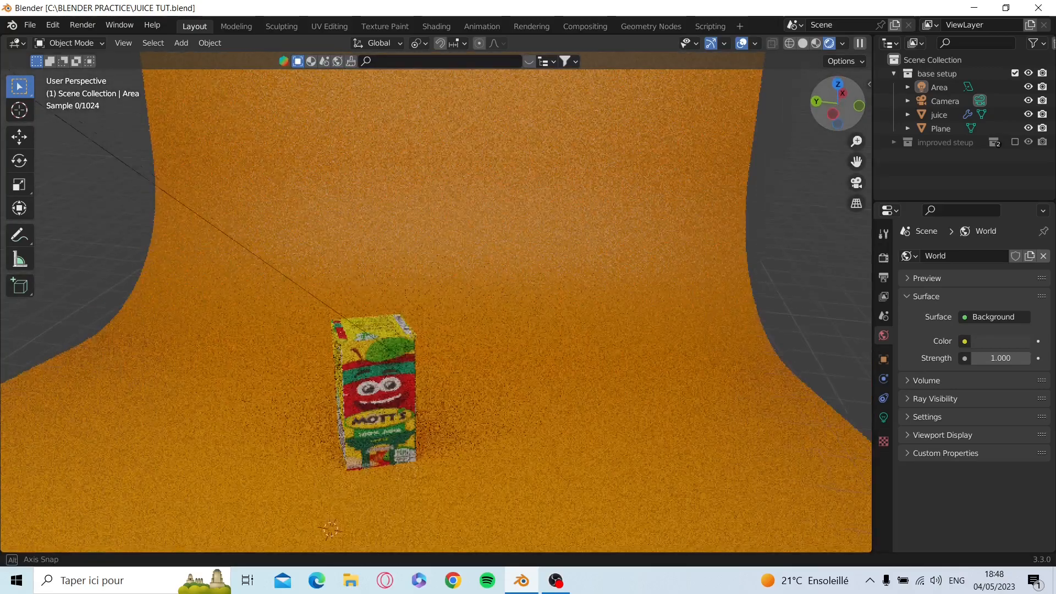
{"action": "scroll", "coordinate": [549, 284], "scroll_direction": "down", "scroll_amount": 10}
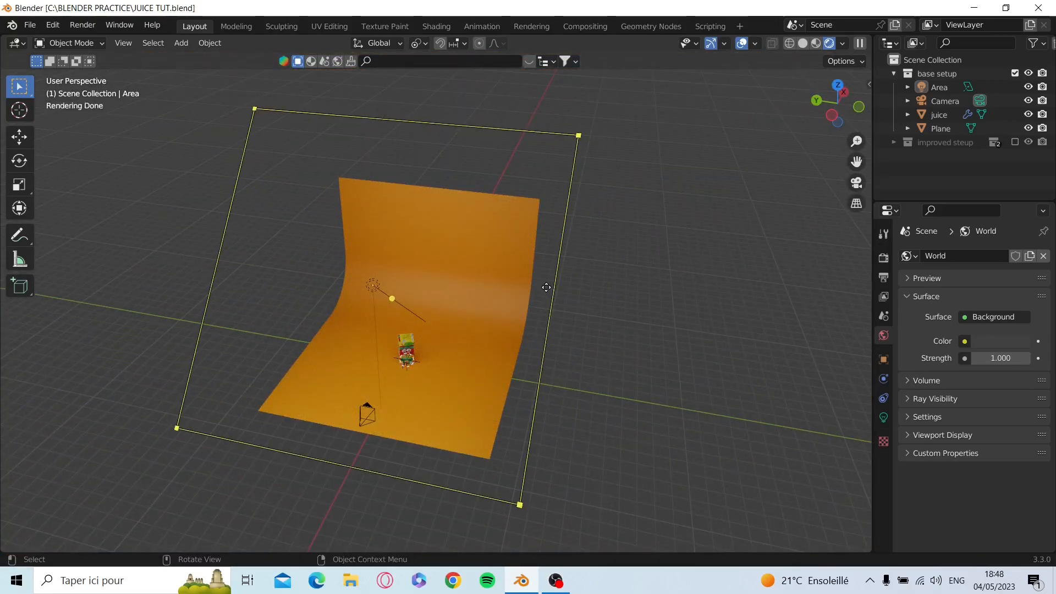
{"action": "left_click", "coordinate": [570, 295]}
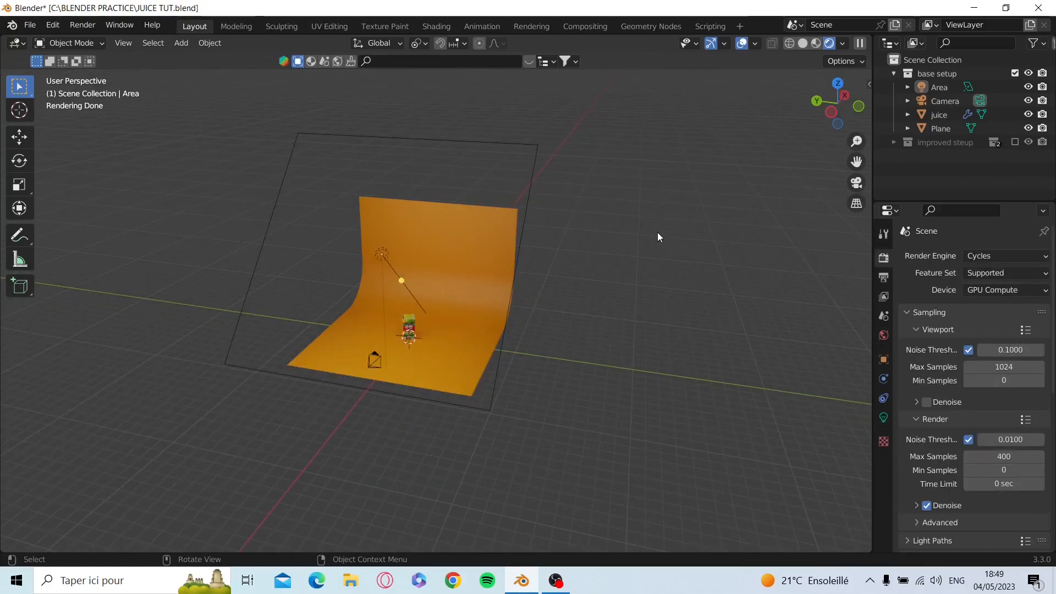
- Set the world background strength to 0 and check the juice box through the camera
{"action": "left_click", "coordinate": [884, 334]}
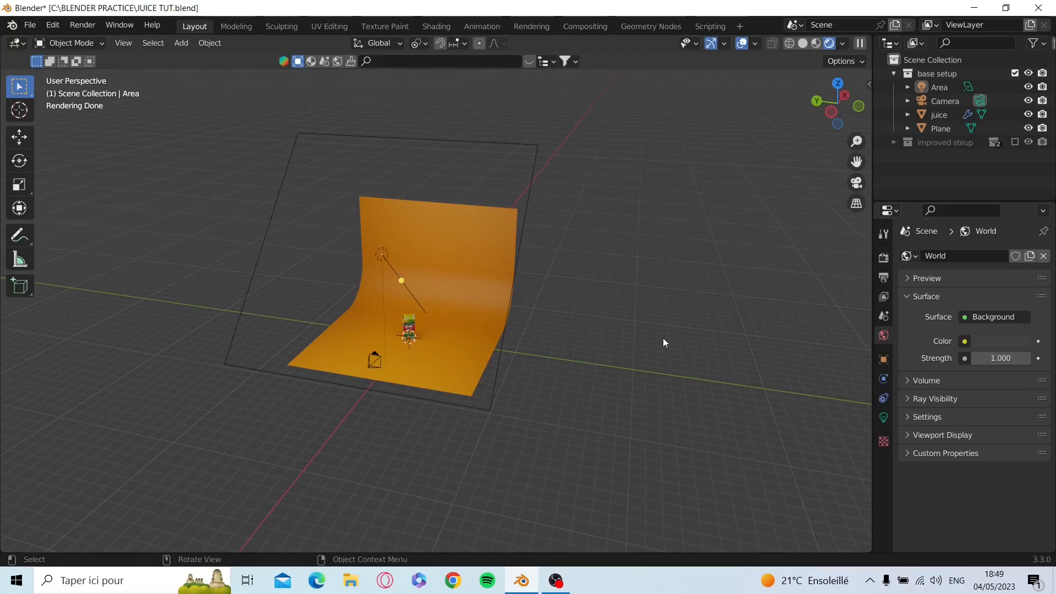
{"action": "key", "text": "KP_0"}
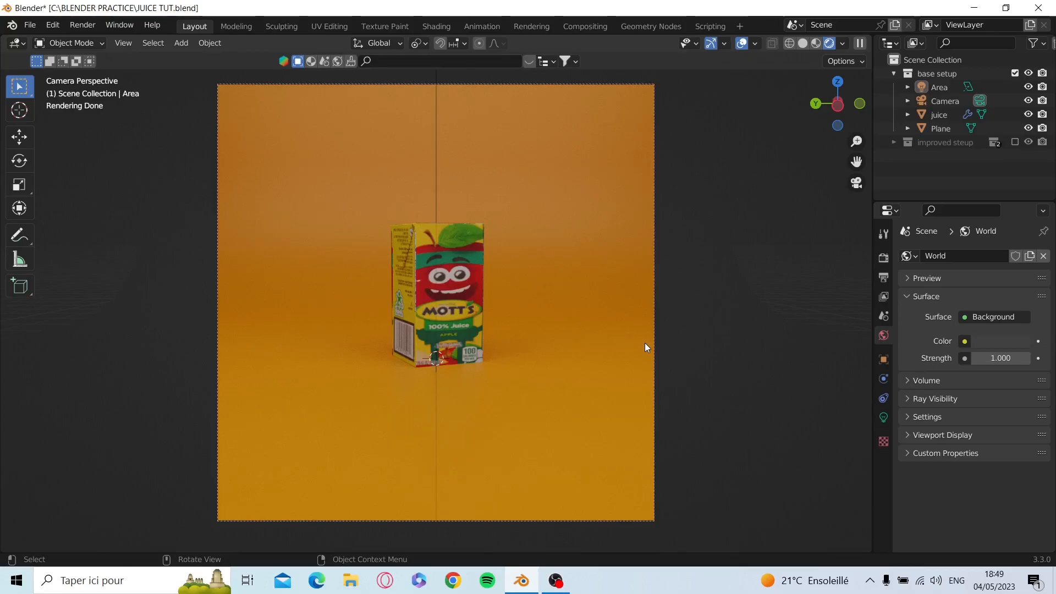
{"action": "scroll", "coordinate": [550, 392], "scroll_direction": "up", "scroll_amount": 10}
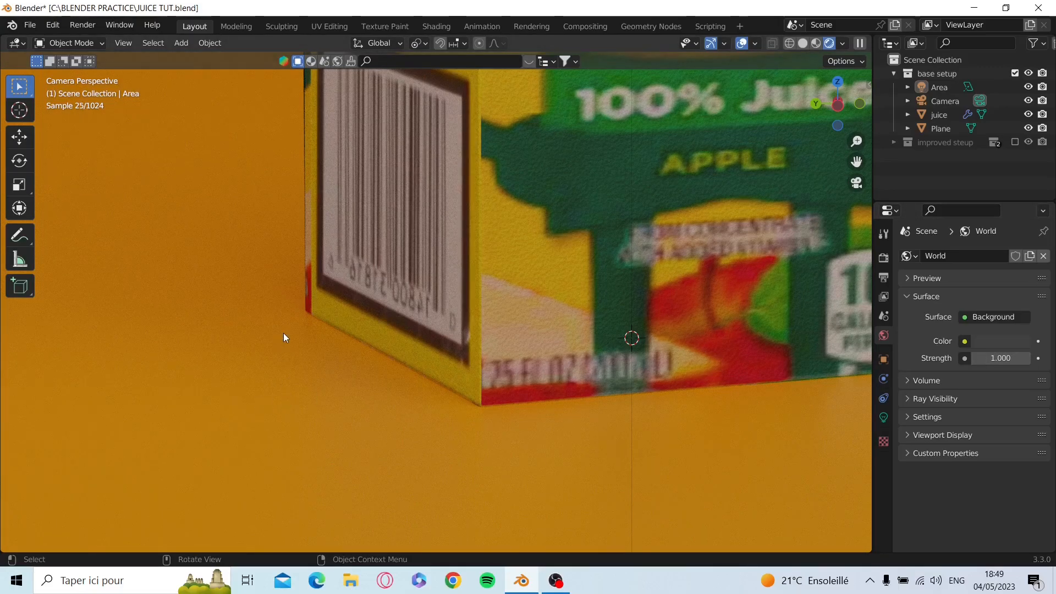
{"action": "left_click", "coordinate": [985, 359]}
{"action": "type", "text": "0"}
{"action": "key", "text": "Return"}
{"action": "scroll", "coordinate": [312, 310], "scroll_direction": "down", "scroll_amount": 6}
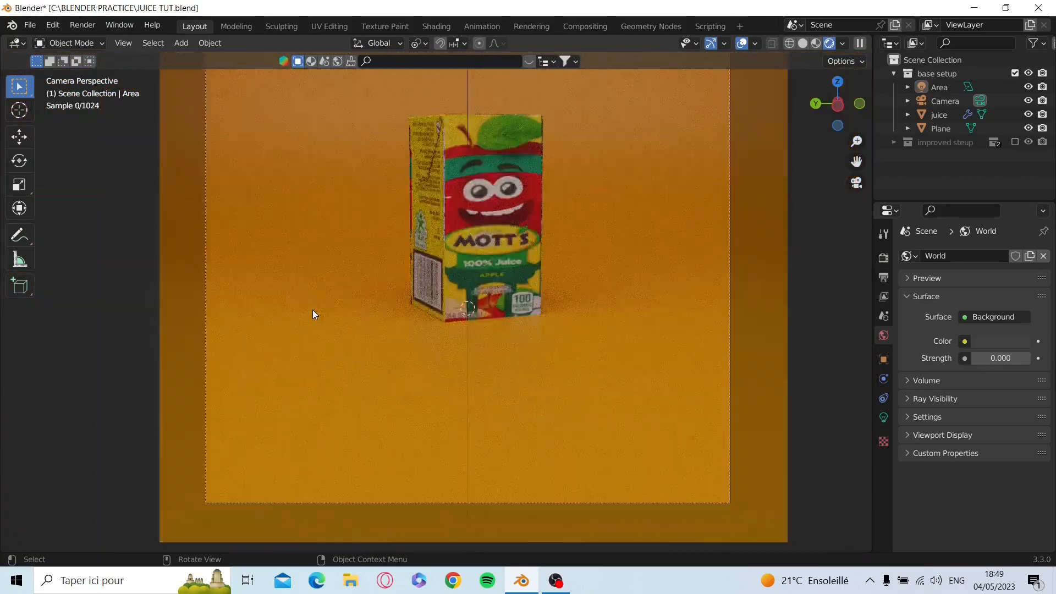
{"action": "scroll", "coordinate": [321, 315], "scroll_direction": "down", "scroll_amount": 1}
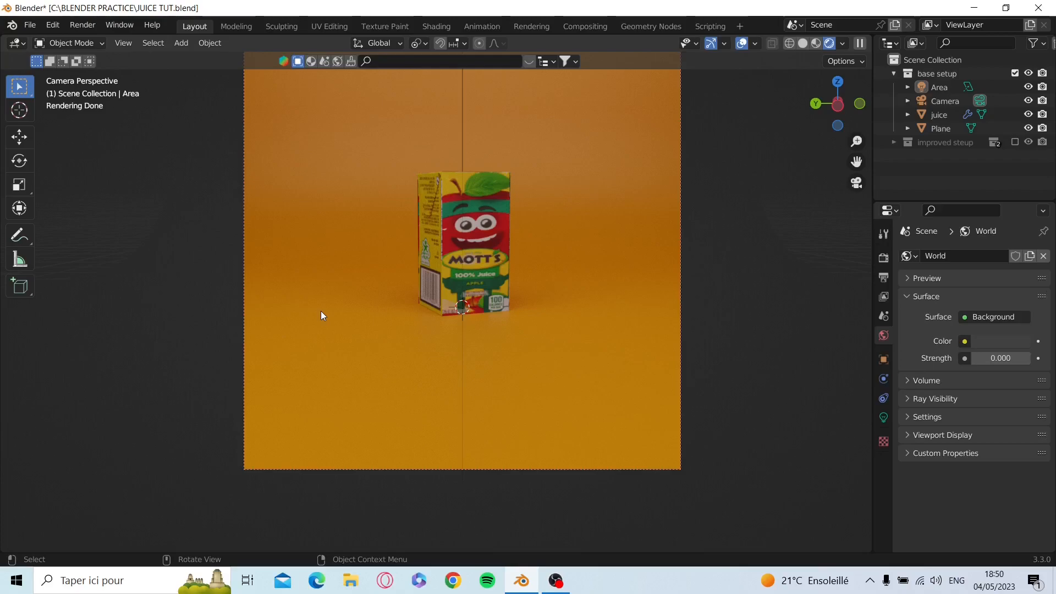
- Rotate the area light about 44° around the global Y axis so that it faces nearly straight down
{"action": "middle_click_drag", "start_coordinate": [321, 312], "coordinate": [555, 219]}
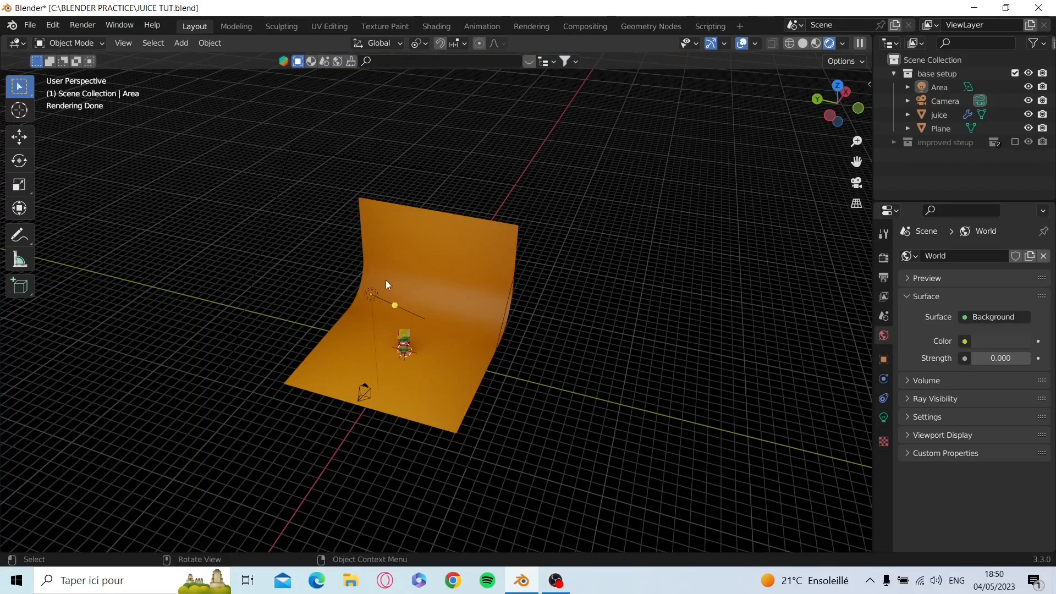
{"action": "left_click", "coordinate": [364, 291]}
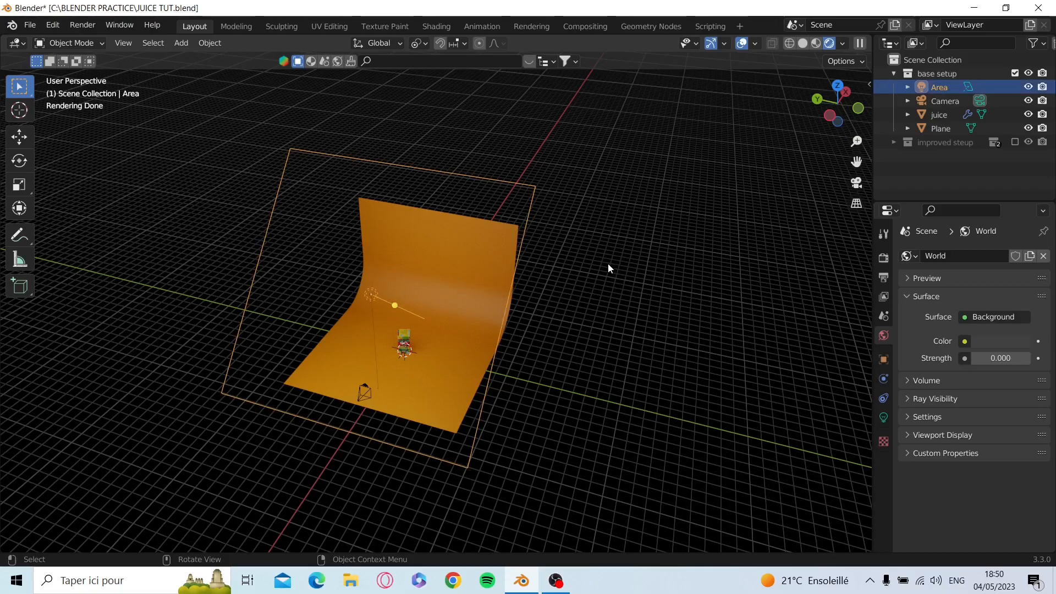
{"action": "left_click_drag", "start_coordinate": [830, 108], "coordinate": [718, 71]}
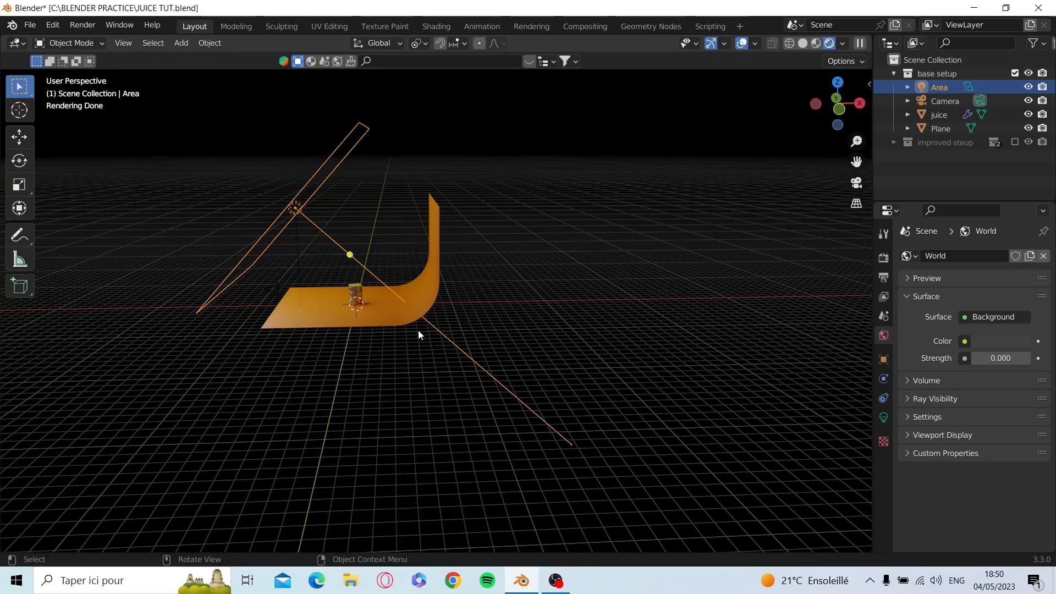
{"action": "key", "text": "r"}
{"action": "key", "text": "y"}
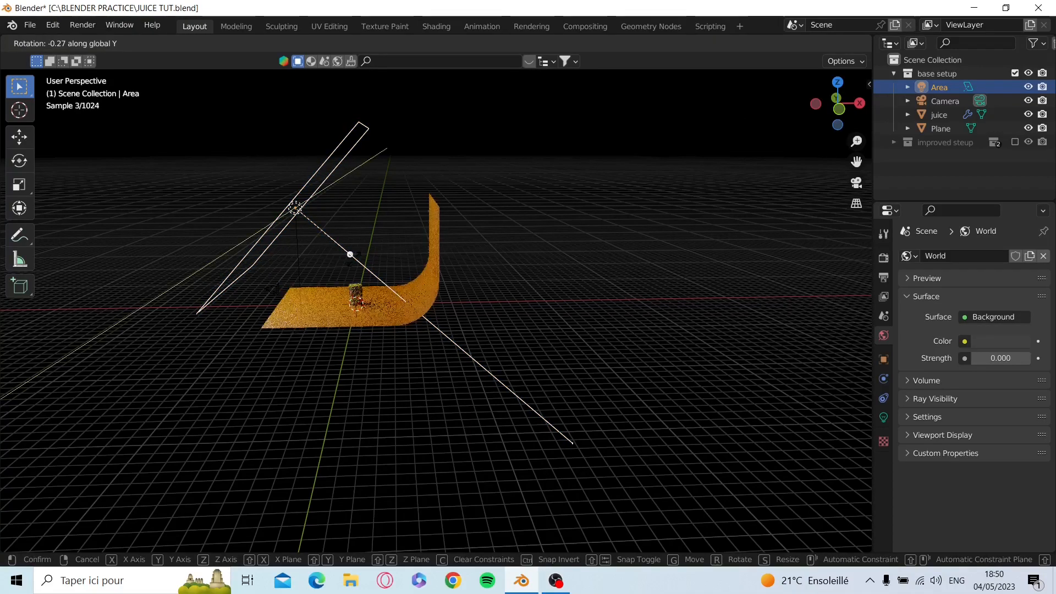
{"action": "left_click", "coordinate": [304, 312]}
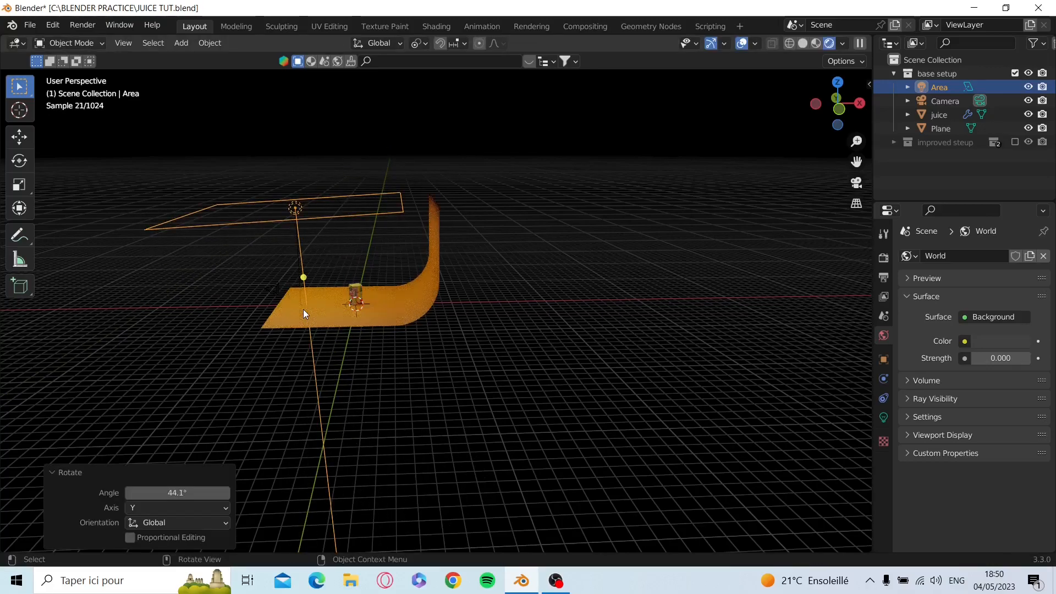
- Move the area light above the juice box, about 6.1 m in X, 0.8 m in Y and 4.8 m in Z
{"action": "key", "text": "g"}
{"action": "left_click", "coordinate": [365, 263]}
{"action": "key", "text": "KP_0"}
{"action": "scroll", "coordinate": [482, 282], "scroll_direction": "up", "scroll_amount": 1}
{"action": "left_click_drag", "start_coordinate": [840, 105], "coordinate": [820, 137]}
{"action": "scroll", "coordinate": [463, 323], "scroll_direction": "down", "scroll_amount": 6}
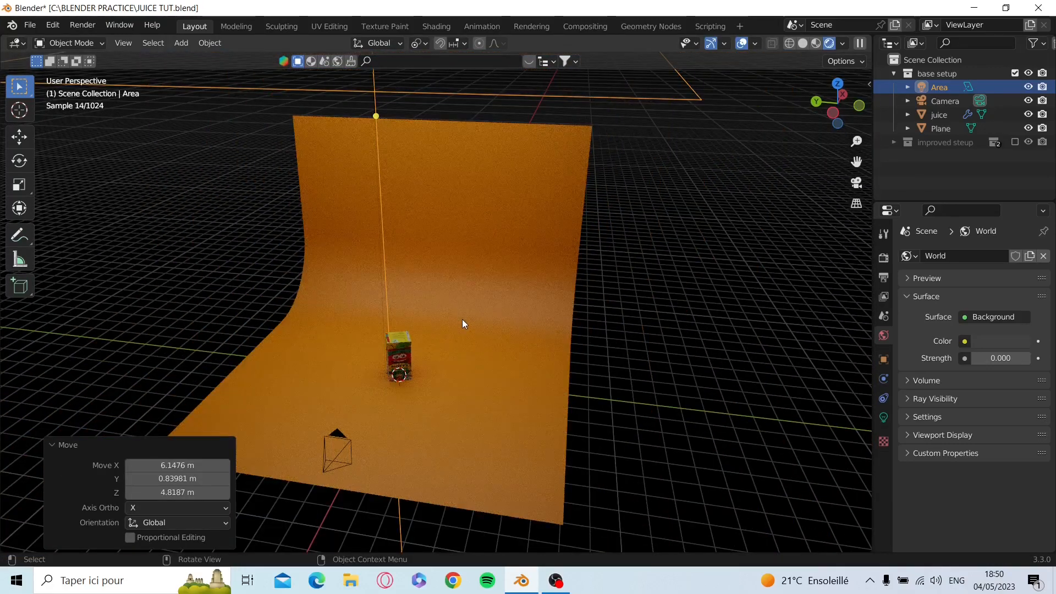
{"action": "scroll", "coordinate": [463, 323], "scroll_direction": "down", "scroll_amount": 2}
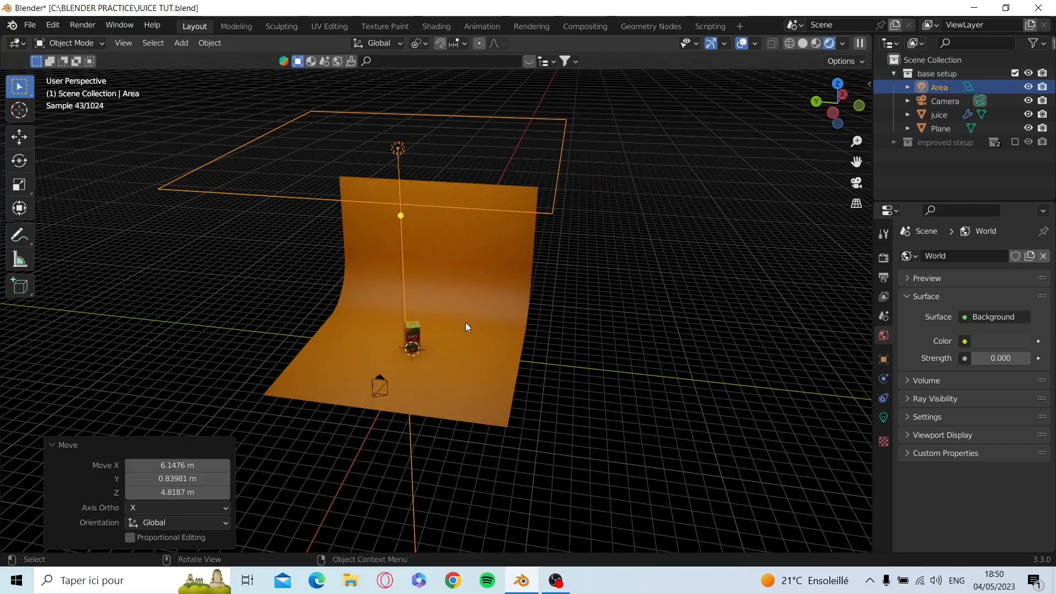
{"action": "left_click_drag", "start_coordinate": [835, 108], "coordinate": [820, 110]}
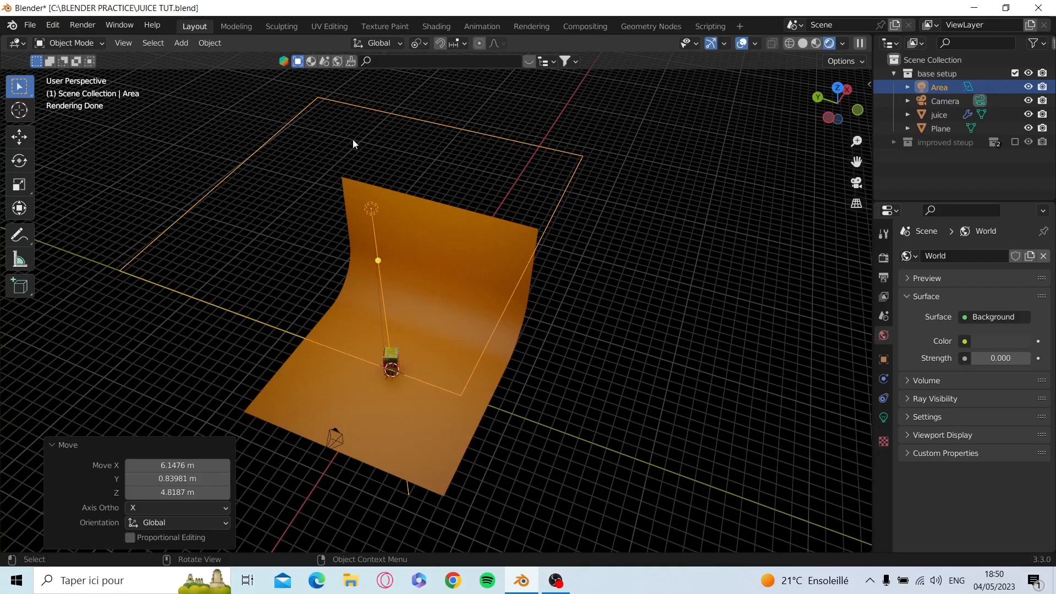
- Try to rotate the area light a further 32° or so around the global Y axis and check the box's lighting through the camera
{"action": "left_click_drag", "start_coordinate": [837, 101], "coordinate": [825, 106]}
{"action": "key", "text": "r"}
{"action": "key", "text": "y"}
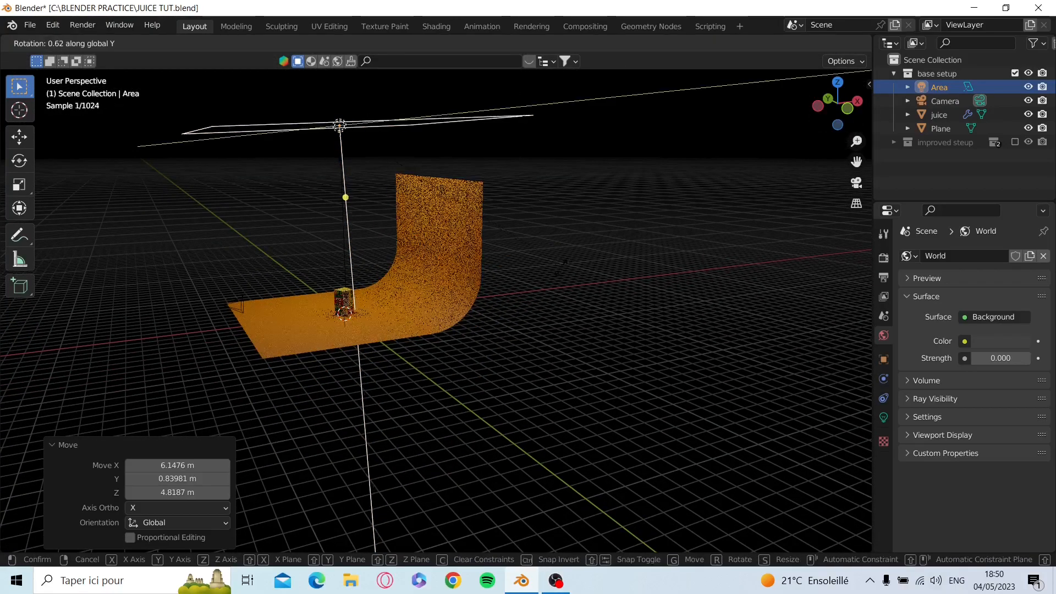
{"action": "left_click", "coordinate": [430, 287]}
{"action": "key", "text": "KP_0"}
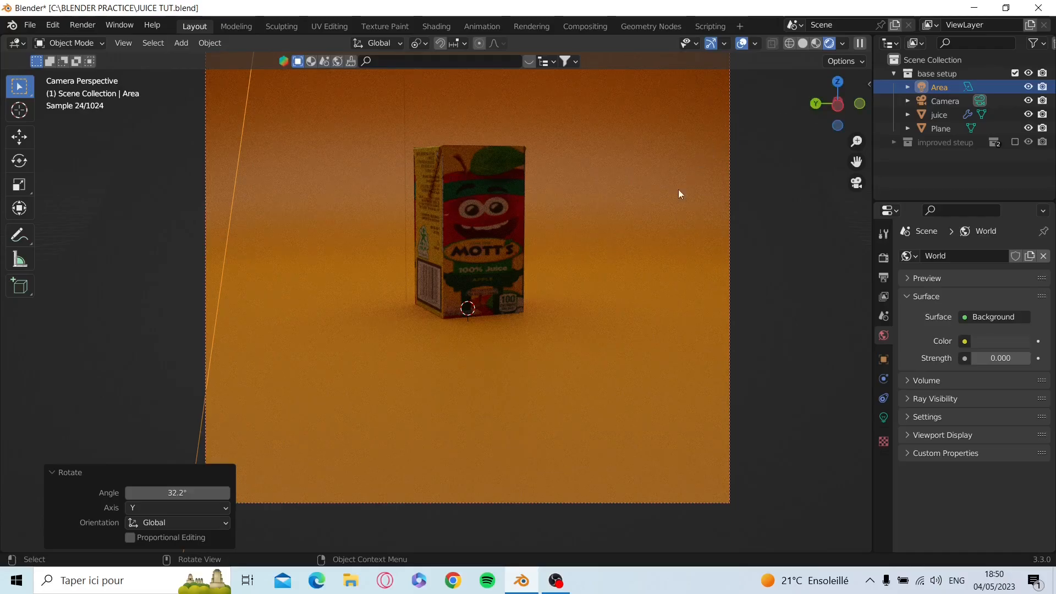
{"action": "scroll", "coordinate": [644, 217], "scroll_direction": "up", "scroll_amount": 8}
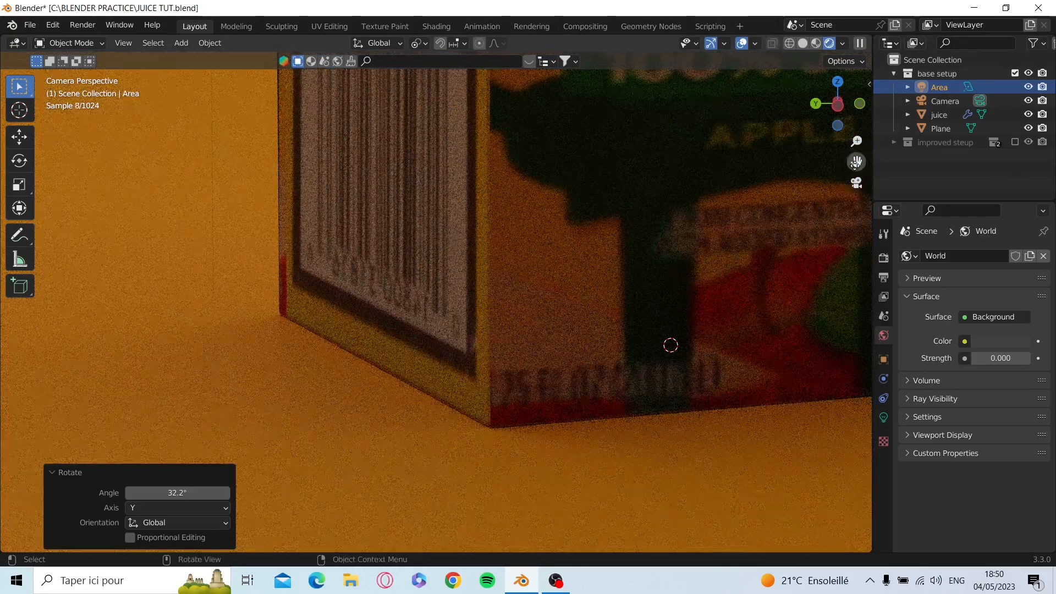
{"action": "left_click_drag", "start_coordinate": [857, 162], "coordinate": [836, 593]}
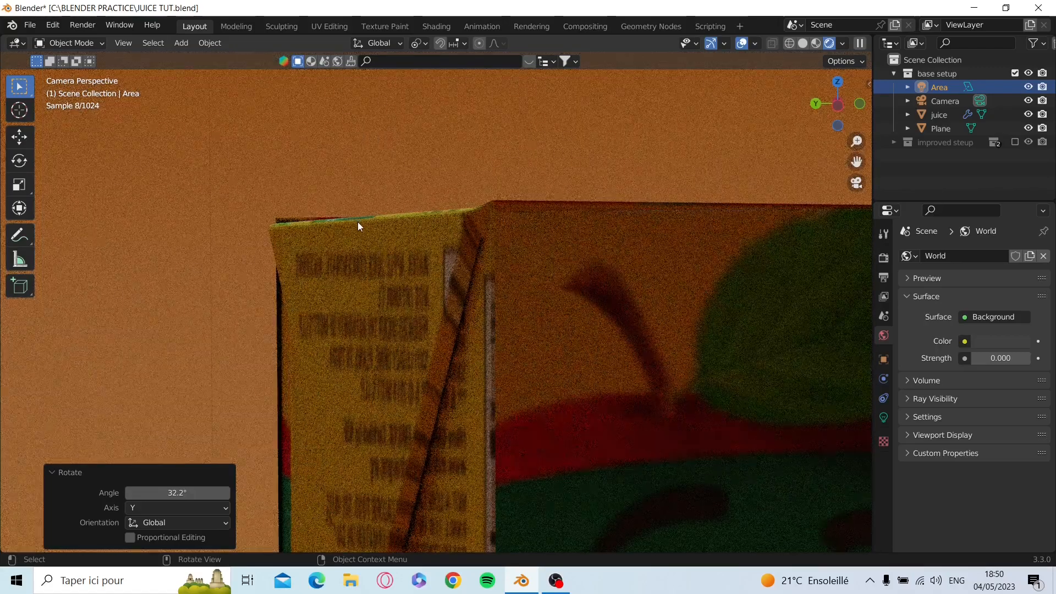
{"action": "scroll", "coordinate": [403, 220], "scroll_direction": "down", "scroll_amount": 10}
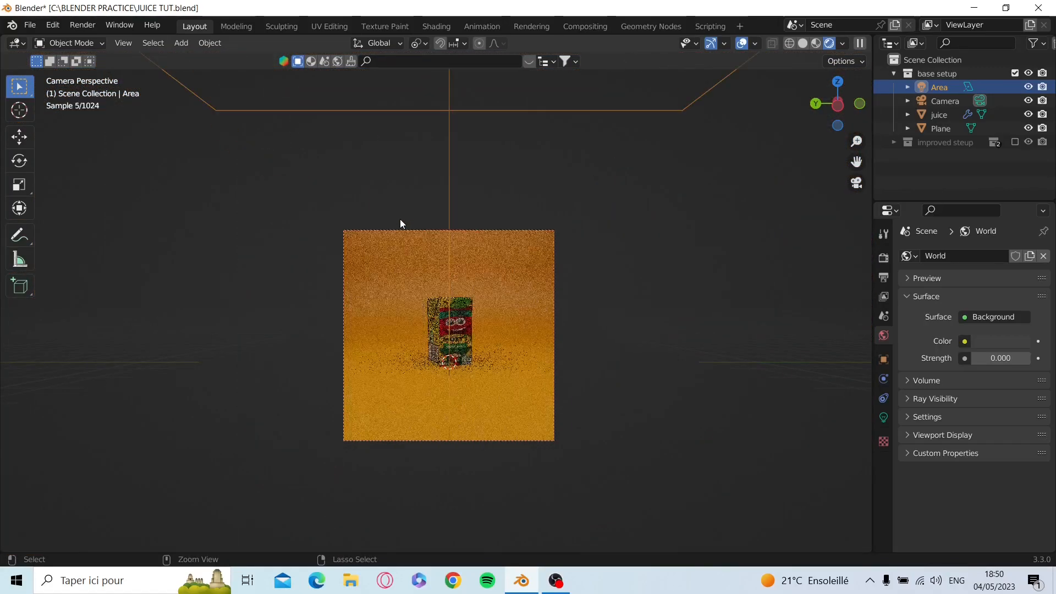
{"action": "scroll", "coordinate": [471, 296], "scroll_direction": "up", "scroll_amount": 5}
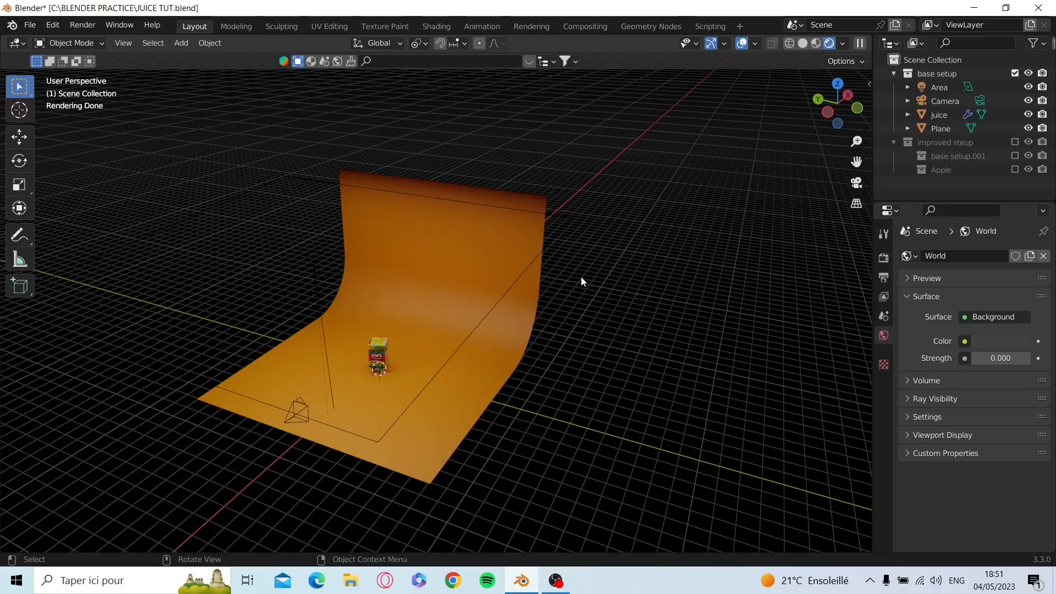
- Exclude the base setup collection, enable the improved steup collection instead, and view it through its camera
{"action": "left_click", "coordinate": [1016, 72]}
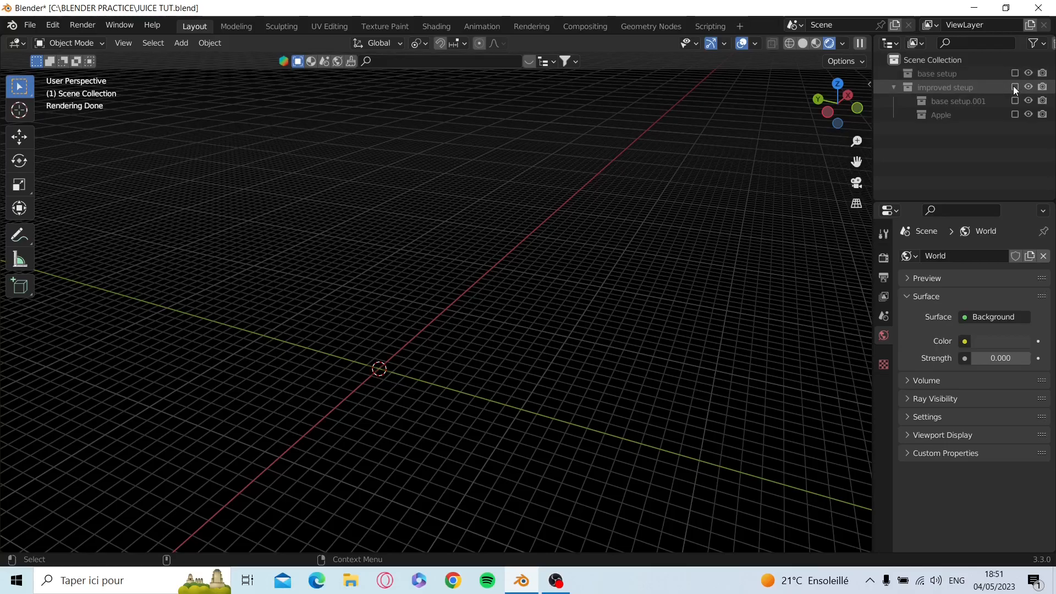
{"action": "left_click", "coordinate": [1015, 87]}
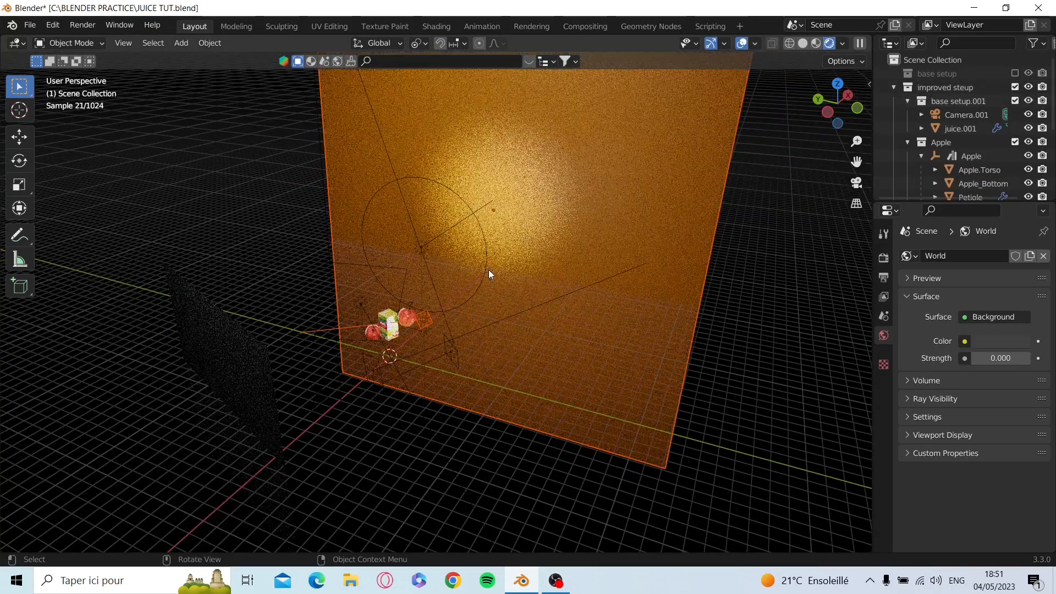
{"action": "key", "text": "KP_0"}
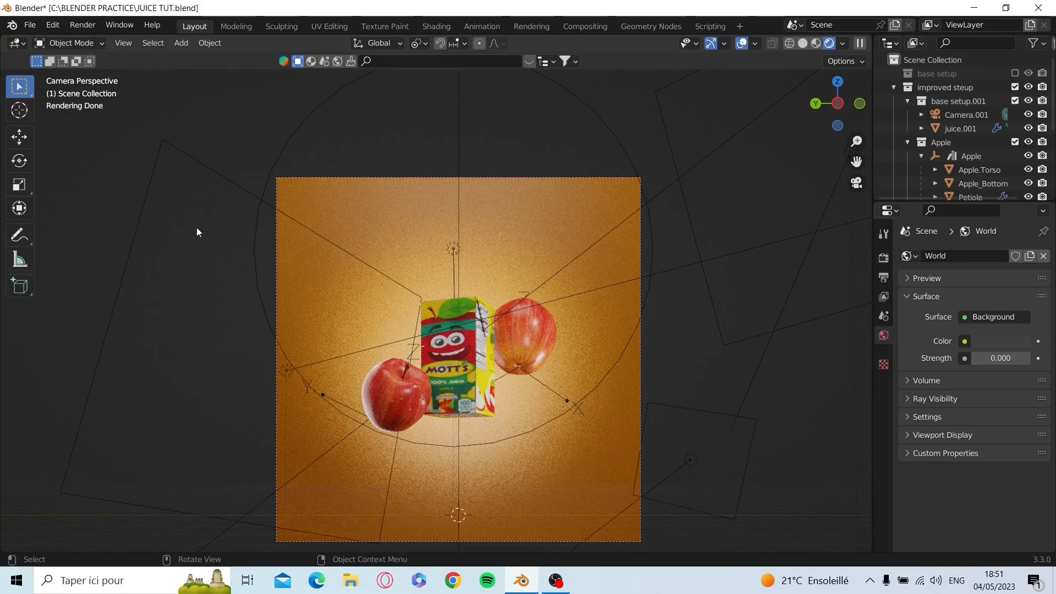
- Select the overhead area light Area.005 and examine its light settings and its effect in the camera view
{"action": "left_click_drag", "start_coordinate": [837, 103], "coordinate": [461, 244]}
{"action": "left_click", "coordinate": [385, 182]}
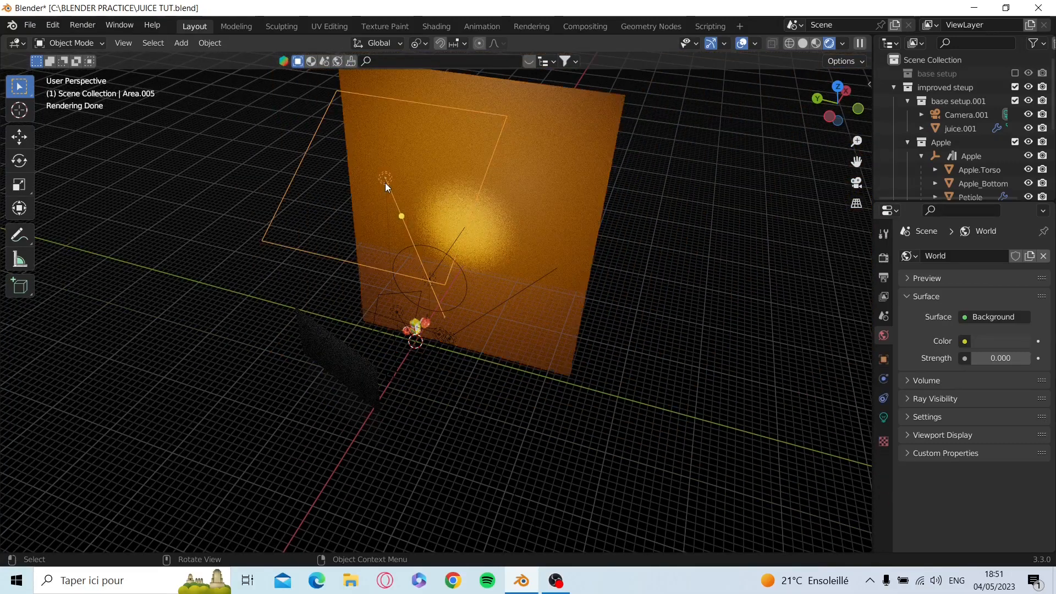
{"action": "left_click_drag", "start_coordinate": [842, 105], "coordinate": [791, 86]}
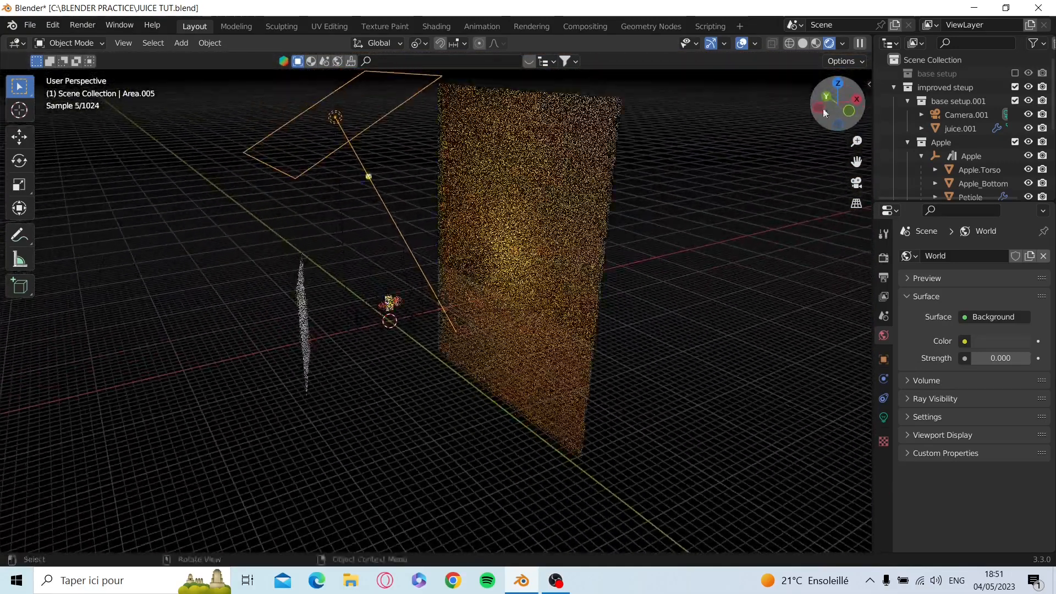
{"action": "left_click", "coordinate": [884, 418]}
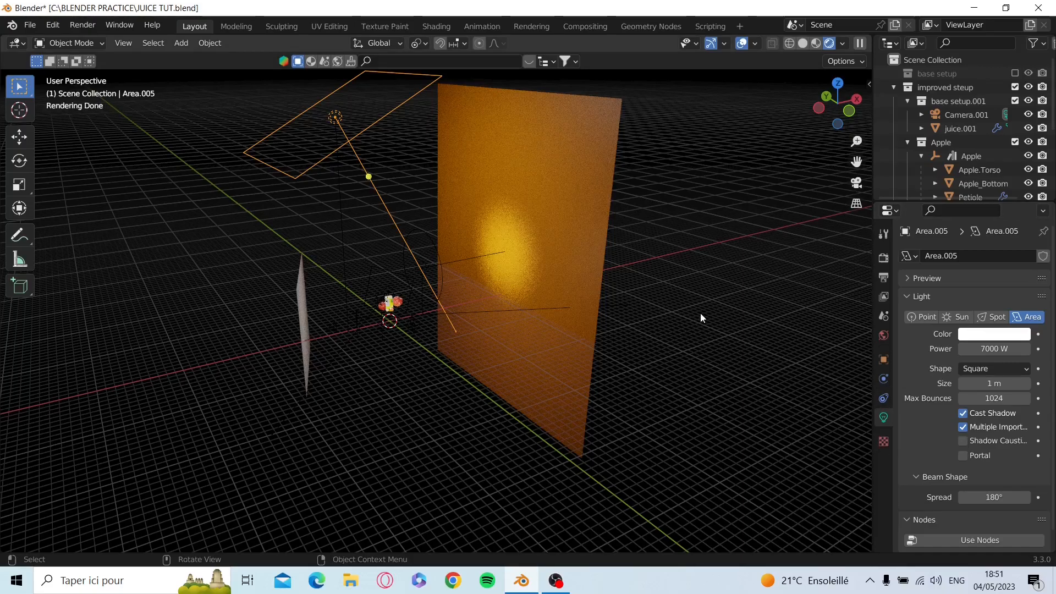
{"action": "scroll", "coordinate": [698, 312], "scroll_direction": "up", "scroll_amount": 3}
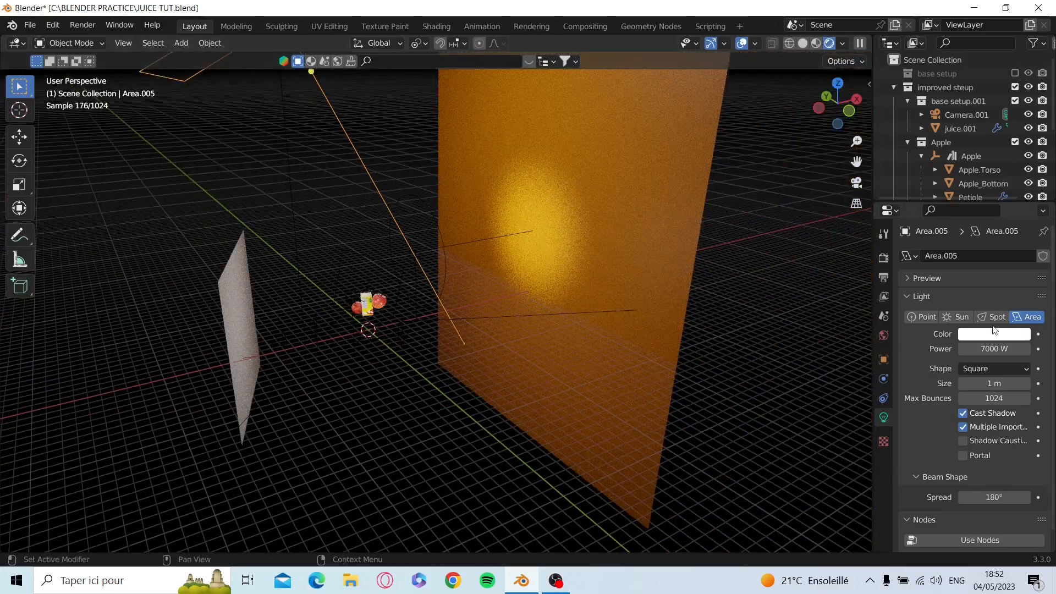
{"action": "left_click_drag", "start_coordinate": [835, 121], "coordinate": [924, 153]}
{"action": "key", "text": "KP_0"}
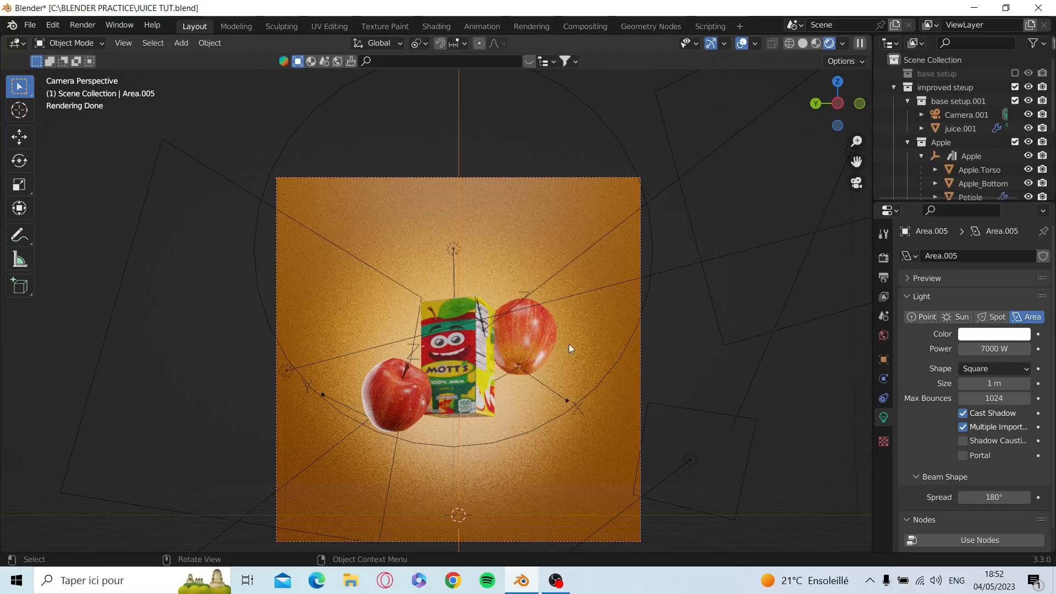
- Select the side light Area.001 and the disk light Area.003 in turn to inspect their settings and placement
{"action": "left_click", "coordinate": [600, 292]}
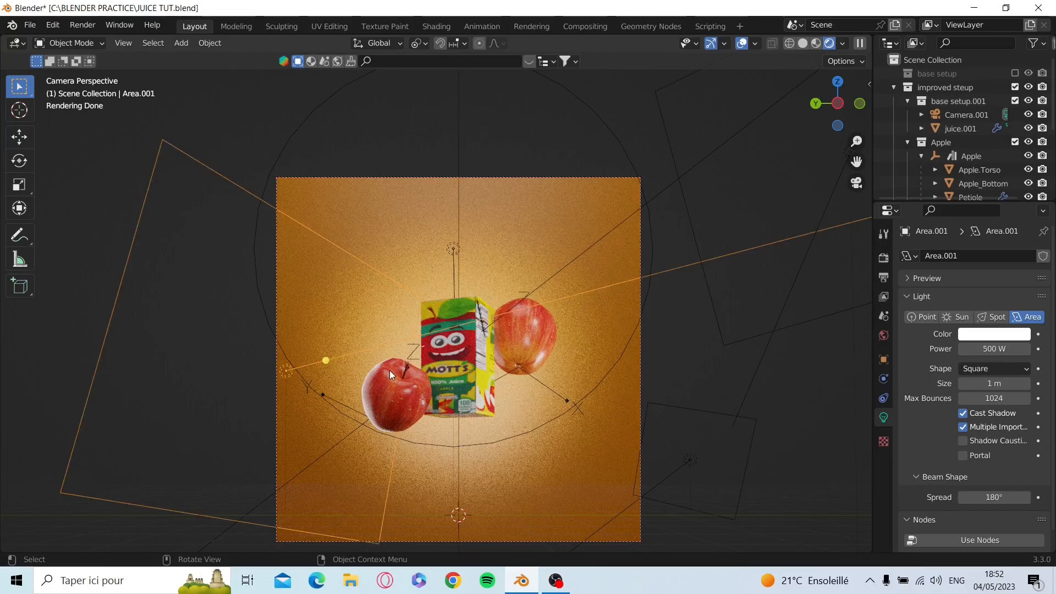
{"action": "left_click", "coordinate": [367, 417]}
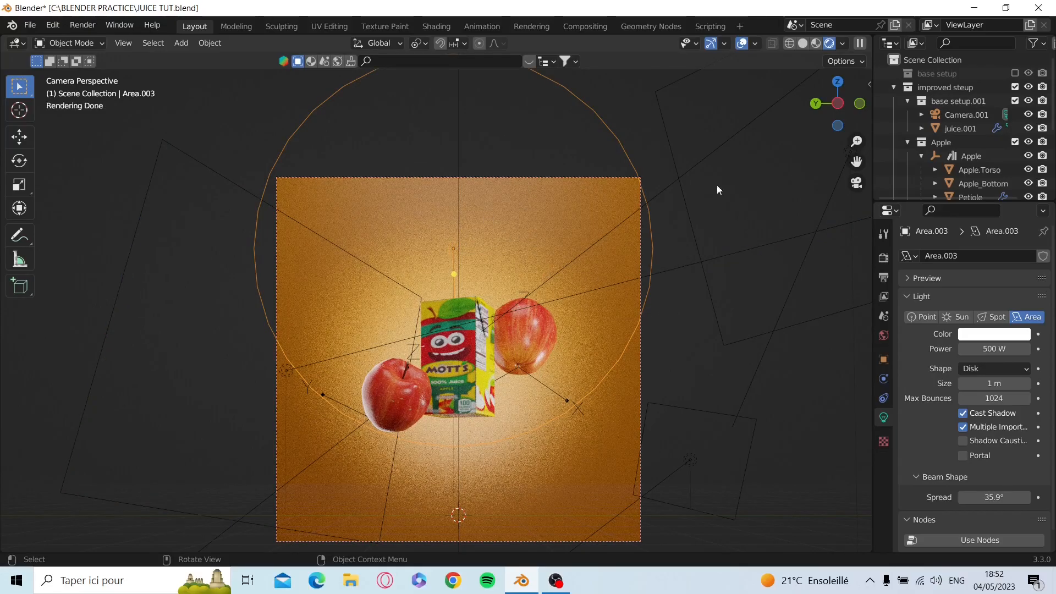
{"action": "left_click_drag", "start_coordinate": [828, 106], "coordinate": [619, 216]}
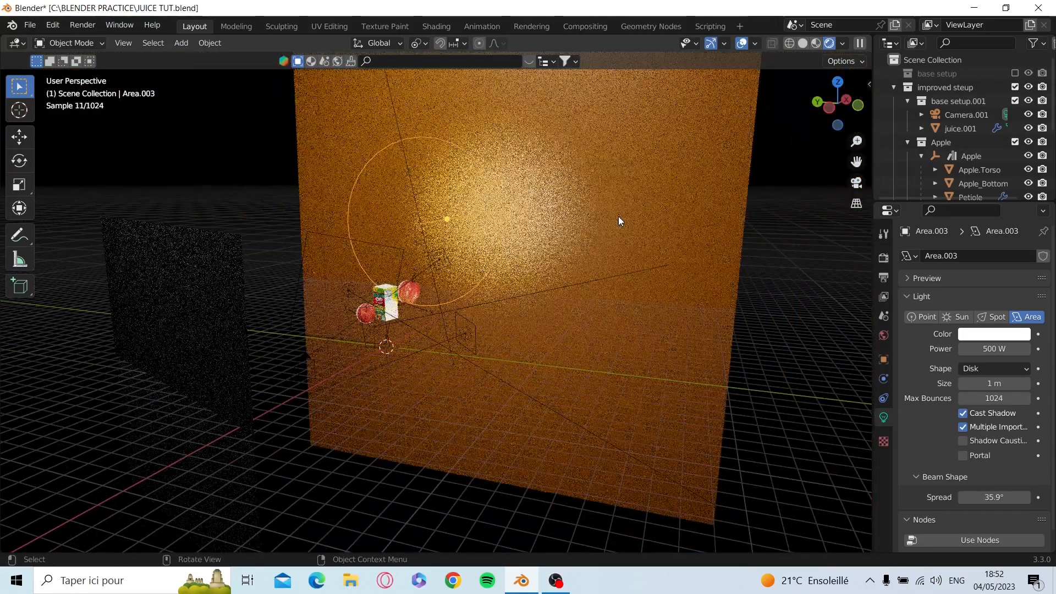
- Select the area light Area.006 and examine its placement and its effect on the juice box and apples through the camera
{"action": "key", "text": "KP_0"}
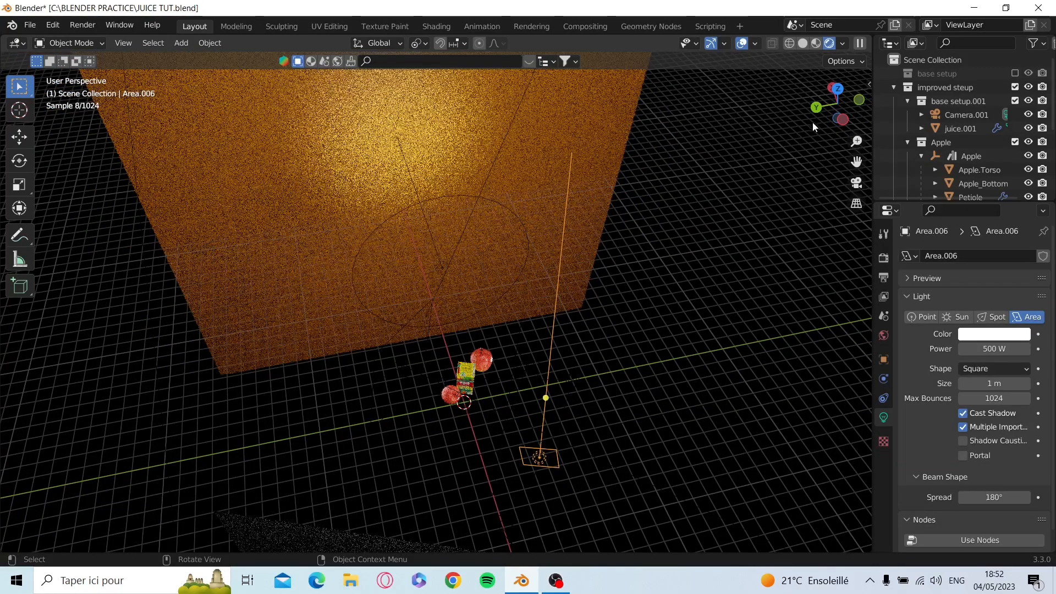
{"action": "left_click_drag", "start_coordinate": [839, 105], "coordinate": [780, 146]}
{"action": "key", "text": "KP_0"}
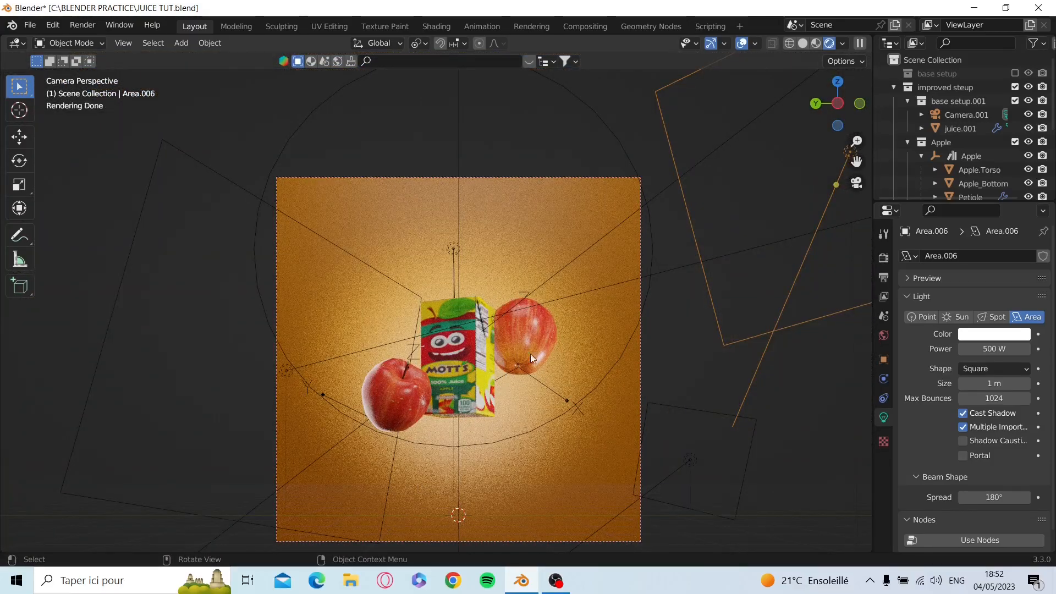
{"action": "left_click_drag", "start_coordinate": [834, 107], "coordinate": [407, 399]}
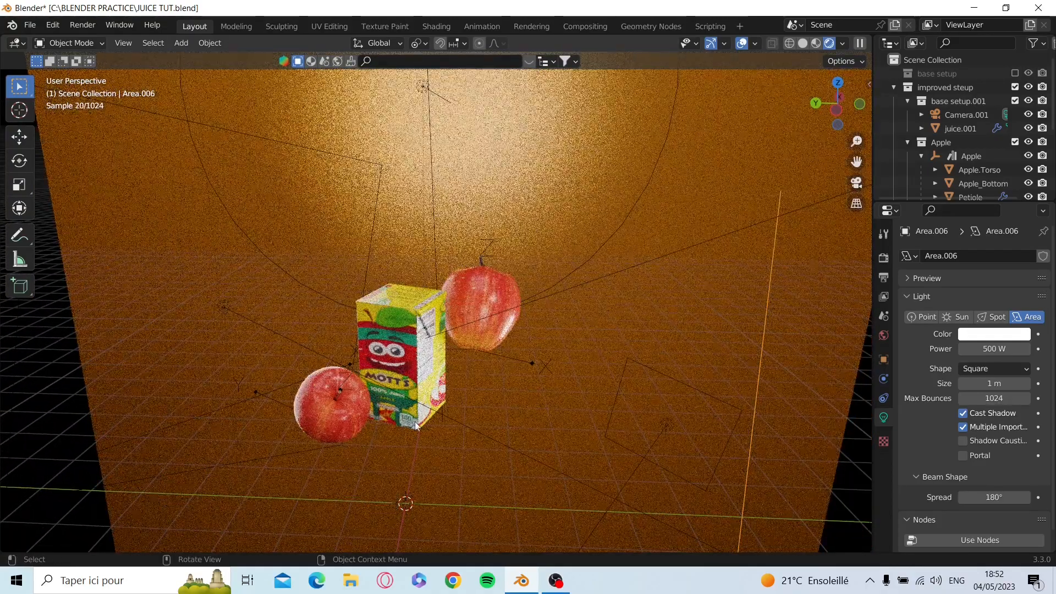
{"action": "left_click", "coordinate": [504, 330]}
{"action": "key", "text": "KP_0"}
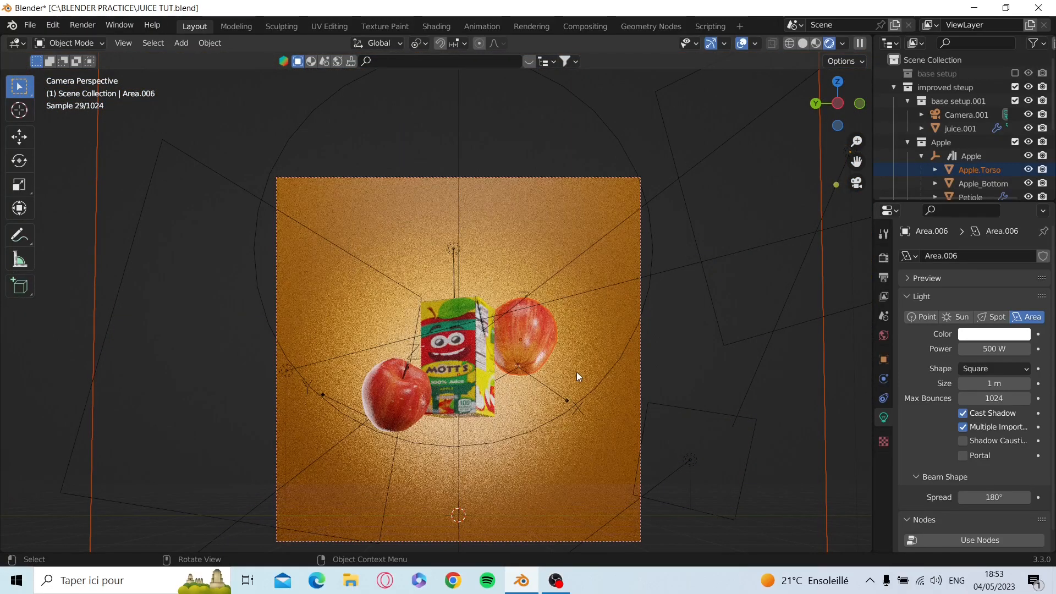
{"action": "scroll", "coordinate": [538, 376], "scroll_direction": "down", "scroll_amount": 2}
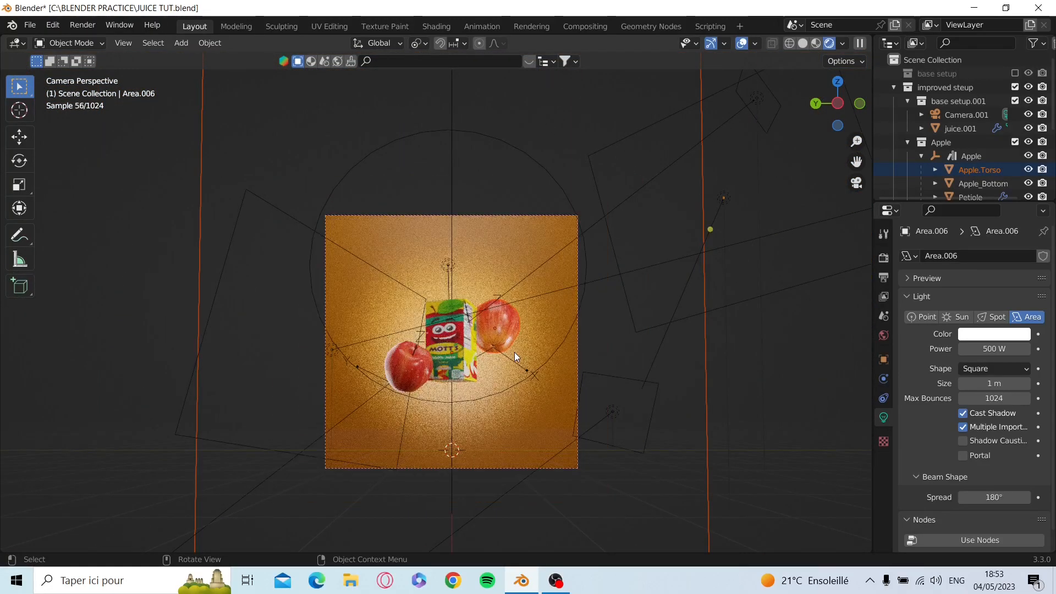
- Select the overhead light Area.005, hide it to compare the backdrop lighting in the camera view, and reveal it again
{"action": "left_click_drag", "start_coordinate": [839, 104], "coordinate": [818, 149]}
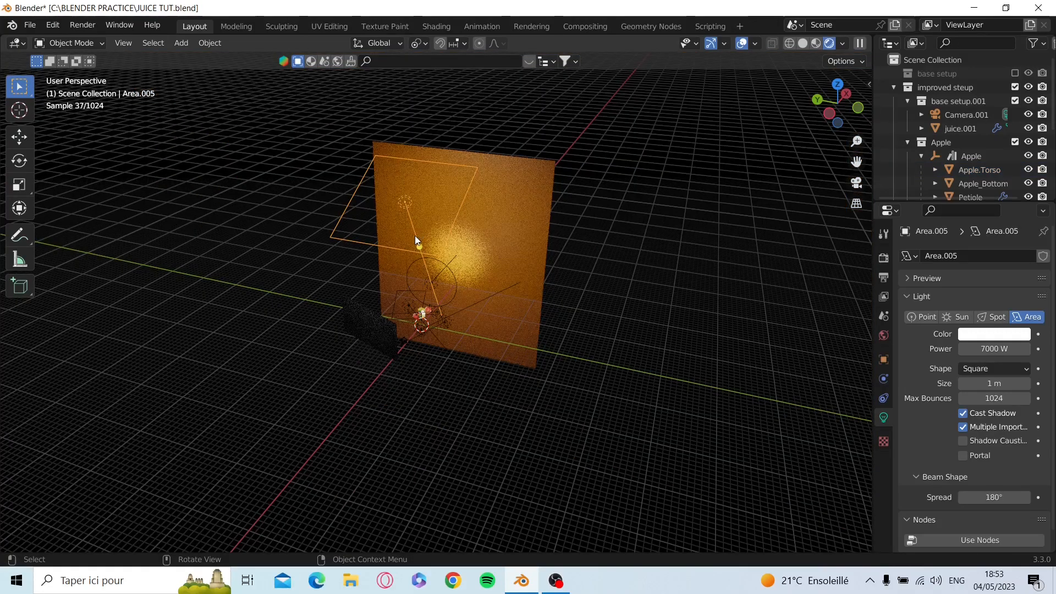
{"action": "scroll", "coordinate": [415, 236], "scroll_direction": "up", "scroll_amount": 3}
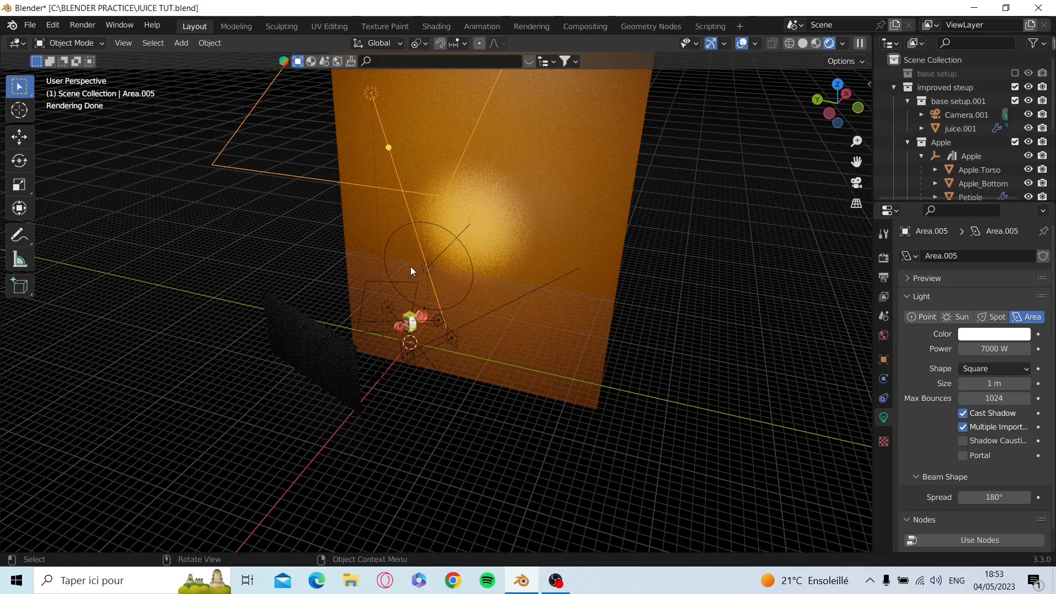
{"action": "scroll", "coordinate": [404, 177], "scroll_direction": "down", "scroll_amount": 2}
{"action": "scroll", "coordinate": [384, 207], "scroll_direction": "up", "scroll_amount": 2}
{"action": "scroll", "coordinate": [406, 328], "scroll_direction": "up", "scroll_amount": 5}
{"action": "key", "text": "KP_0"}
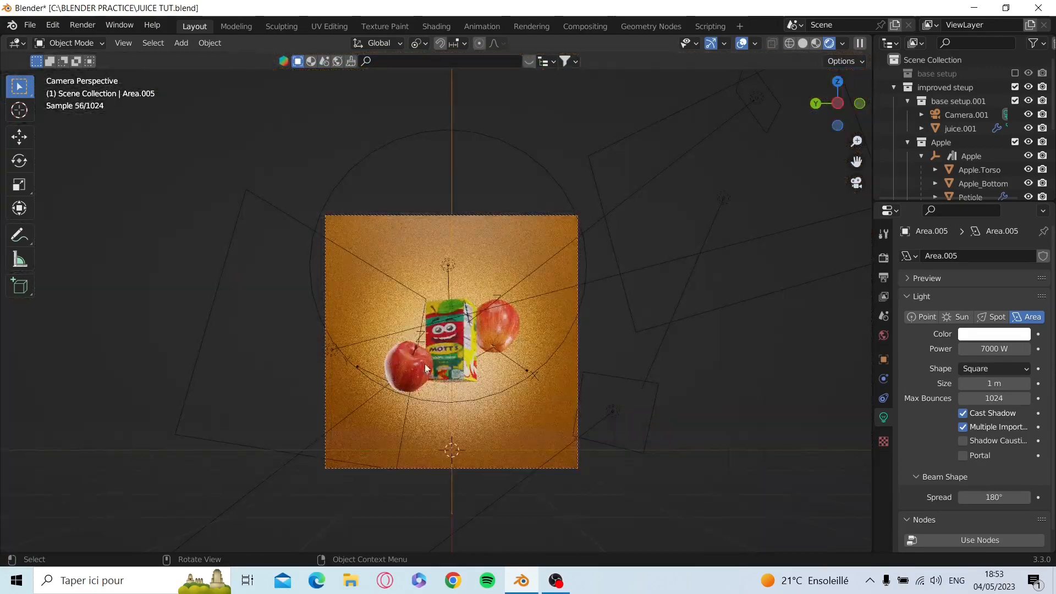
{"action": "scroll", "coordinate": [405, 326], "scroll_direction": "up", "scroll_amount": 3}
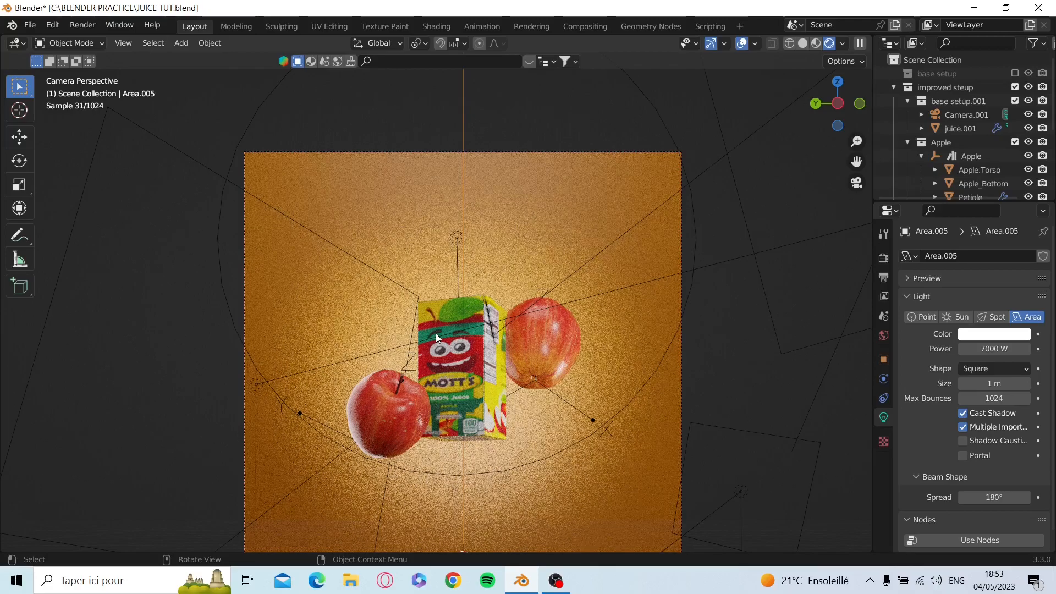
{"action": "key", "text": "h"}
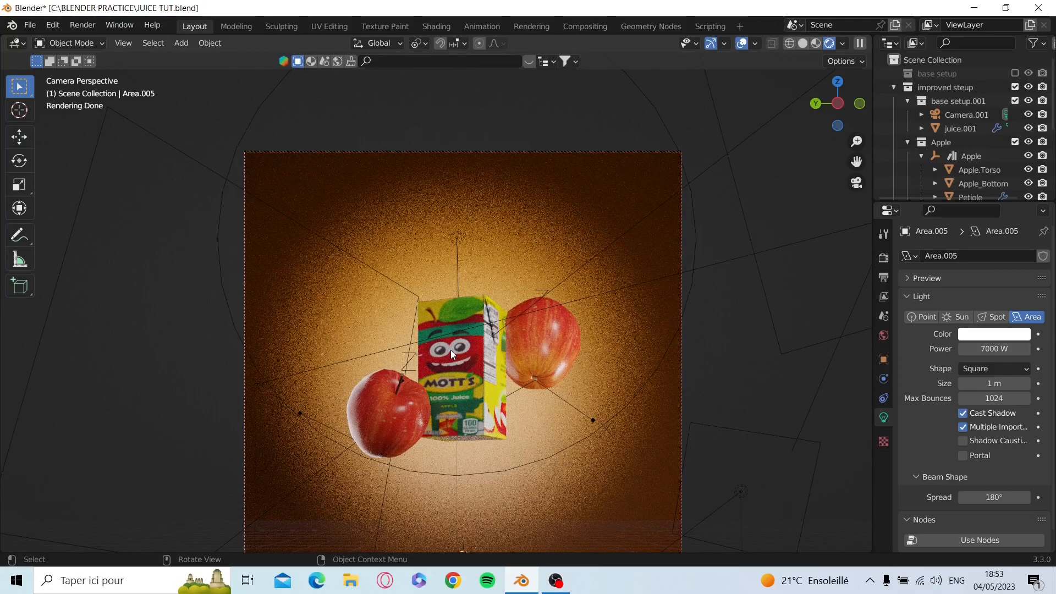
{"action": "key", "text": "alt+h"}
- Select the side light Area.001, toggle its visibility in the camera view to compare the lighting on the front apple, and restore it
{"action": "left_click", "coordinate": [598, 253]}
{"action": "scroll", "coordinate": [598, 287], "scroll_direction": "down", "scroll_amount": 2}
{"action": "left_click_drag", "start_coordinate": [820, 109], "coordinate": [774, 184]}
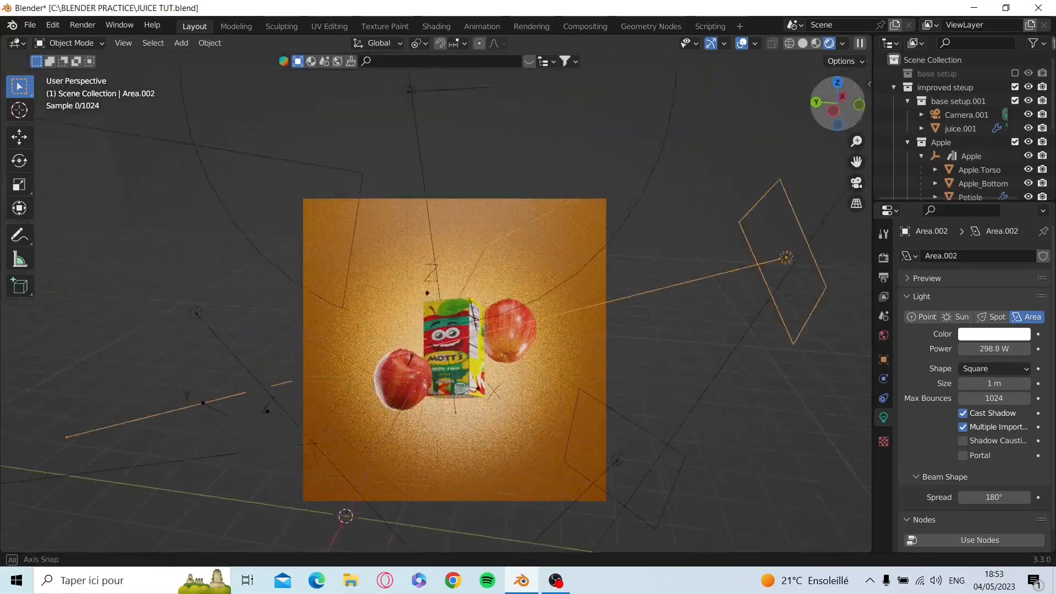
{"action": "scroll", "coordinate": [642, 317], "scroll_direction": "down", "scroll_amount": 5}
{"action": "left_click_drag", "start_coordinate": [499, 391], "coordinate": [386, 284]}
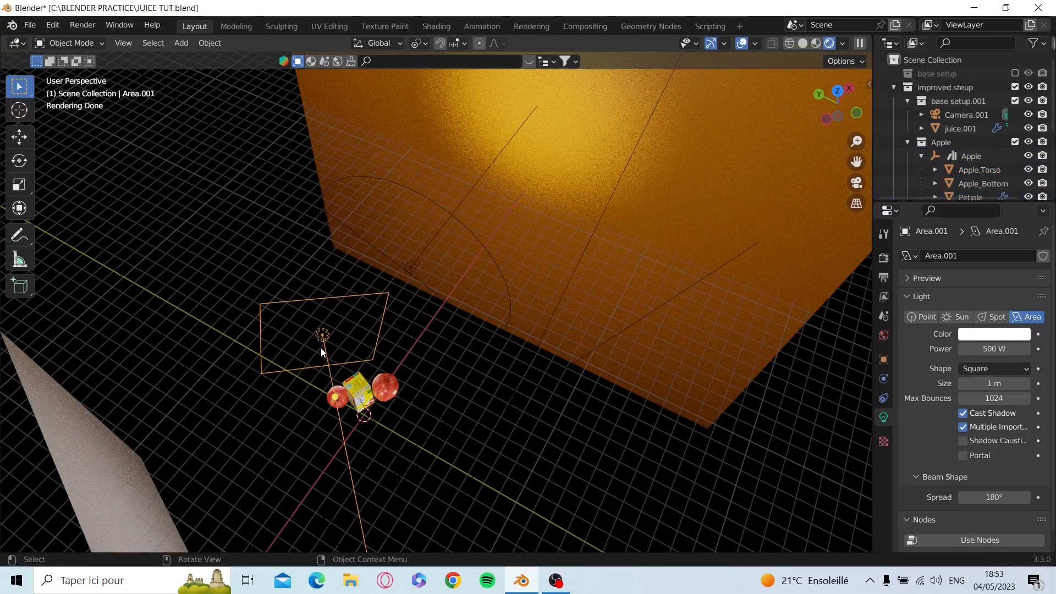
{"action": "key", "text": "KP_0"}
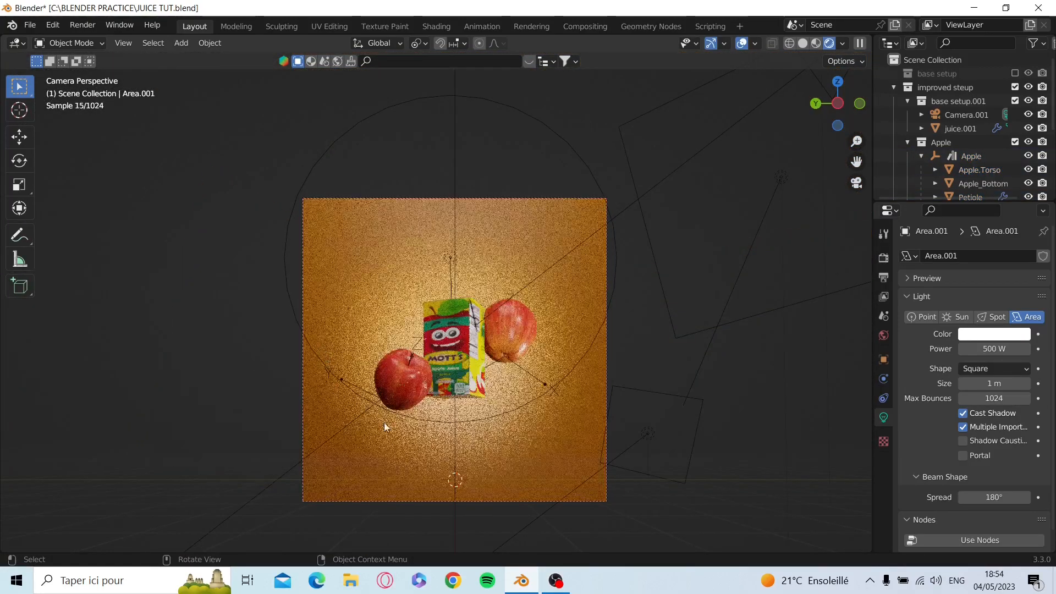
{"action": "left_click", "coordinate": [386, 388]}
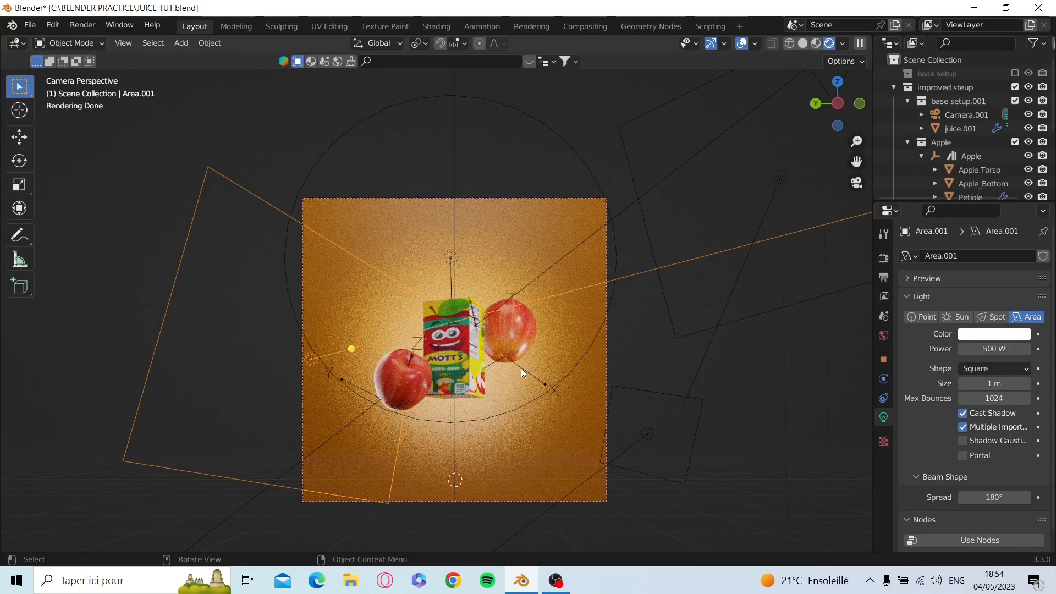
{"action": "key", "text": "h"}
{"action": "key", "text": "ctrl+z"}
- Select the square area light Area.002 and examine its placement and aim at the juice box from several angles
{"action": "left_click_drag", "start_coordinate": [838, 116], "coordinate": [824, 159]}
{"action": "scroll", "coordinate": [474, 378], "scroll_direction": "down", "scroll_amount": 6}
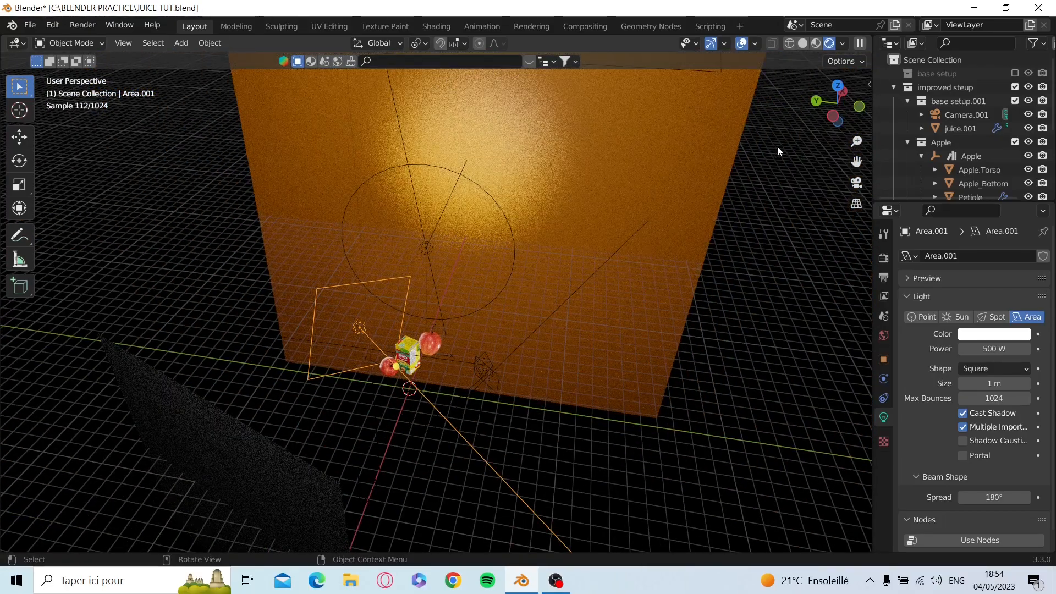
{"action": "left_click", "coordinate": [476, 368]}
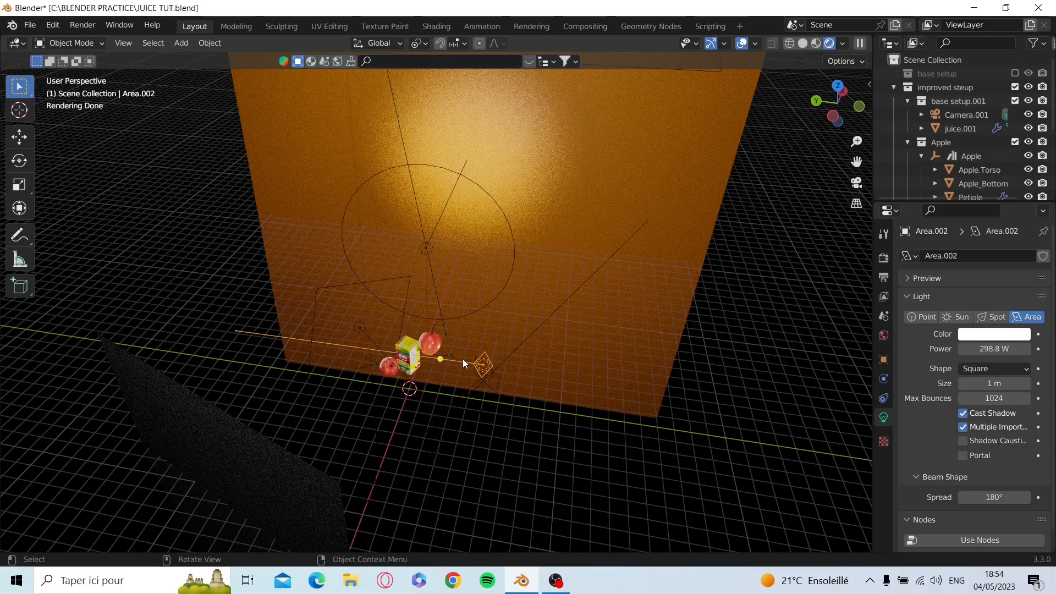
{"action": "key", "text": "KP_0"}
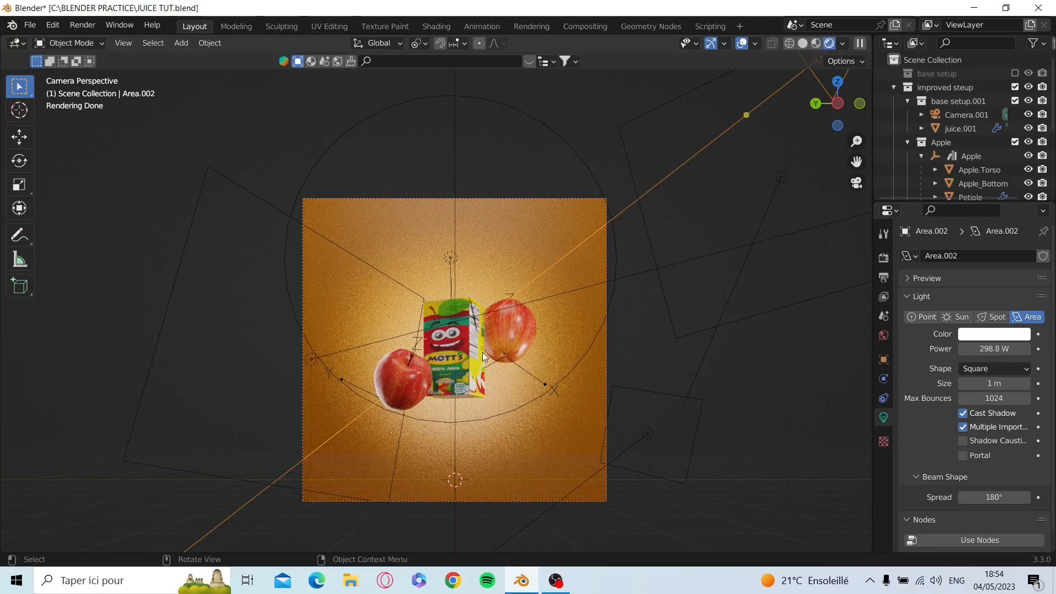
{"action": "left_click_drag", "start_coordinate": [844, 108], "coordinate": [865, 182]}
{"action": "scroll", "coordinate": [576, 388], "scroll_direction": "down", "scroll_amount": 4}
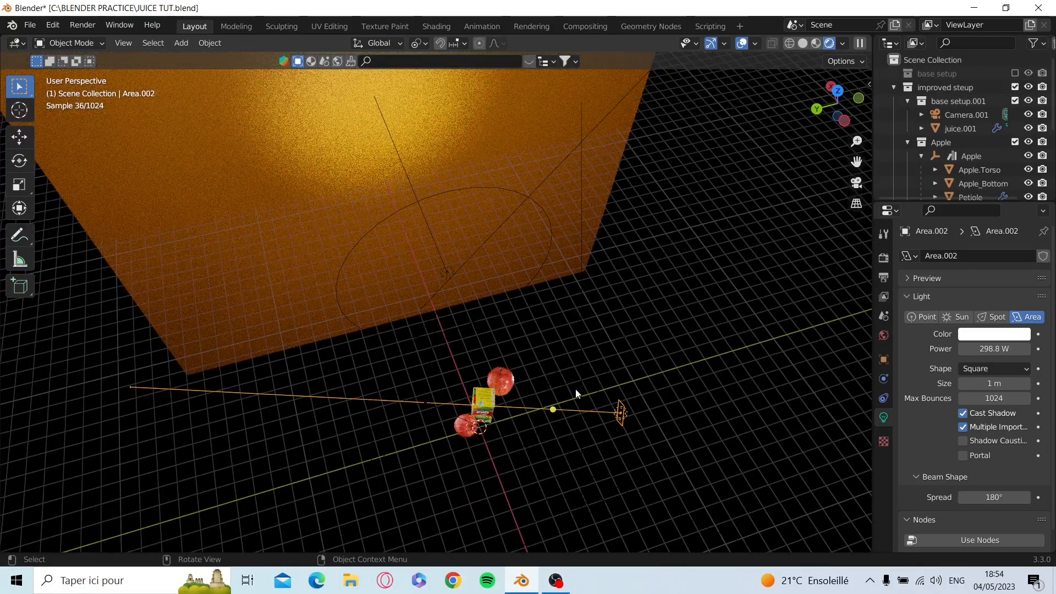
{"action": "scroll", "coordinate": [573, 395], "scroll_direction": "up", "scroll_amount": 5}
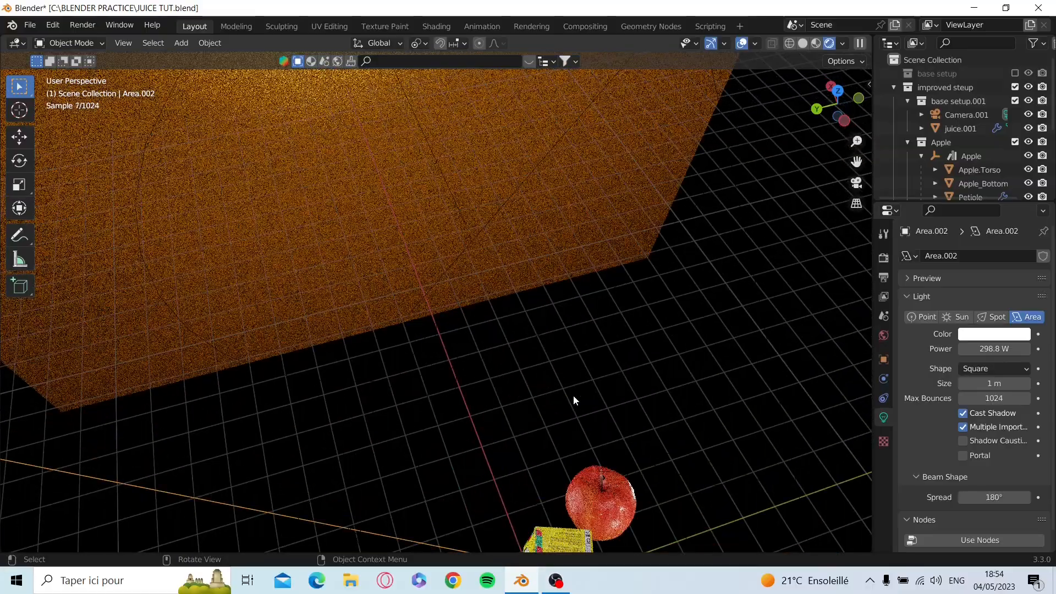
{"action": "left_click_drag", "start_coordinate": [838, 106], "coordinate": [665, 288]}
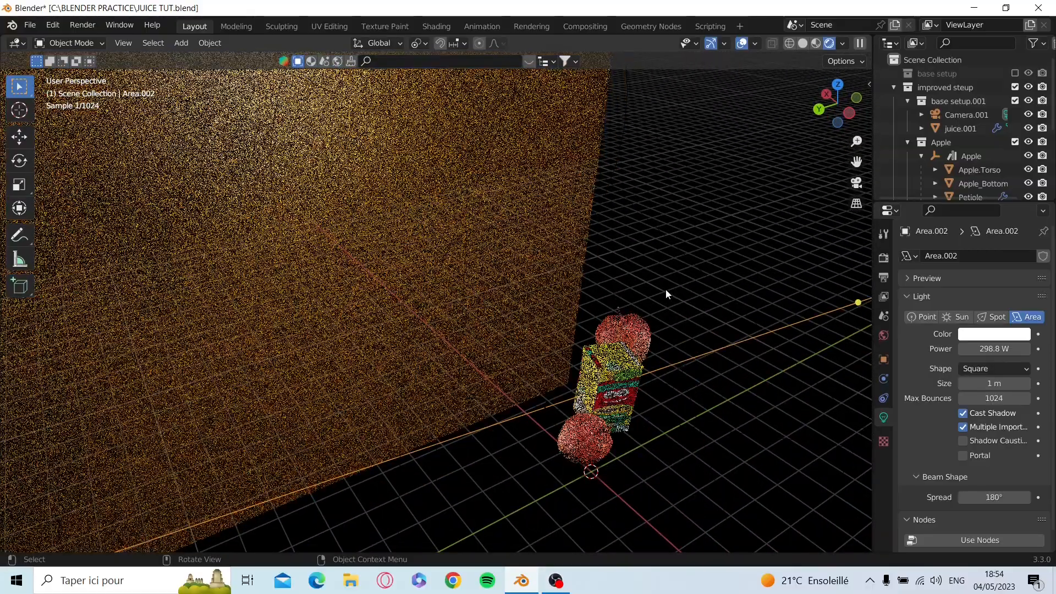
- Toggle Area.002's visibility in the camera view, including close up, to compare the lighting on the box's side face and rear apple
{"action": "key", "text": "KP_0"}
{"action": "key", "text": "h"}
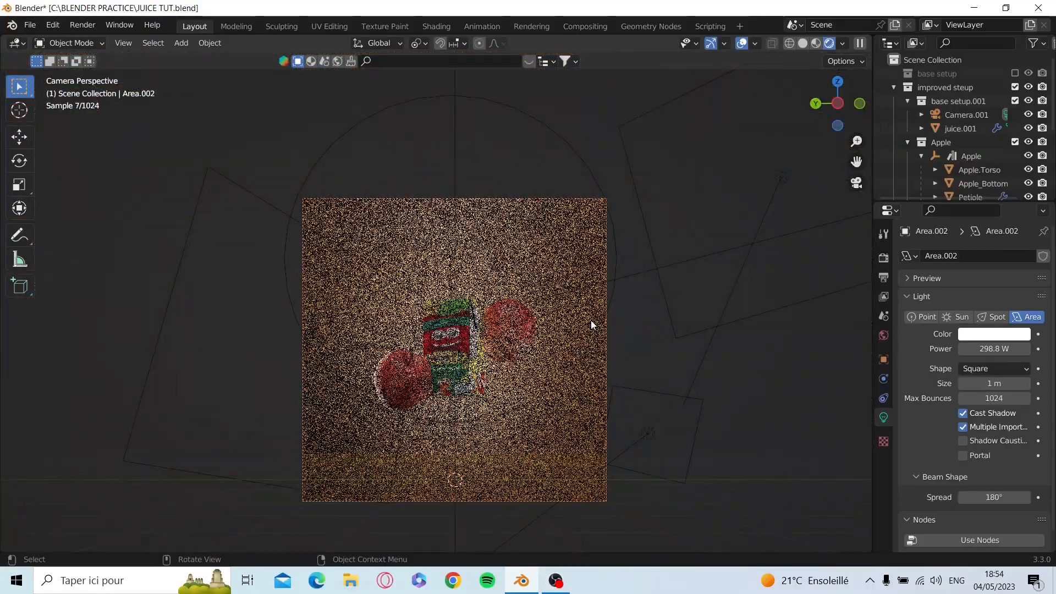
{"action": "key", "text": "alt+h"}
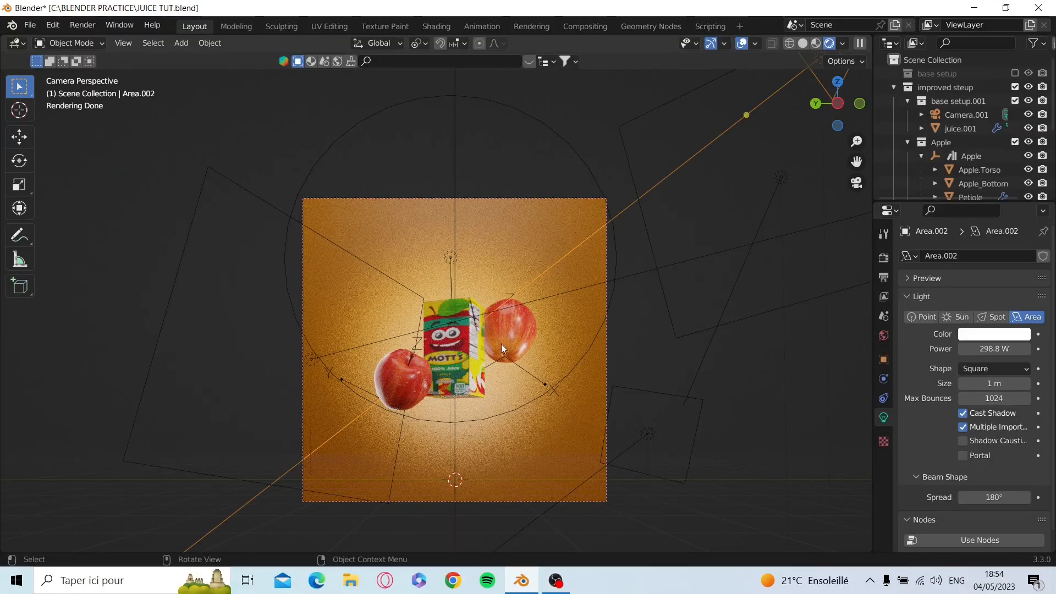
{"action": "scroll", "coordinate": [501, 339], "scroll_direction": "up", "scroll_amount": 8}
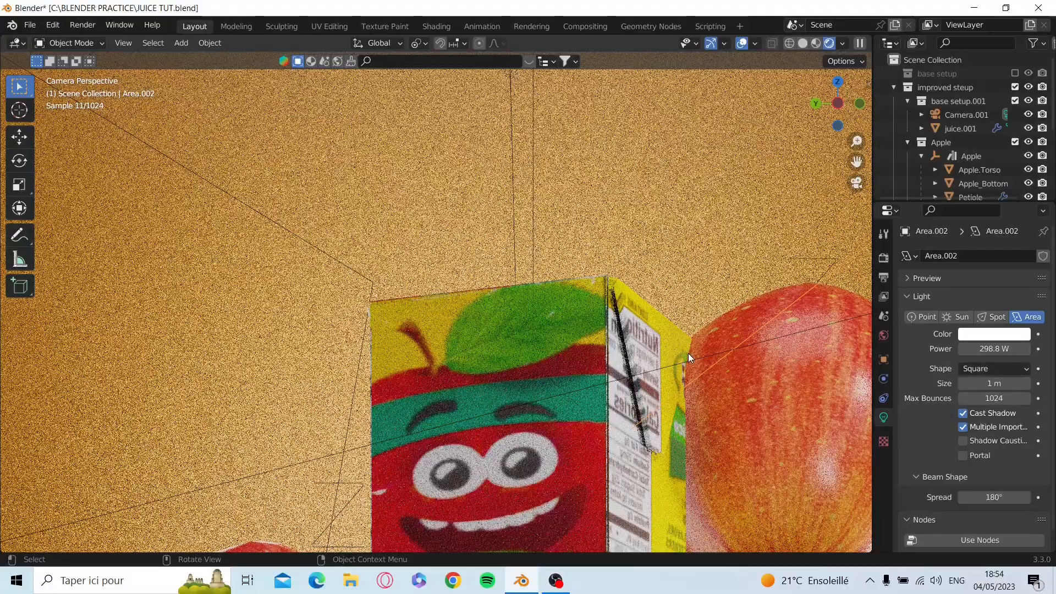
{"action": "key", "text": "h"}
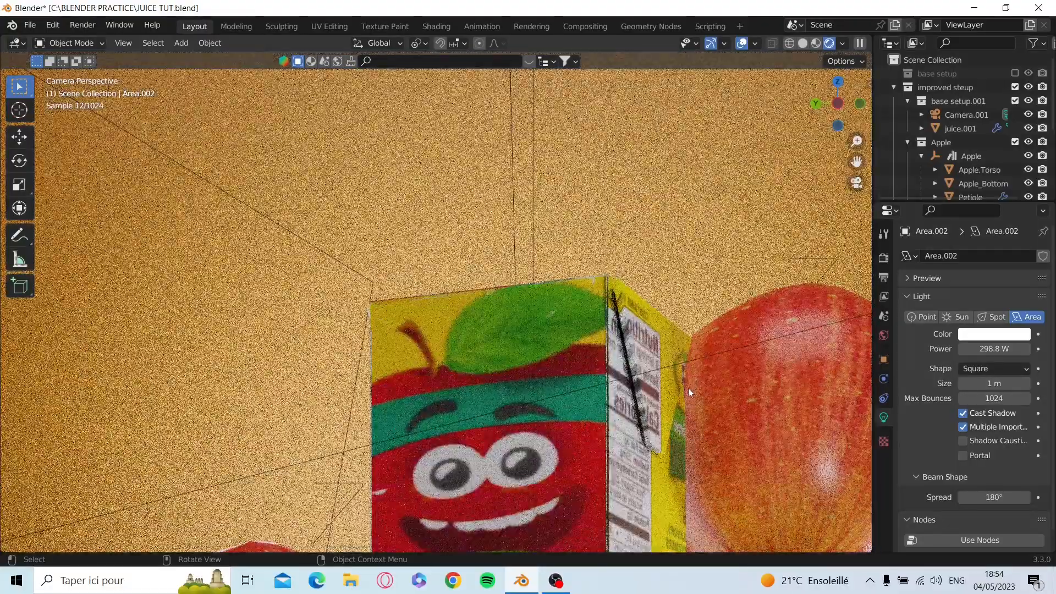
{"action": "scroll", "coordinate": [688, 401], "scroll_direction": "down", "scroll_amount": 8}
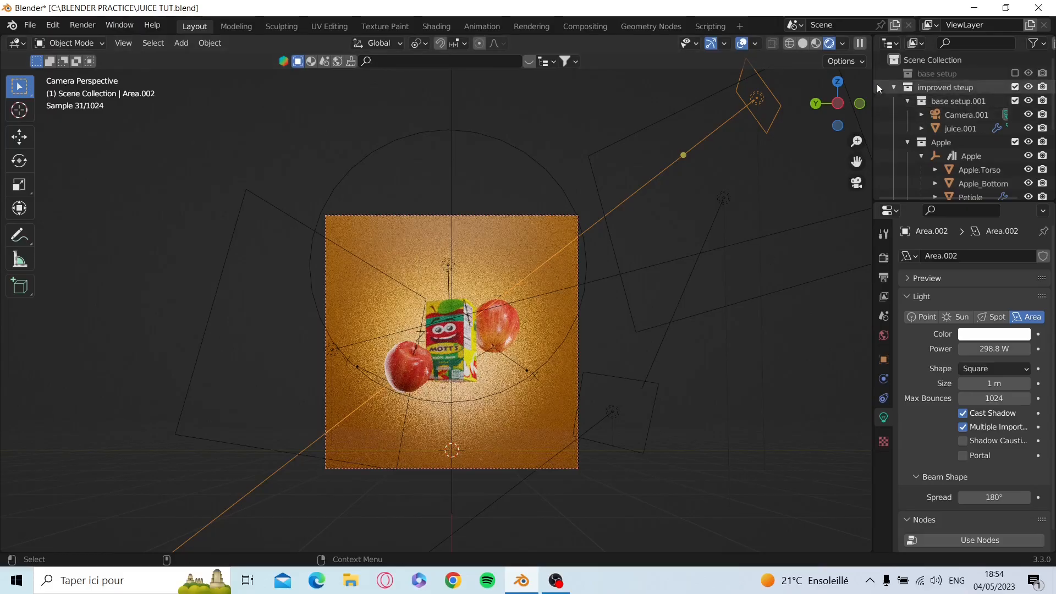
- Select the disk light Area.003, hide it to compare the backdrop glow in the camera view, and reveal it again
{"action": "left_click_drag", "start_coordinate": [846, 99], "coordinate": [823, 157]}
{"action": "scroll", "coordinate": [429, 270], "scroll_direction": "up", "scroll_amount": 4}
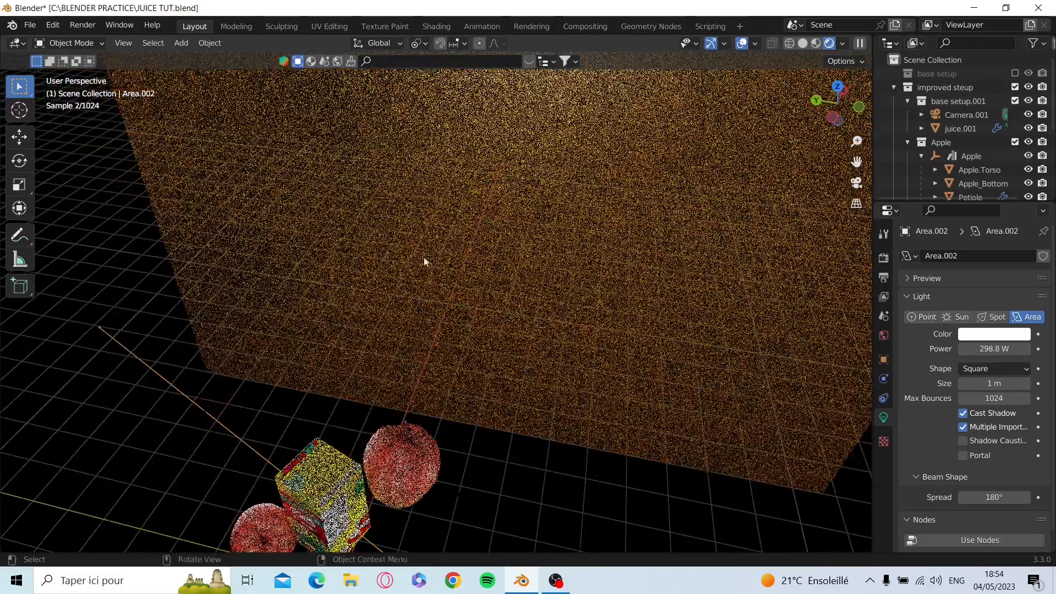
{"action": "left_click", "coordinate": [430, 167]}
{"action": "left_click", "coordinate": [403, 145]}
{"action": "scroll", "coordinate": [437, 189], "scroll_direction": "down", "scroll_amount": 4}
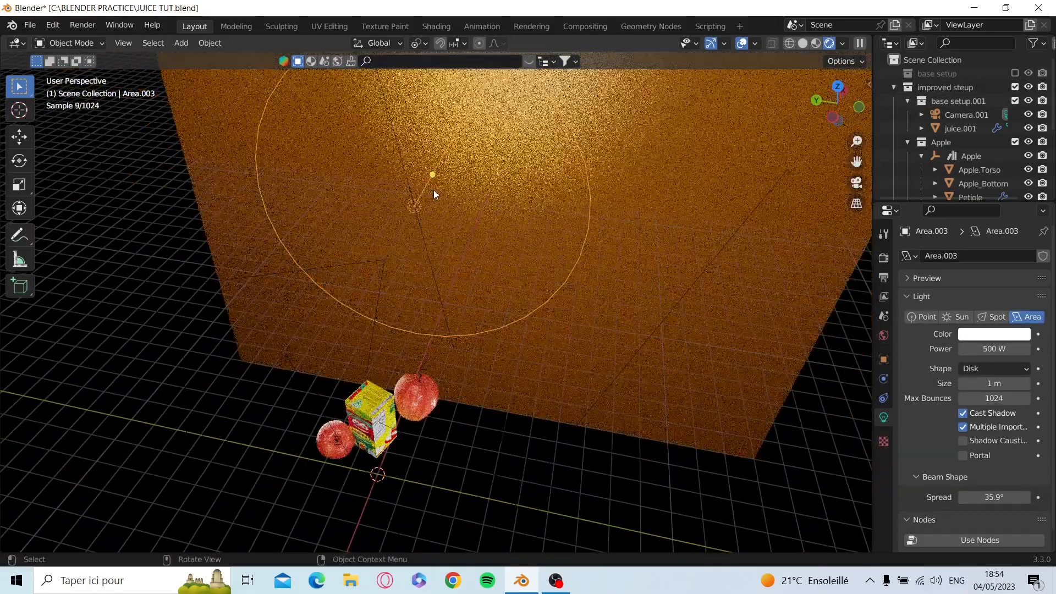
{"action": "key", "text": "KP_0"}
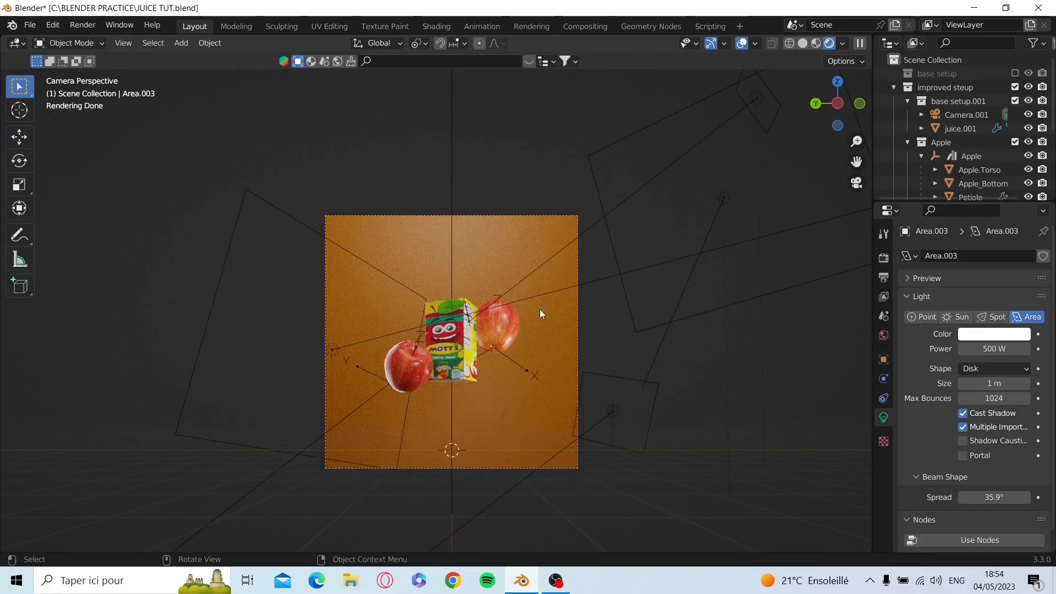
{"action": "key", "text": "alt+h"}
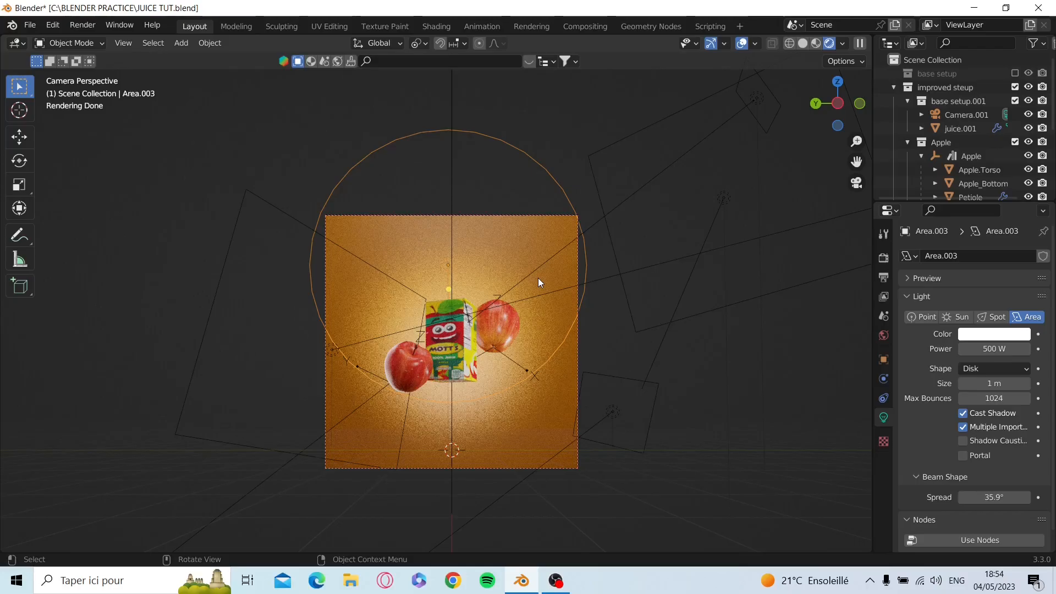
- Select the reflective plane Plane.002 behind the camera and examine its placement and its effect in the camera view
{"action": "scroll", "coordinate": [538, 279], "scroll_direction": "down", "scroll_amount": 3}
{"action": "left_click_drag", "start_coordinate": [847, 99], "coordinate": [715, 88]}
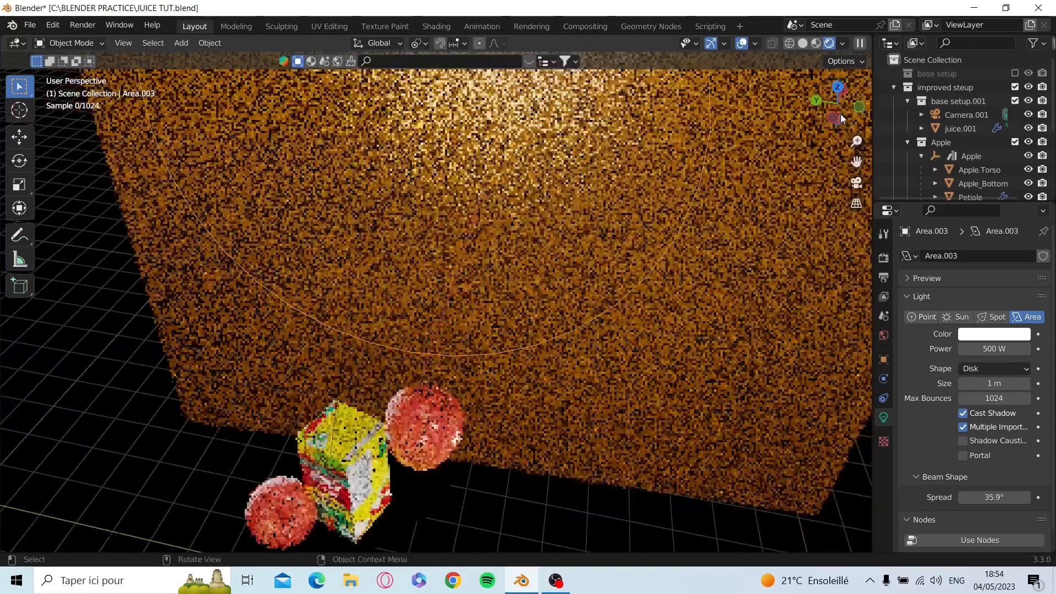
{"action": "scroll", "coordinate": [398, 333], "scroll_direction": "down", "scroll_amount": 5}
{"action": "left_click", "coordinate": [230, 452]}
{"action": "scroll", "coordinate": [392, 315], "scroll_direction": "up", "scroll_amount": 3}
{"action": "scroll", "coordinate": [388, 315], "scroll_direction": "down", "scroll_amount": 1}
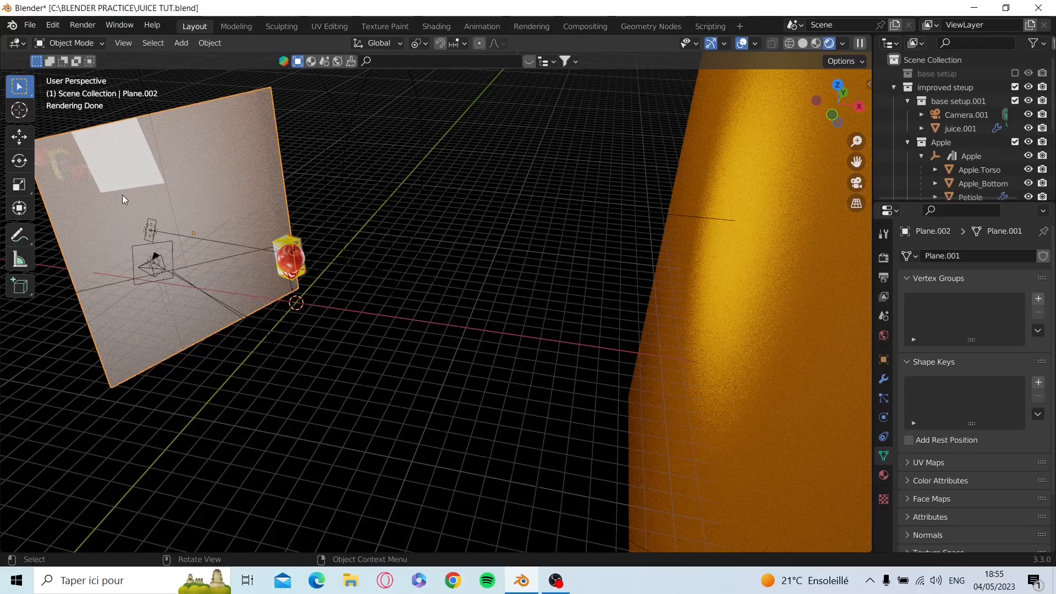
{"action": "scroll", "coordinate": [124, 191], "scroll_direction": "down", "scroll_amount": 1}
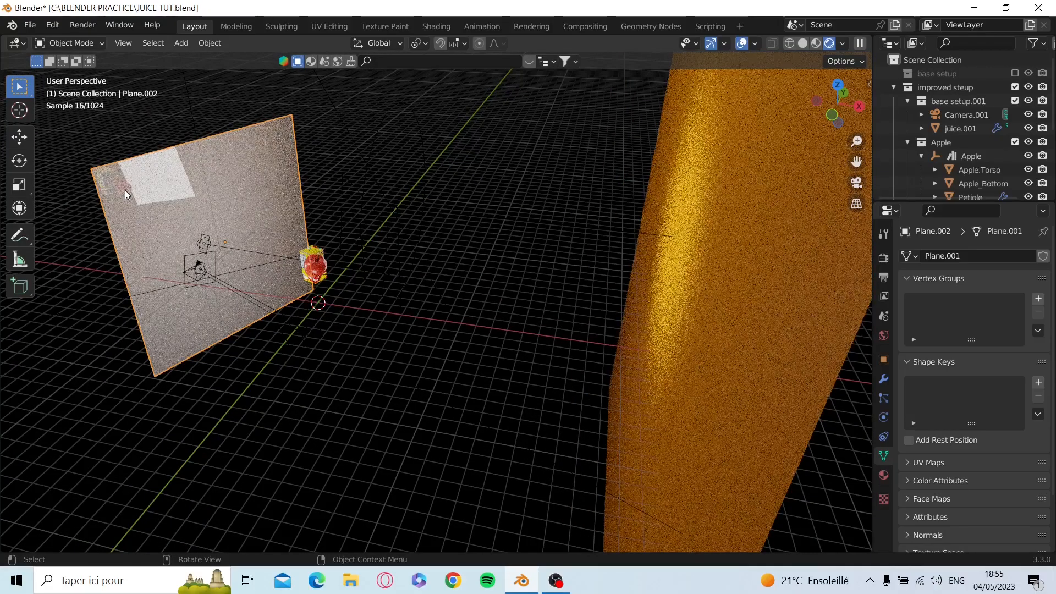
{"action": "key", "text": "KP_0"}
{"action": "scroll", "coordinate": [264, 280], "scroll_direction": "up", "scroll_amount": 5}
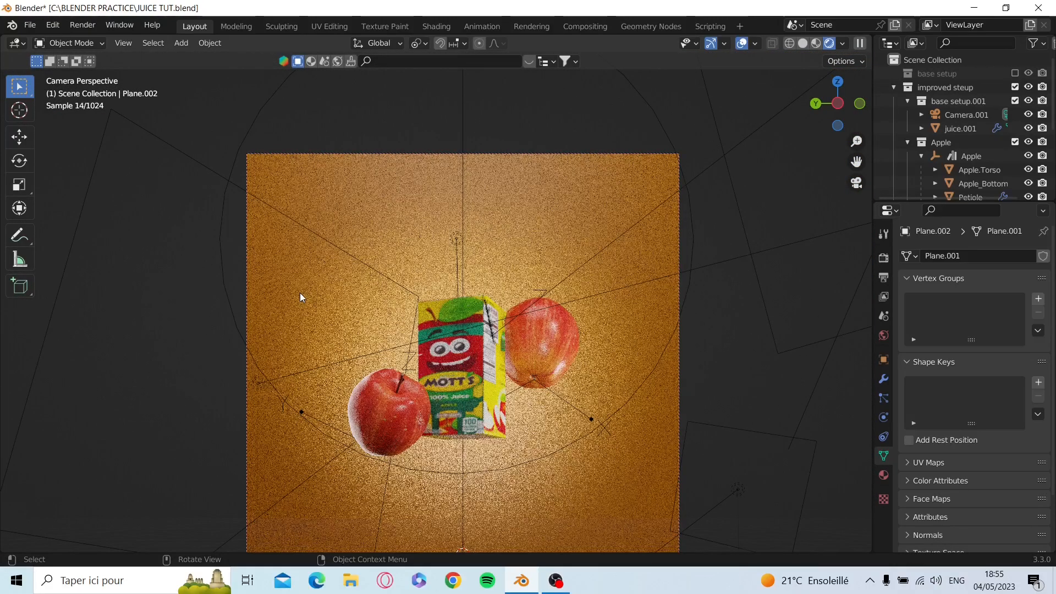
- Open the material settings of Plane.002 and examine its Principled BSDF surface values
{"action": "left_click_drag", "start_coordinate": [836, 102], "coordinate": [778, 72]}
{"action": "scroll", "coordinate": [337, 134], "scroll_direction": "down", "scroll_amount": 2}
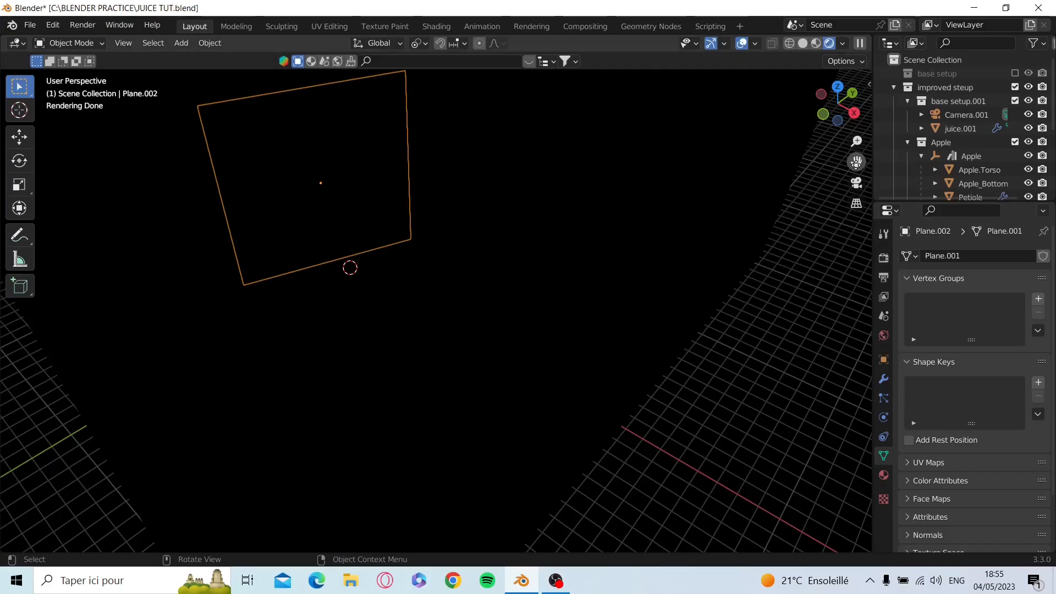
{"action": "left_click_drag", "start_coordinate": [856, 161], "coordinate": [853, 187]}
{"action": "left_click", "coordinate": [884, 475]}
{"action": "scroll", "coordinate": [949, 403], "scroll_direction": "down", "scroll_amount": 4}
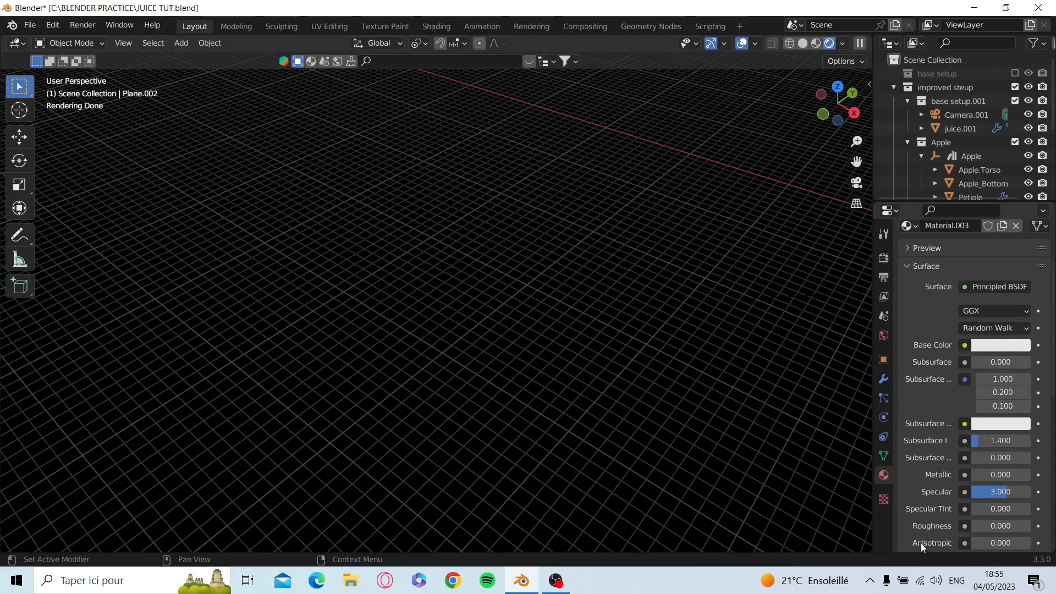
- Examine the remaining Principled BSDF values of Plane.002, from Specular down to Emission
{"action": "scroll", "coordinate": [925, 542], "scroll_direction": "down", "scroll_amount": 1}
{"action": "scroll", "coordinate": [990, 497], "scroll_direction": "down", "scroll_amount": 3}
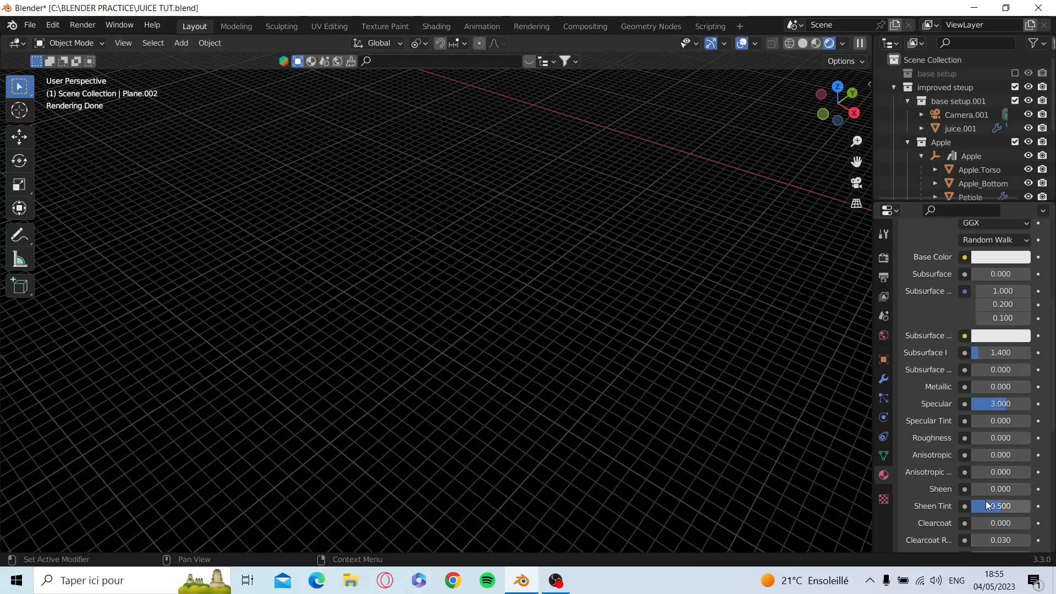
{"action": "scroll", "coordinate": [986, 500], "scroll_direction": "down", "scroll_amount": 3}
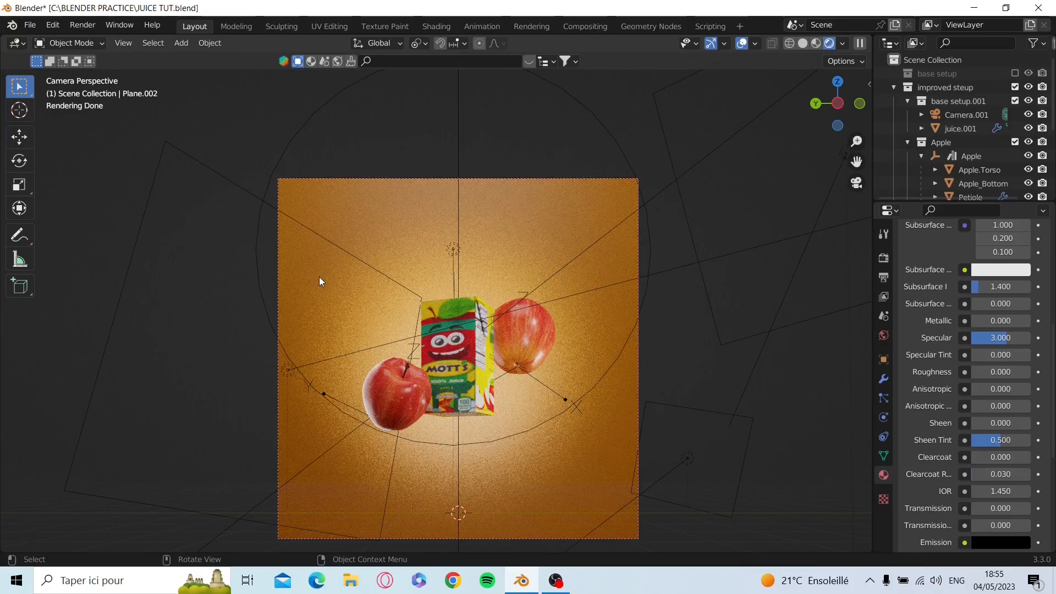
- Select all objects and lights around the juice box in the camera view to examine the full setup, and clear the selection
{"action": "scroll", "coordinate": [626, 202], "scroll_direction": "down", "scroll_amount": 2}
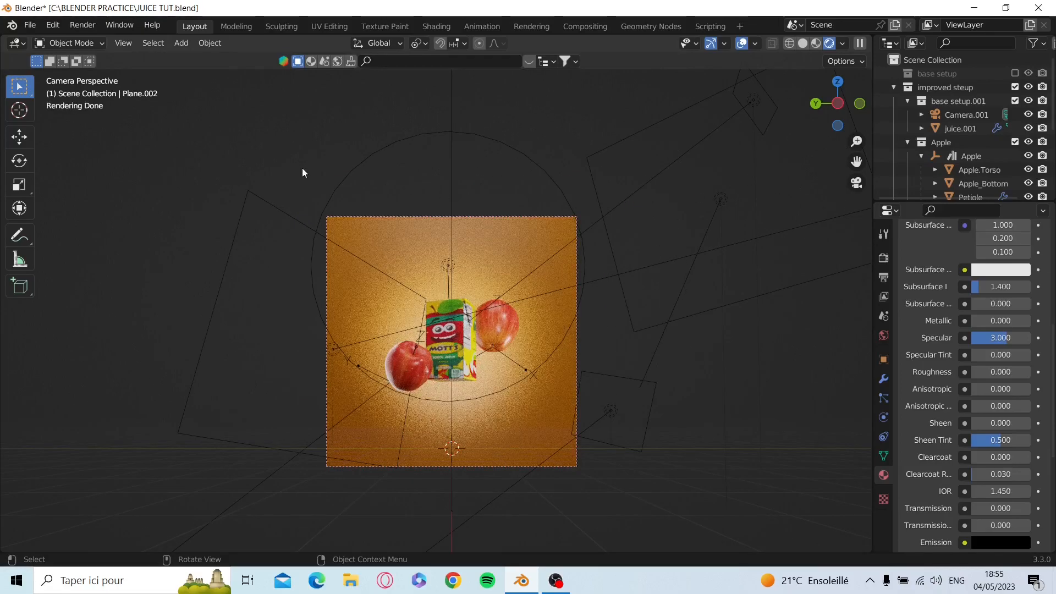
{"action": "left_click", "coordinate": [302, 168]}
{"action": "left_click_drag", "start_coordinate": [687, 468], "coordinate": [62, 124]}
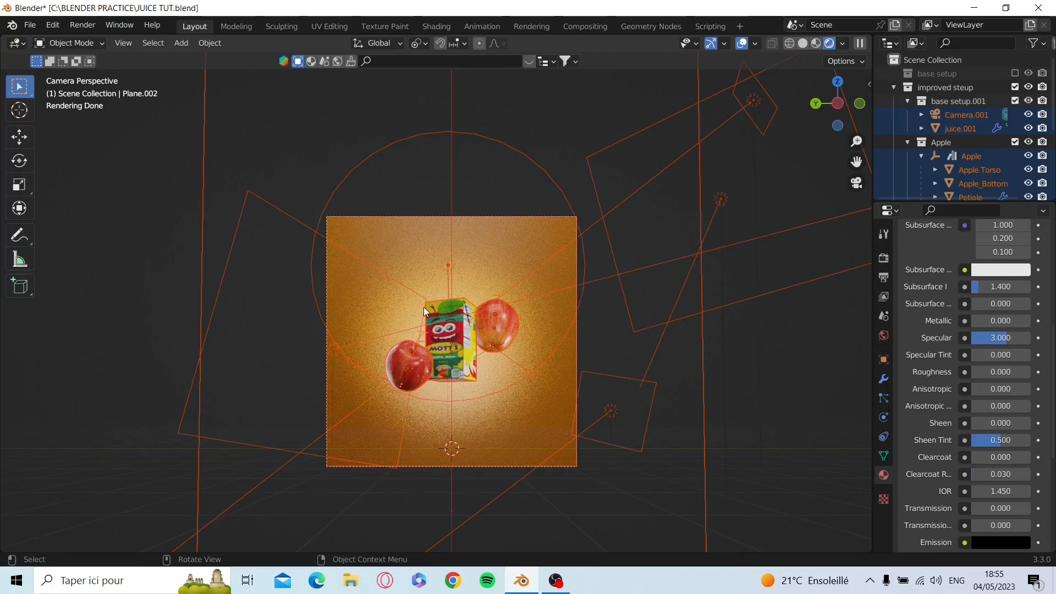
{"action": "scroll", "coordinate": [425, 306], "scroll_direction": "up", "scroll_amount": 2}
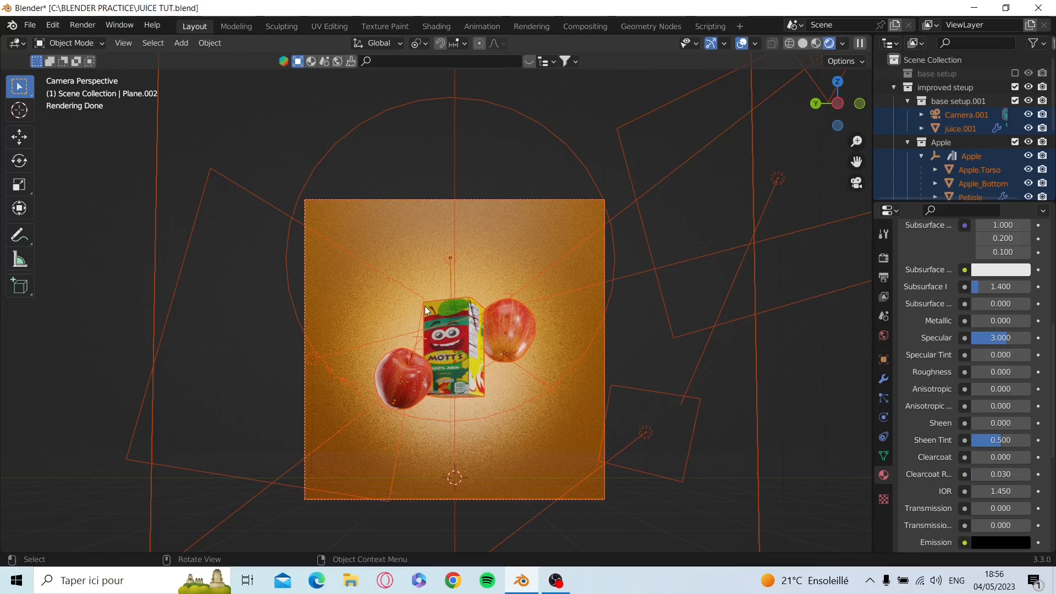
{"action": "left_click", "coordinate": [807, 404]}
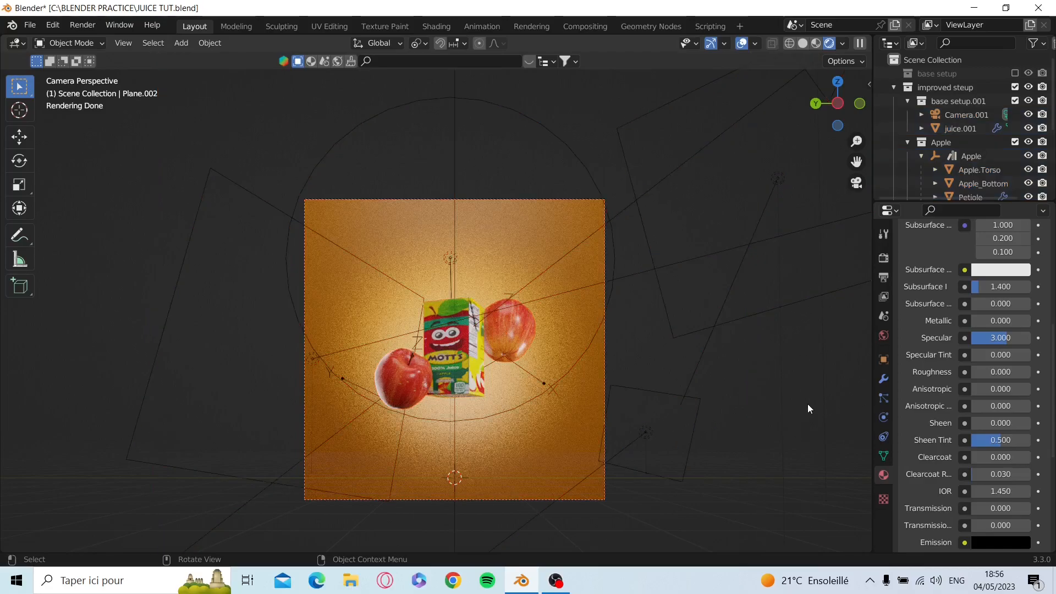
- Select the juice box, the rear apple and the front apple in turn to examine the lit subjects in the camera view
{"action": "scroll", "coordinate": [799, 407], "scroll_direction": "up", "scroll_amount": 2}
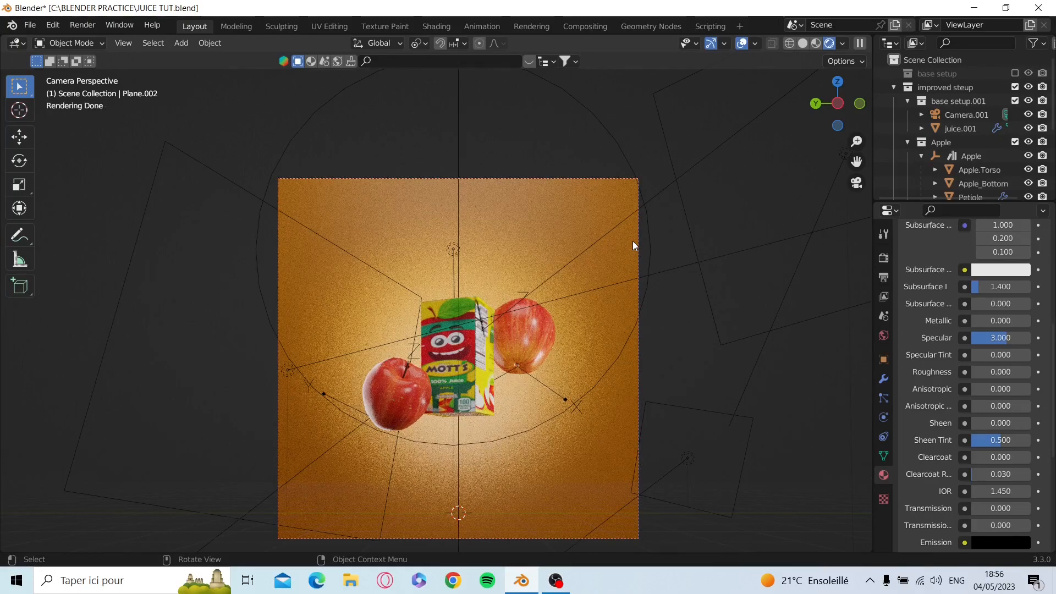
{"action": "left_click", "coordinate": [478, 380]}
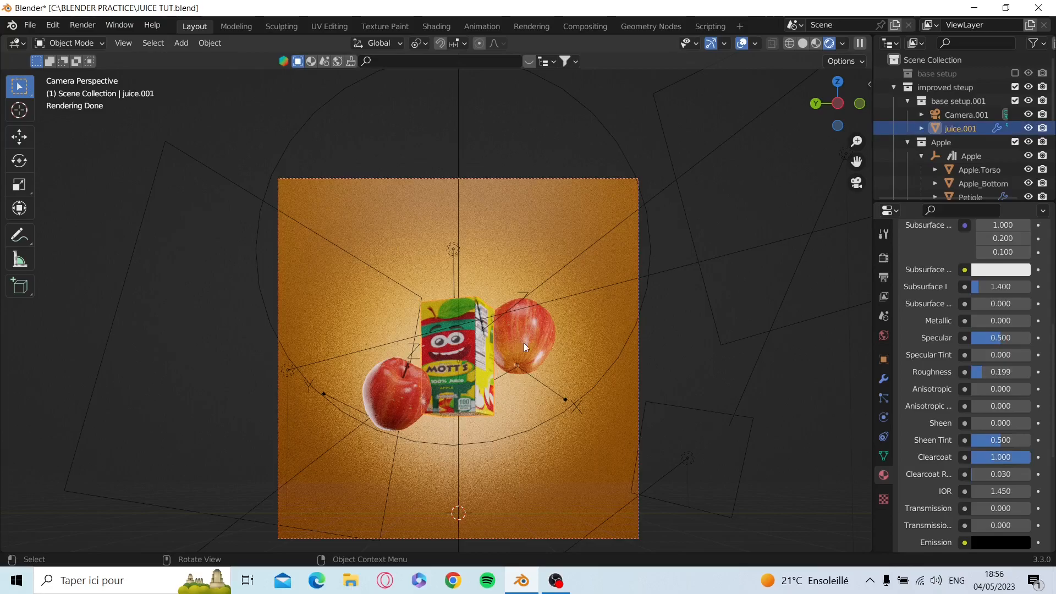
{"action": "left_click", "coordinate": [514, 350]}
{"action": "left_click", "coordinate": [411, 408]}
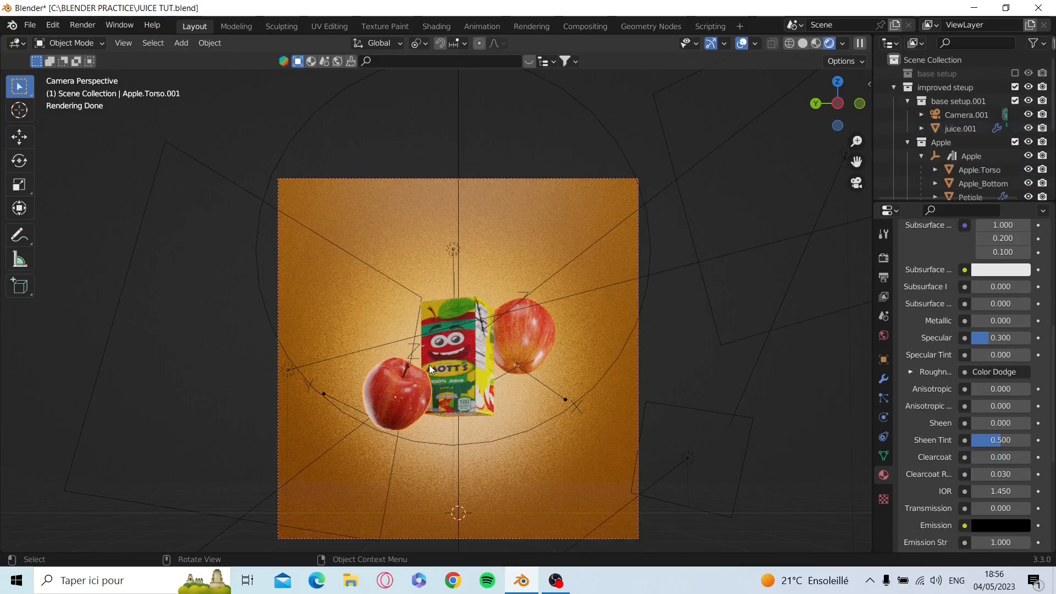
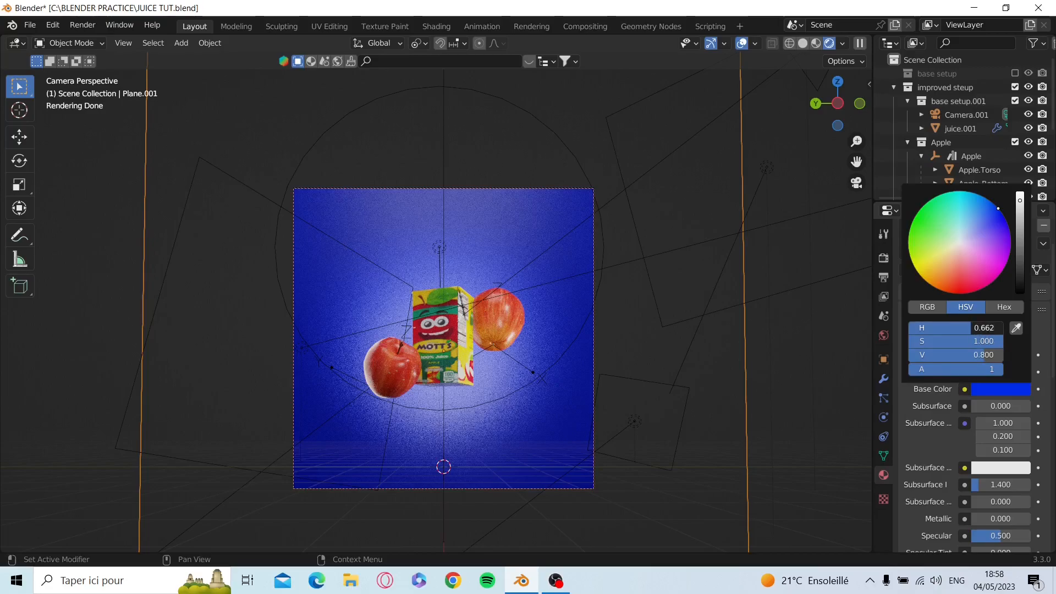
- Try a green base colour with hue 0.328 on the backdrop Plane.001 and return its base colour to orange
{"action": "left_click_drag", "start_coordinate": [988, 329], "coordinate": [940, 328]}
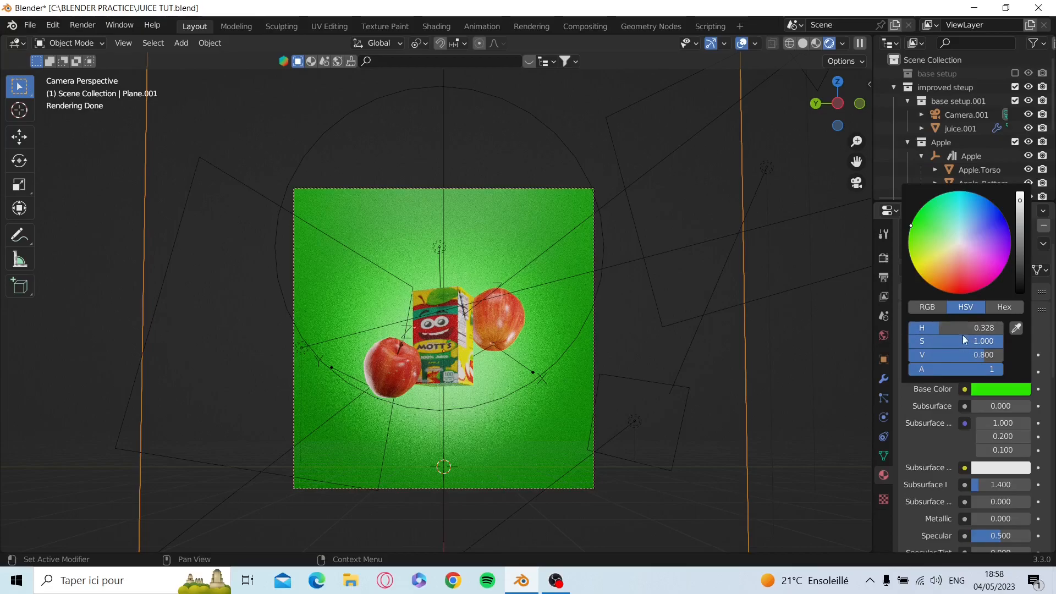
{"action": "left_click_drag", "start_coordinate": [963, 329], "coordinate": [913, 327]}
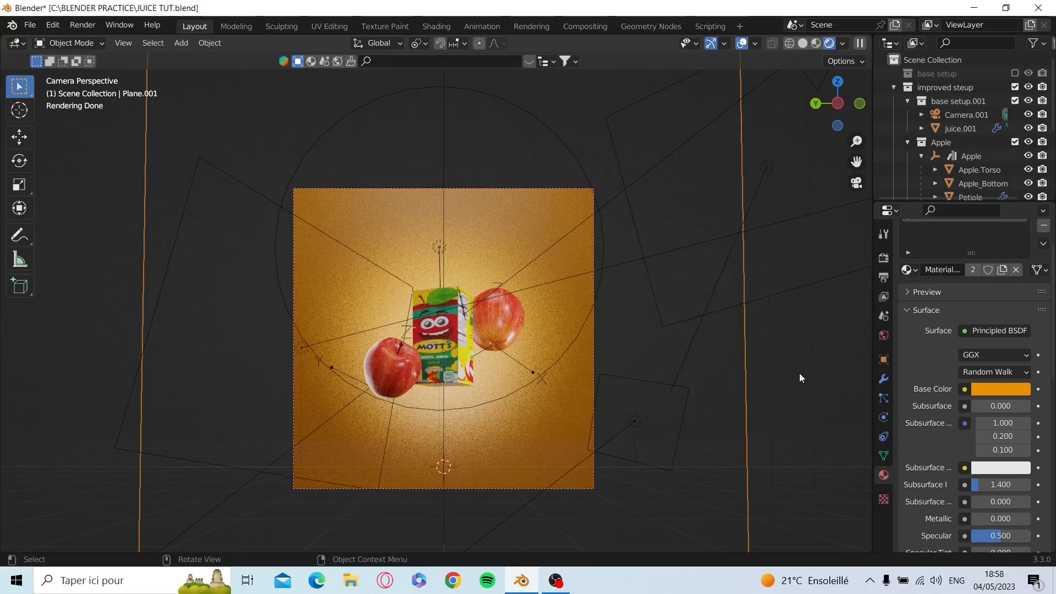
{"action": "left_click", "coordinate": [800, 378]}
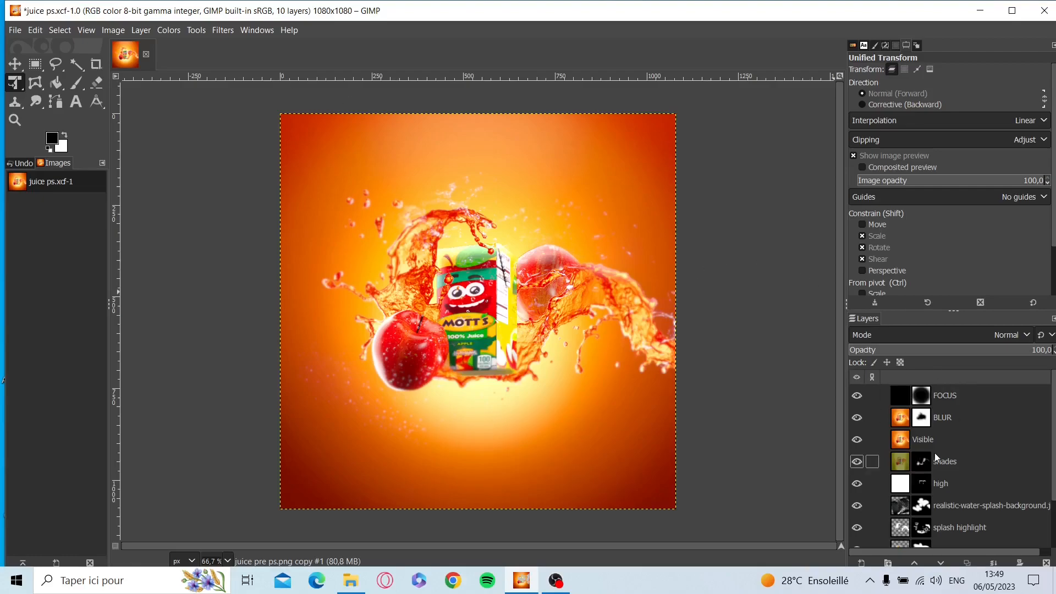
- Switch to GIMP and look through the layer stack of juice ps.xcf, selecting the Visible layer on the way
{"action": "scroll", "coordinate": [933, 451], "scroll_direction": "down", "scroll_amount": 2}
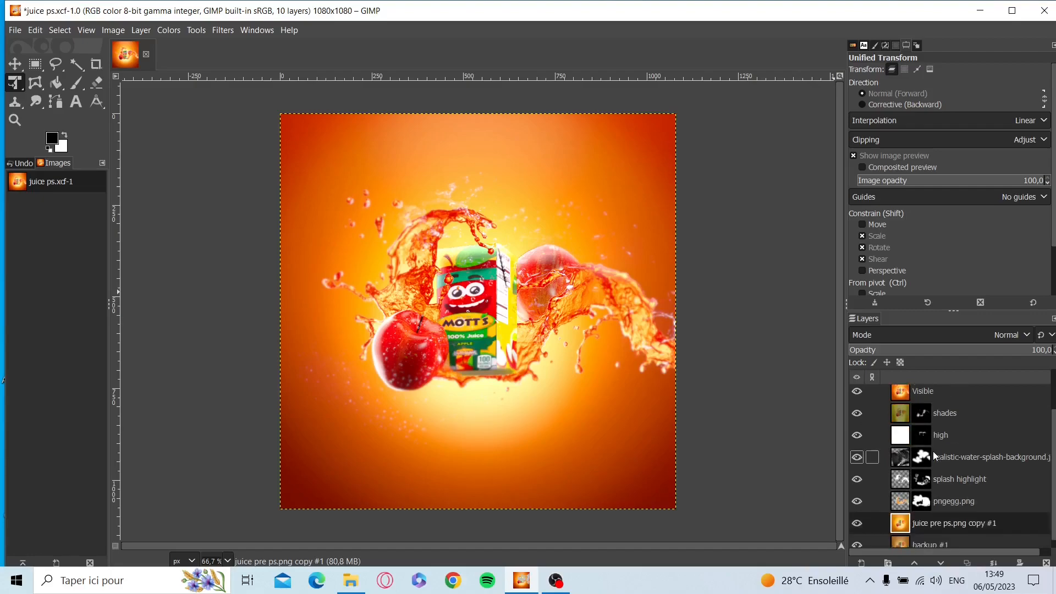
{"action": "scroll", "coordinate": [932, 504], "scroll_direction": "up", "scroll_amount": 2}
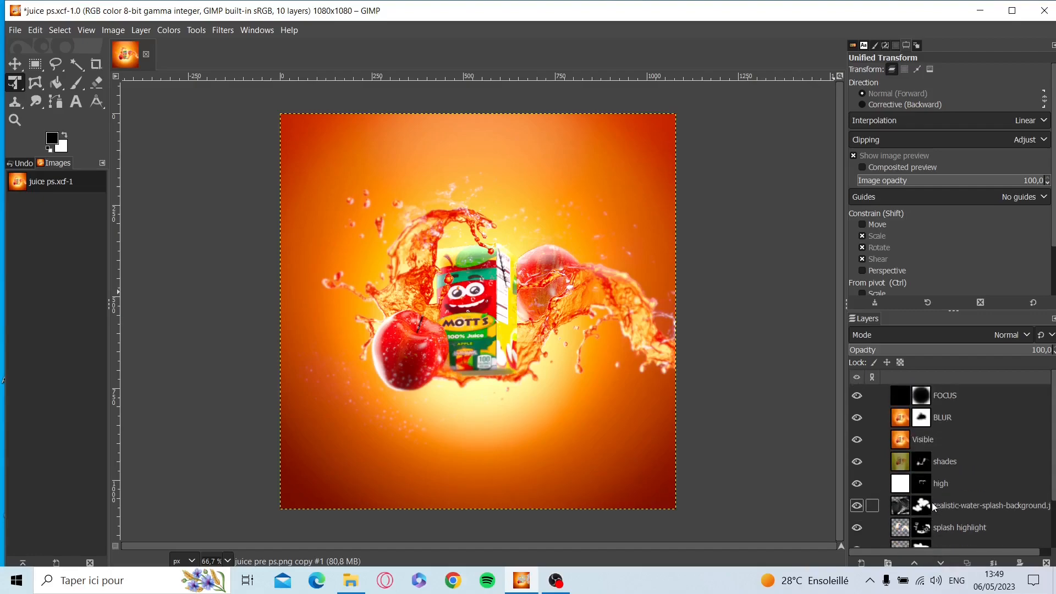
{"action": "left_click", "coordinate": [933, 439]}
{"action": "scroll", "coordinate": [919, 451], "scroll_direction": "down", "scroll_amount": 2}
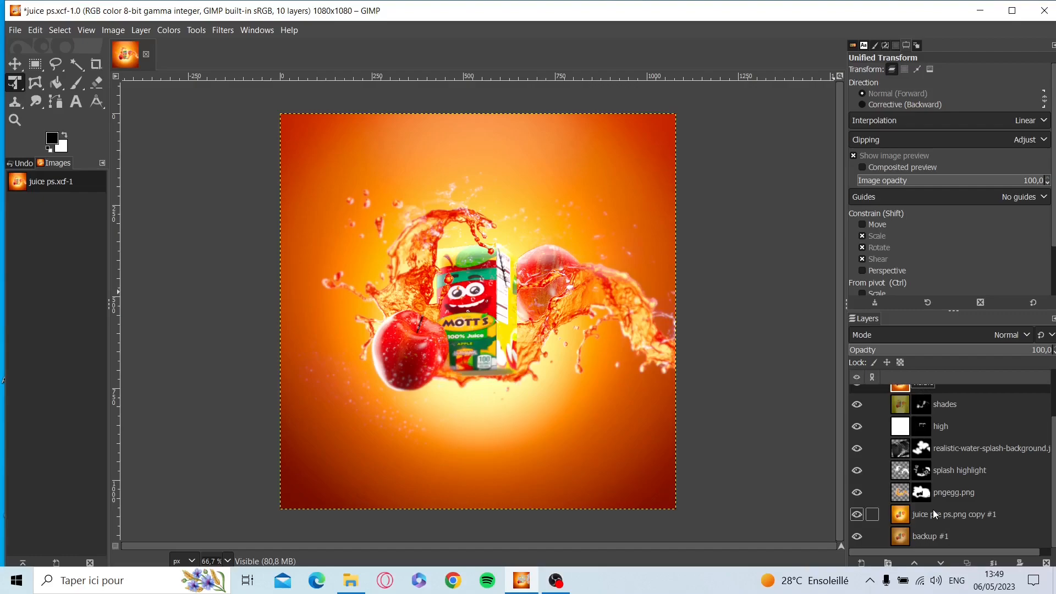
- Preview the backup #1 and juice pre ps.png copy #1 layers one after the other with Unified Transform, cancelling each transform
{"action": "left_click", "coordinate": [931, 536]}
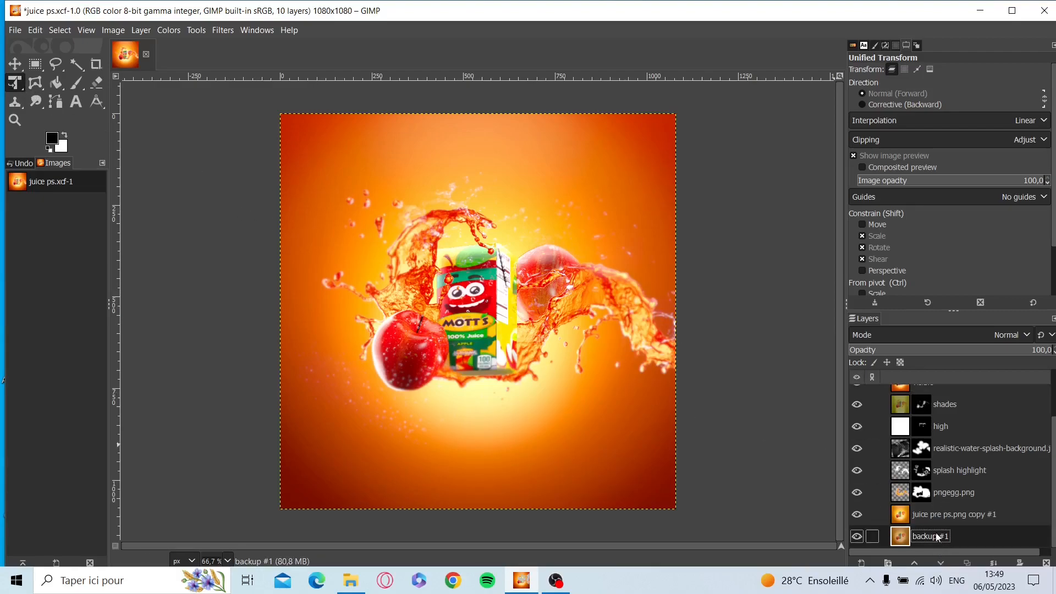
{"action": "left_click", "coordinate": [447, 307]}
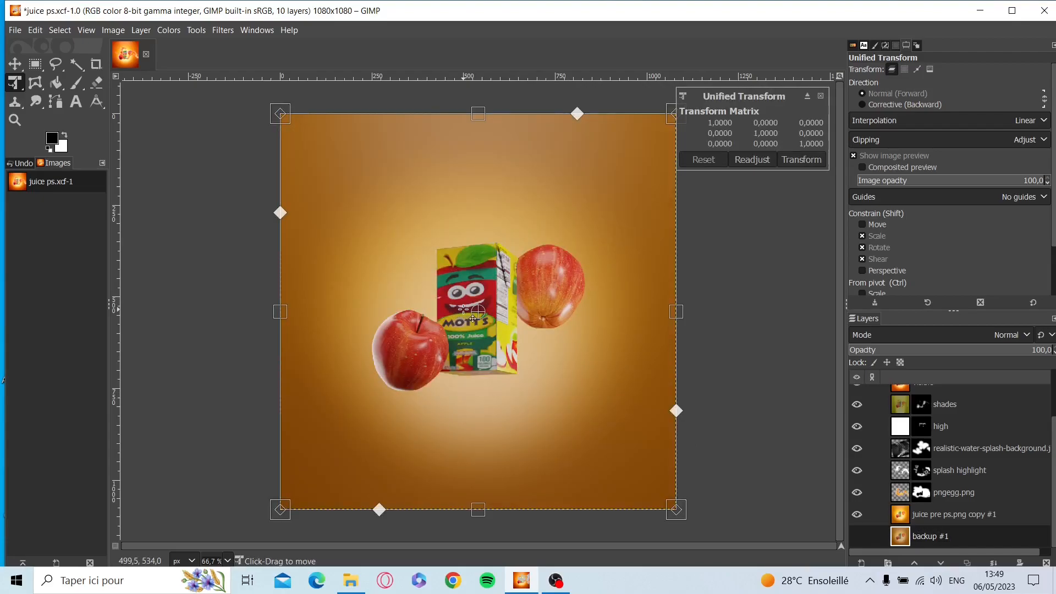
{"action": "key", "text": "Escape"}
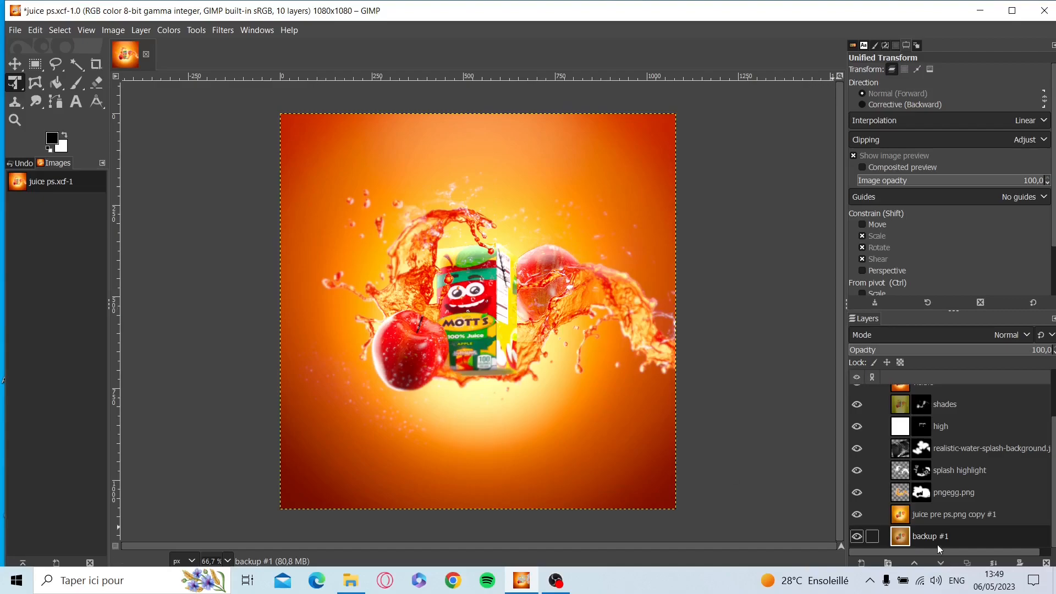
{"action": "left_click", "coordinate": [939, 515]}
{"action": "left_click", "coordinate": [466, 302]}
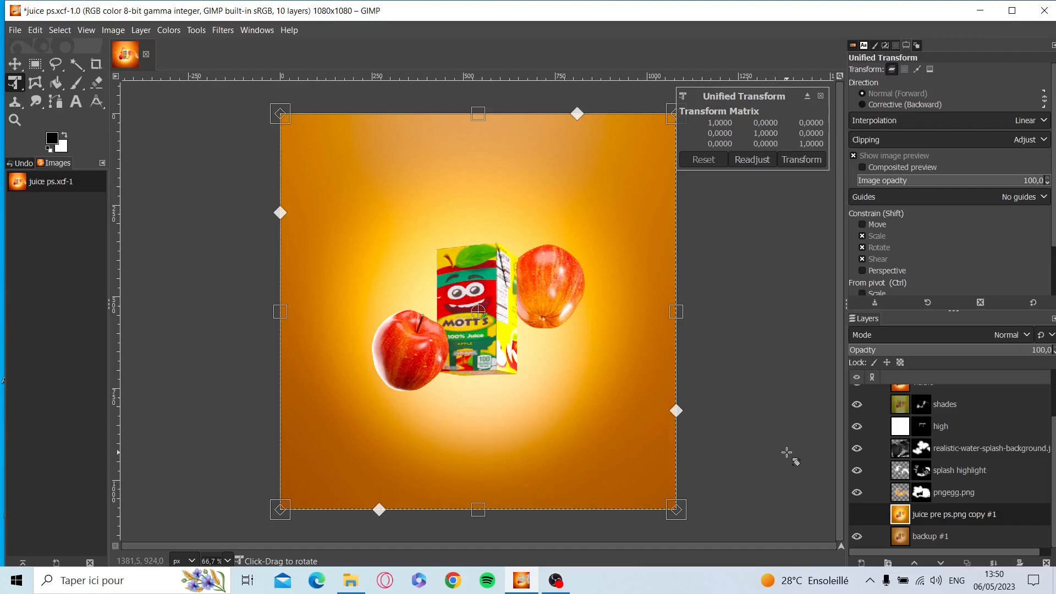
{"action": "key", "text": "Escape"}
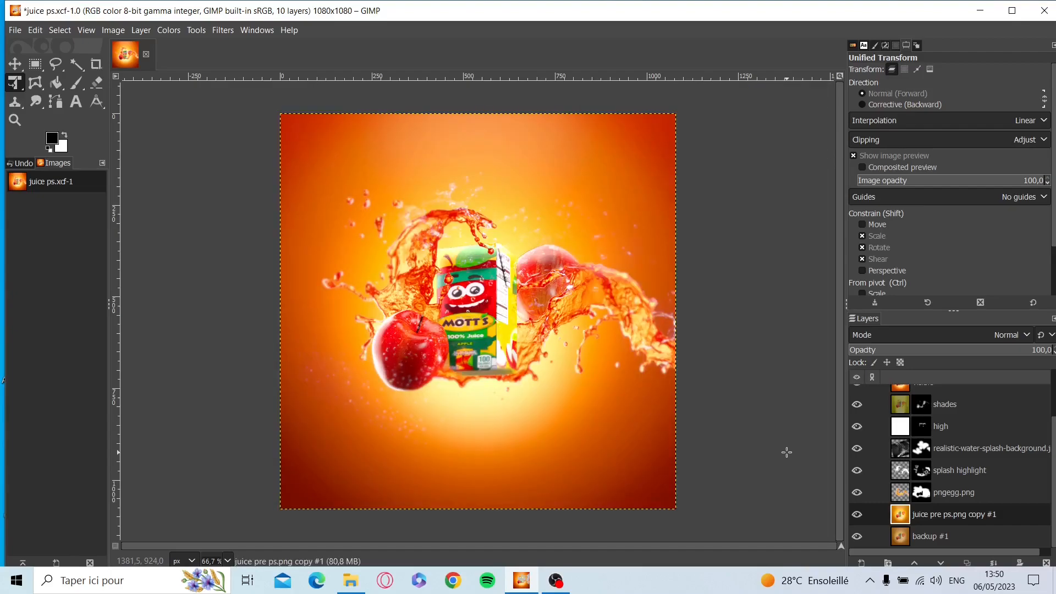
{"action": "left_click", "coordinate": [857, 515]}
- Shift the orange splash layer pngegg.png upward with Unified Transform to show its content, and undo the move
{"action": "left_click", "coordinate": [955, 492]}
{"action": "left_click", "coordinate": [603, 348]}
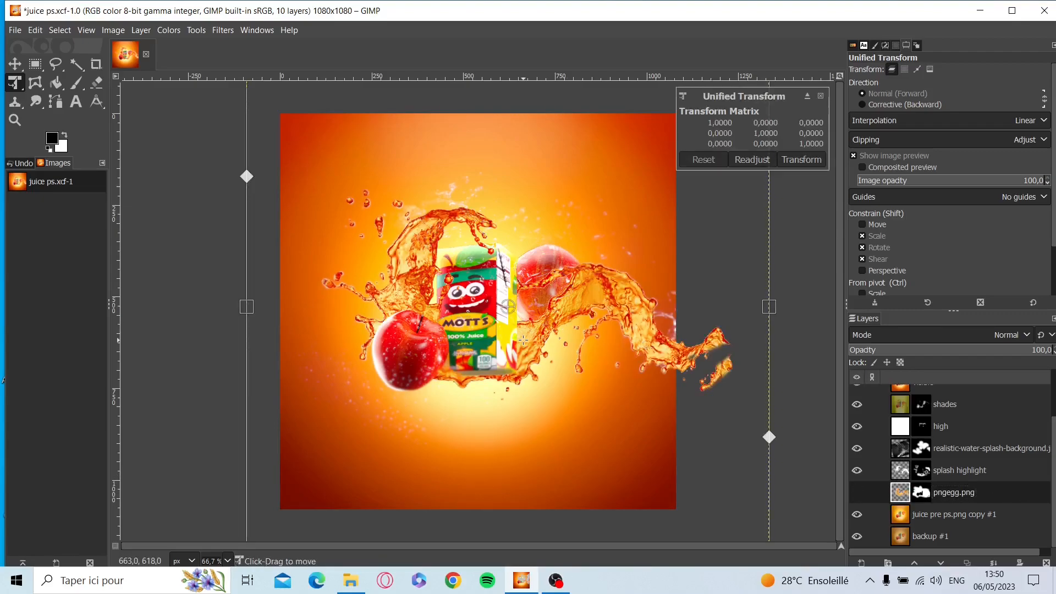
{"action": "left_click_drag", "start_coordinate": [607, 352], "coordinate": [622, 249]}
{"action": "key", "text": "ctrl+z"}
{"action": "key", "text": "ctrl+z"}
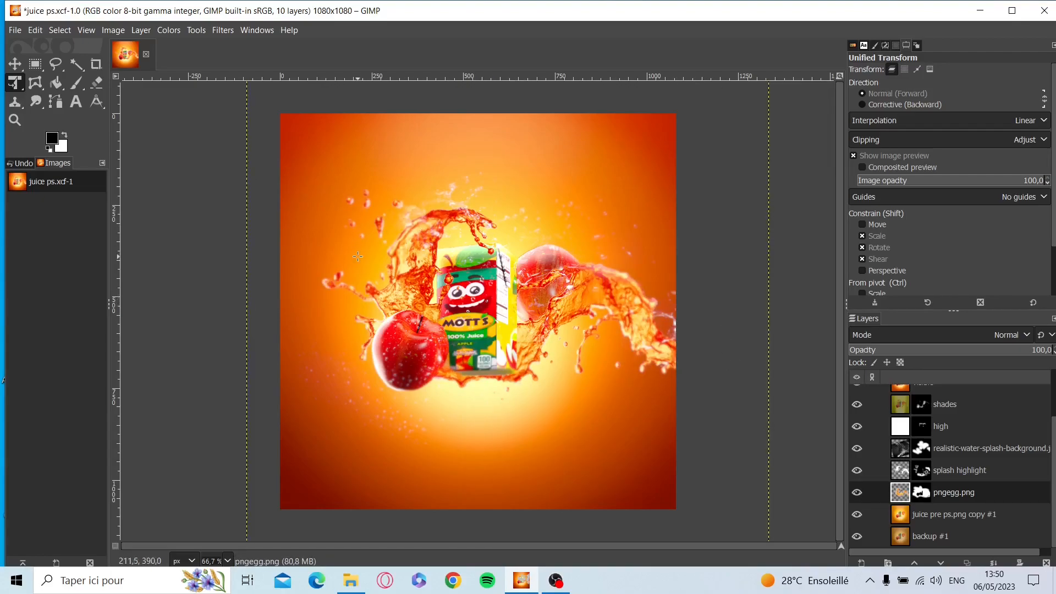
- Shift the splash highlight layer with Unified Transform to show its content, and cancel the transform
{"action": "left_click", "coordinate": [897, 472]}
{"action": "left_click", "coordinate": [577, 335]}
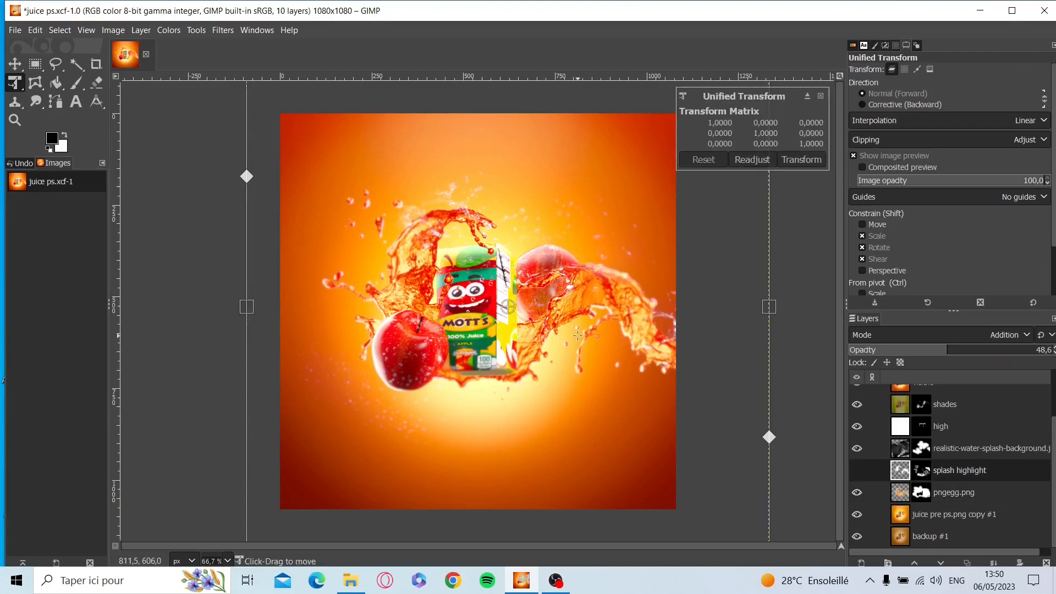
{"action": "left_click_drag", "start_coordinate": [539, 353], "coordinate": [612, 318]}
{"action": "key", "text": "ctrl+z"}
{"action": "key", "text": "Escape"}
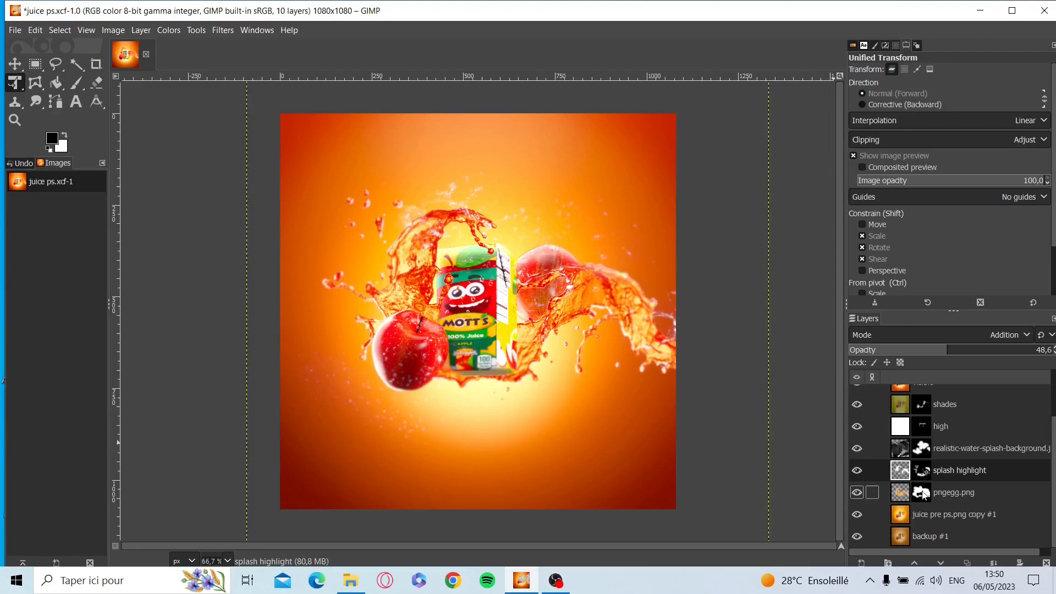
- Compare the pngegg.png and splash highlight layer thumbnails, and select the splash highlight layer's mask
{"action": "left_click", "coordinate": [903, 493]}
{"action": "left_click", "coordinate": [904, 471]}
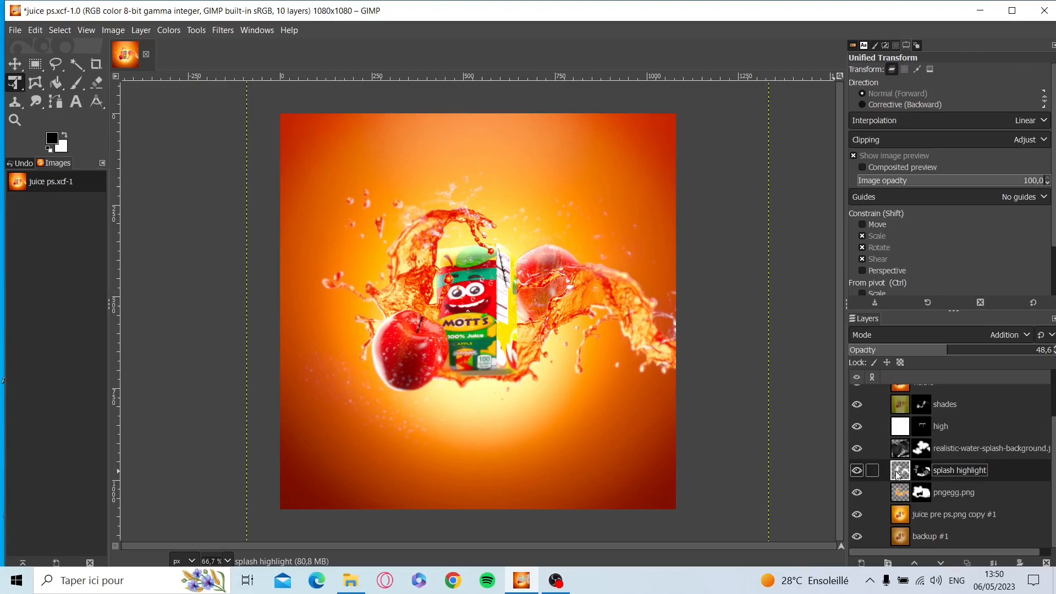
{"action": "left_click", "coordinate": [921, 470]}
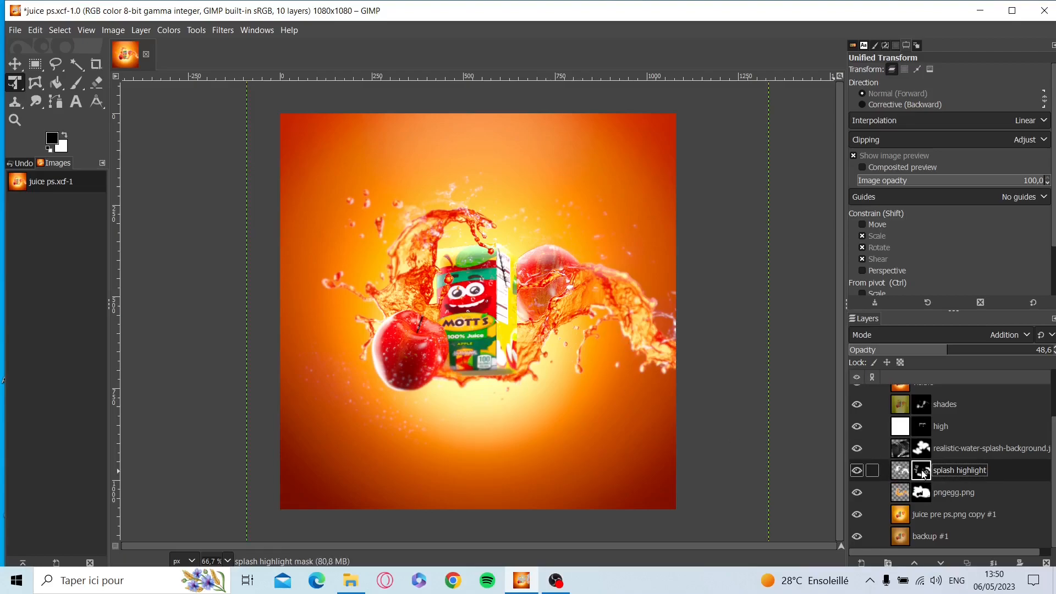
- Set the splash highlight layer's blend mode to Normal and examine the splash droplets close up
{"action": "left_click", "coordinate": [1011, 338]}
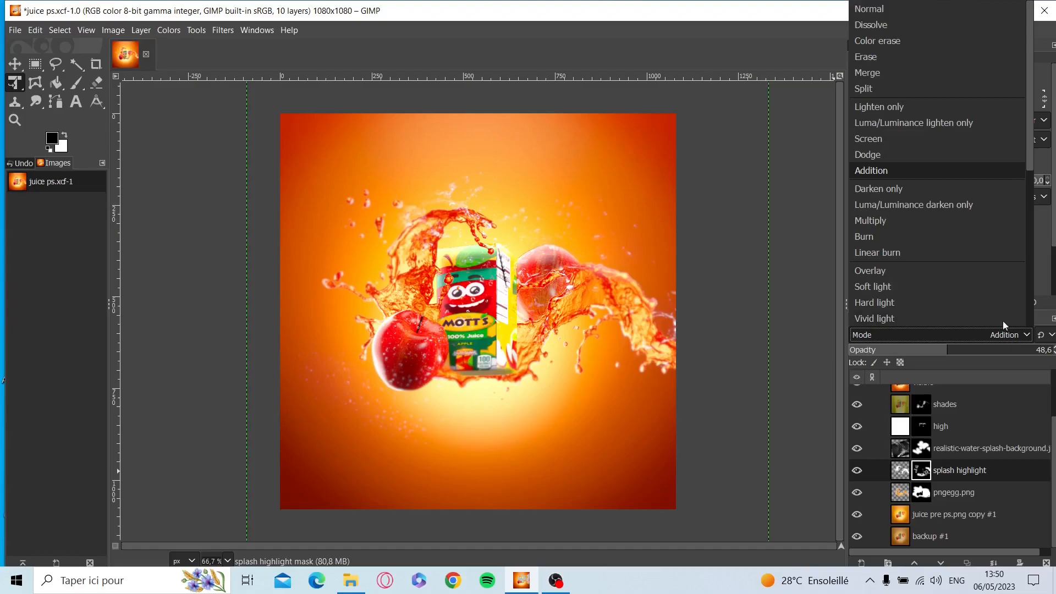
{"action": "left_click", "coordinate": [961, 438]}
{"action": "scroll", "coordinate": [923, 430], "scroll_direction": "up", "scroll_amount": 2}
{"action": "scroll", "coordinate": [850, 417], "scroll_direction": "down", "scroll_amount": 2}
{"action": "left_click", "coordinate": [976, 334]}
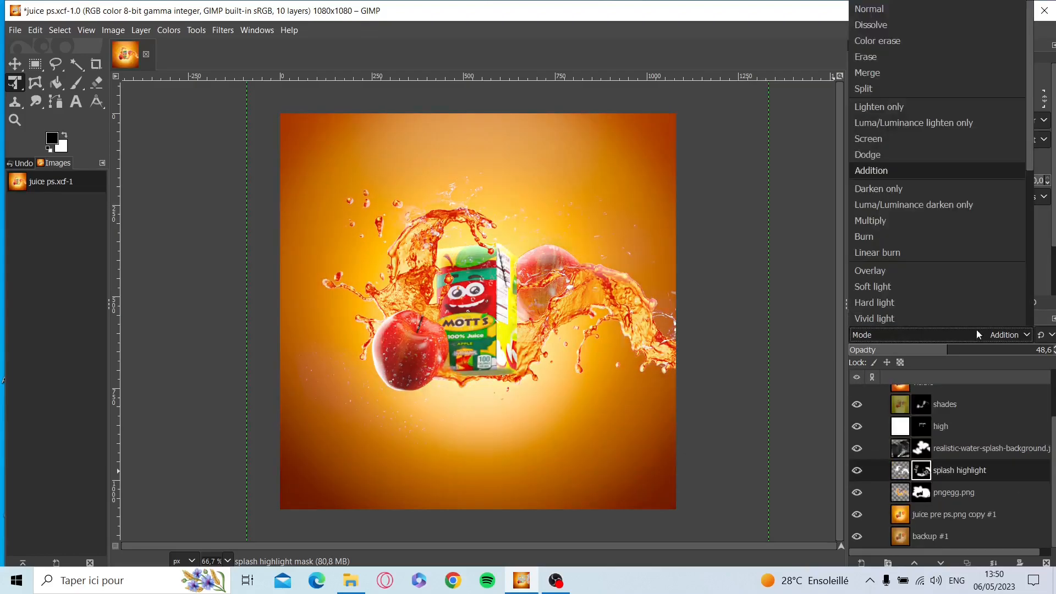
{"action": "left_click", "coordinate": [913, 12]}
{"action": "scroll", "coordinate": [595, 359], "scroll_direction": "up", "scroll_amount": 7, "text": "ctrl"}
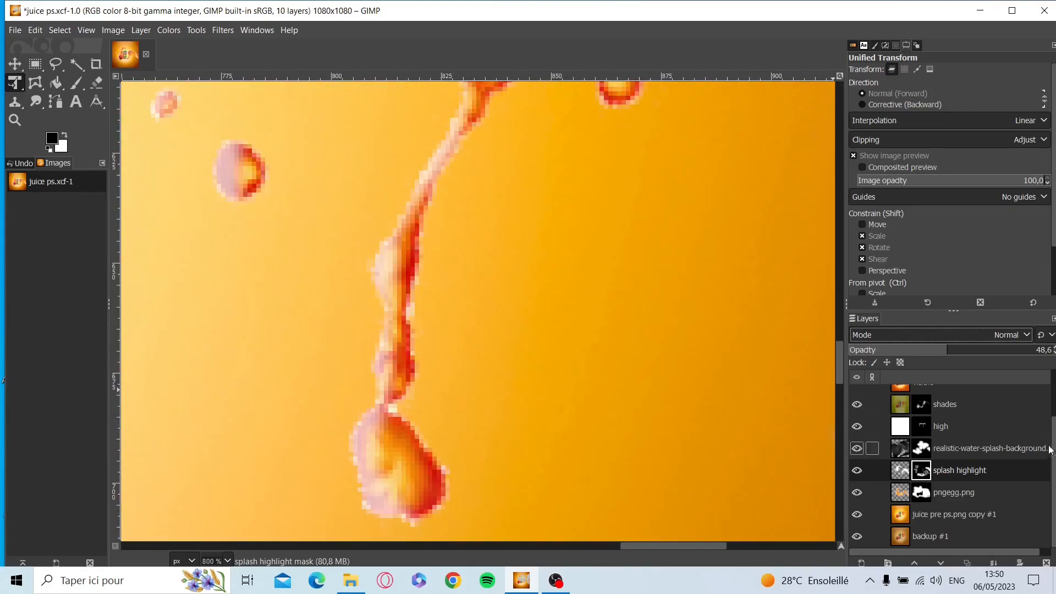
- Return the splash highlight layer's blend mode to Addition and compare the droplet close up and in the full image
{"action": "left_click", "coordinate": [1008, 335]}
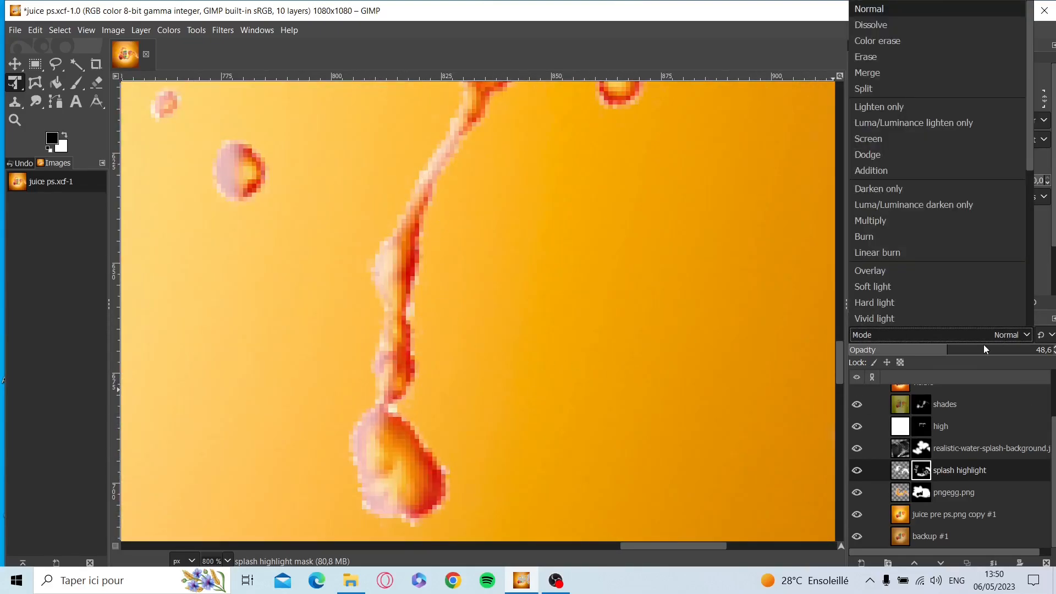
{"action": "left_click", "coordinate": [897, 174]}
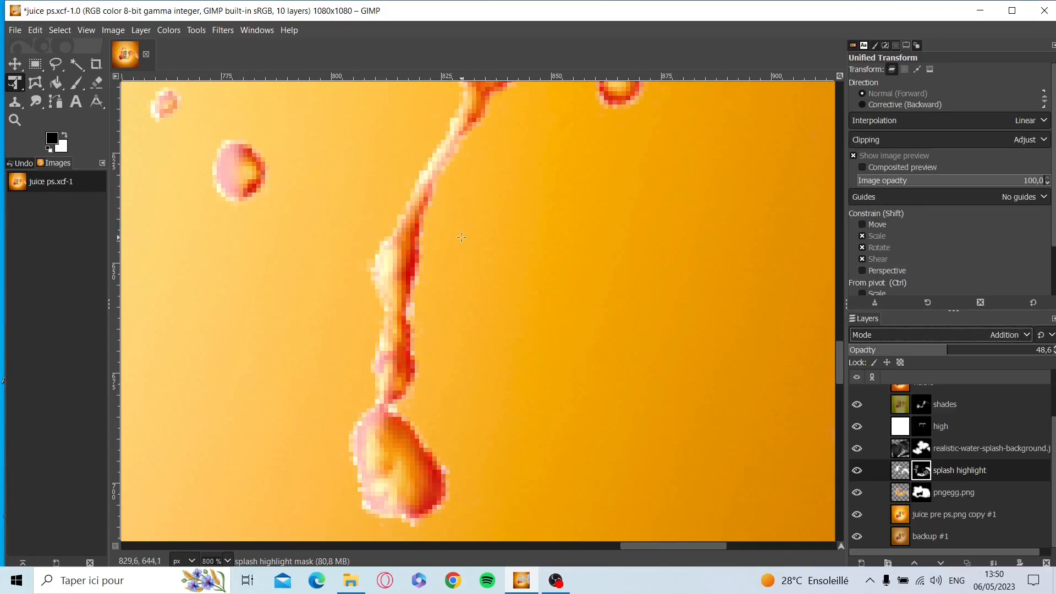
{"action": "scroll", "coordinate": [519, 263], "scroll_direction": "down", "scroll_amount": 3, "text": "ctrl"}
{"action": "scroll", "coordinate": [519, 263], "scroll_direction": "down", "scroll_amount": 4, "text": "ctrl"}
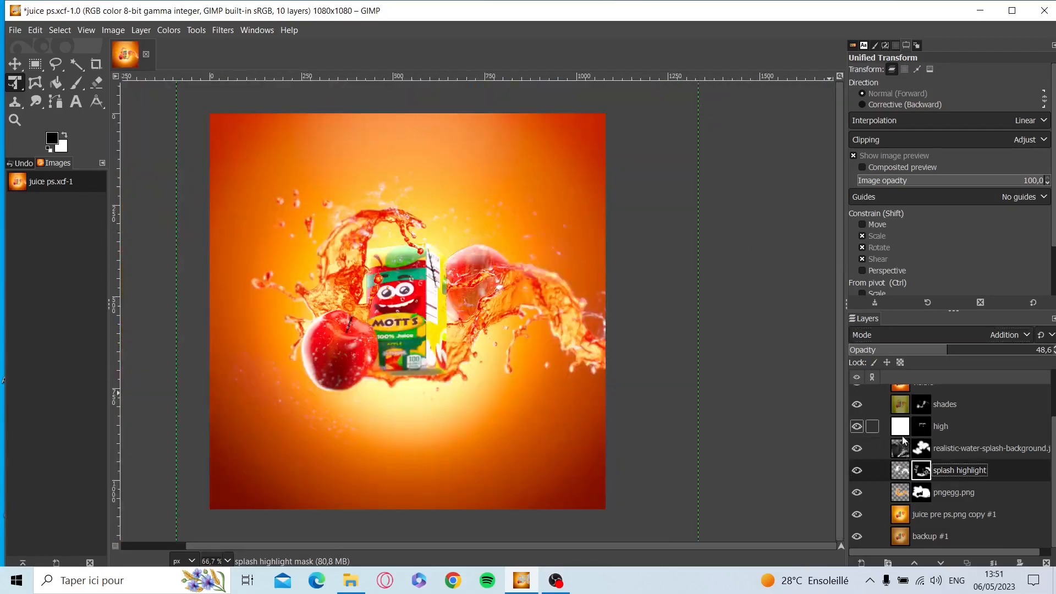
- Select the realistic-water-splash-background.jpg layer, start Unified Transform on it to show its content, and cancel the transform
{"action": "key", "text": "Page_Up"}
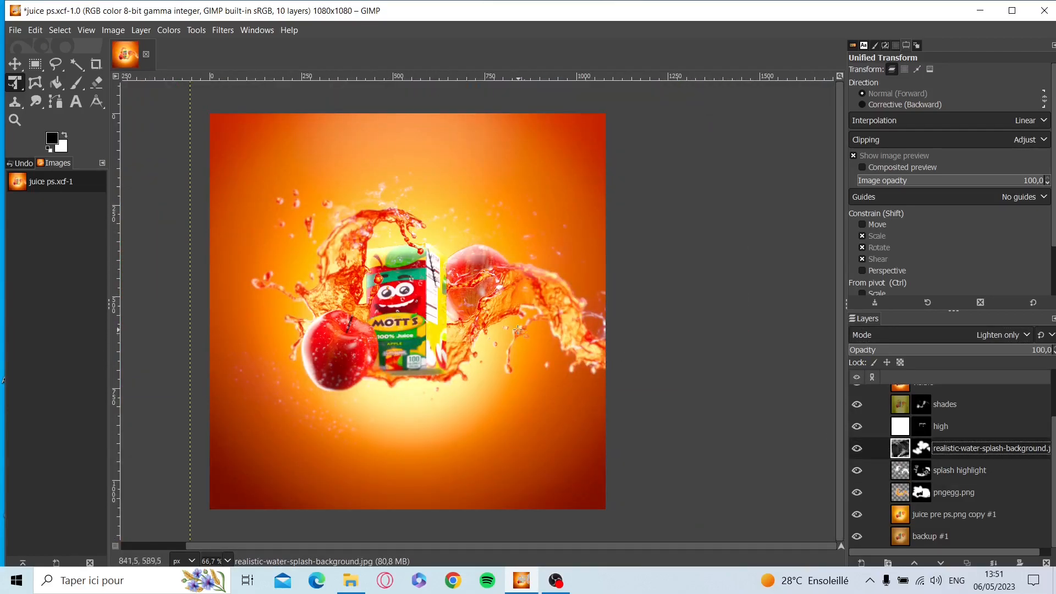
{"action": "left_click", "coordinate": [469, 320]}
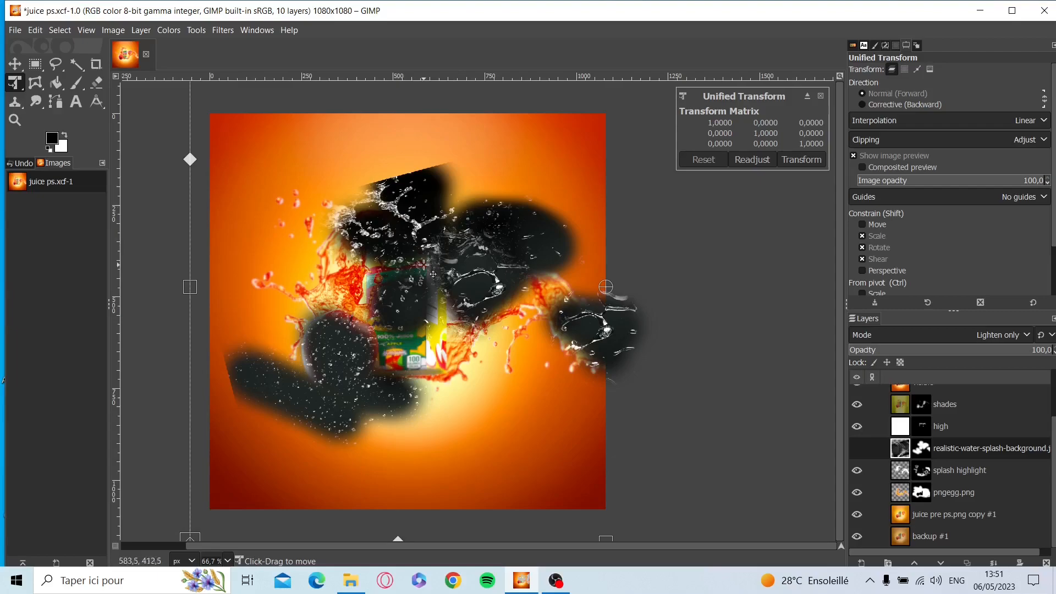
{"action": "key", "text": "Escape"}
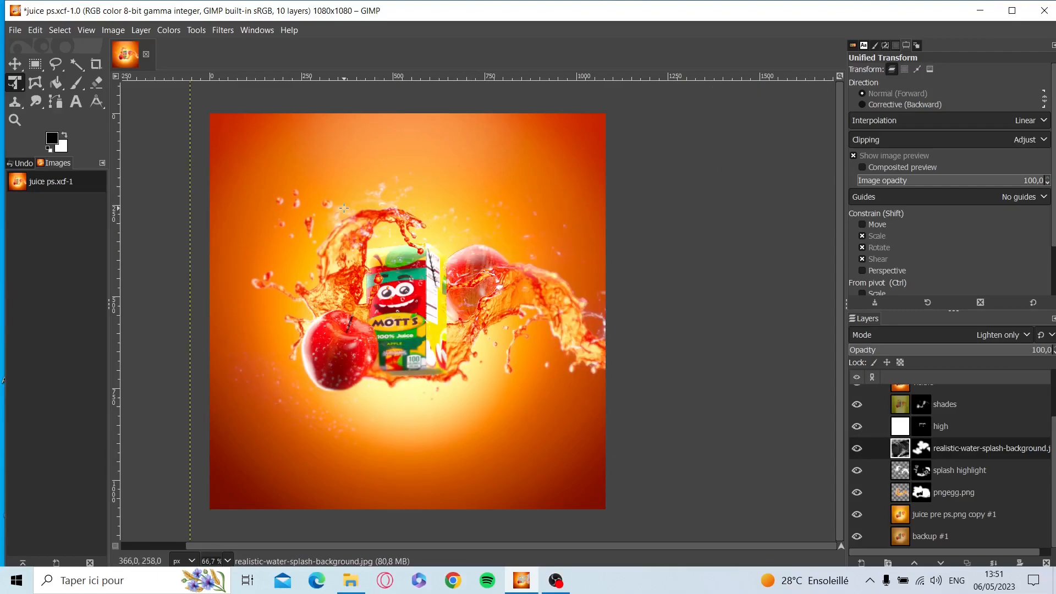
- Hide the Visible and BLUR layers and set the realistic-water-splash-background.jpg layer's blend mode to Normal
{"action": "left_click", "coordinate": [998, 334]}
{"action": "left_click", "coordinate": [997, 332]}
{"action": "scroll", "coordinate": [994, 407], "scroll_direction": "up", "scroll_amount": 3}
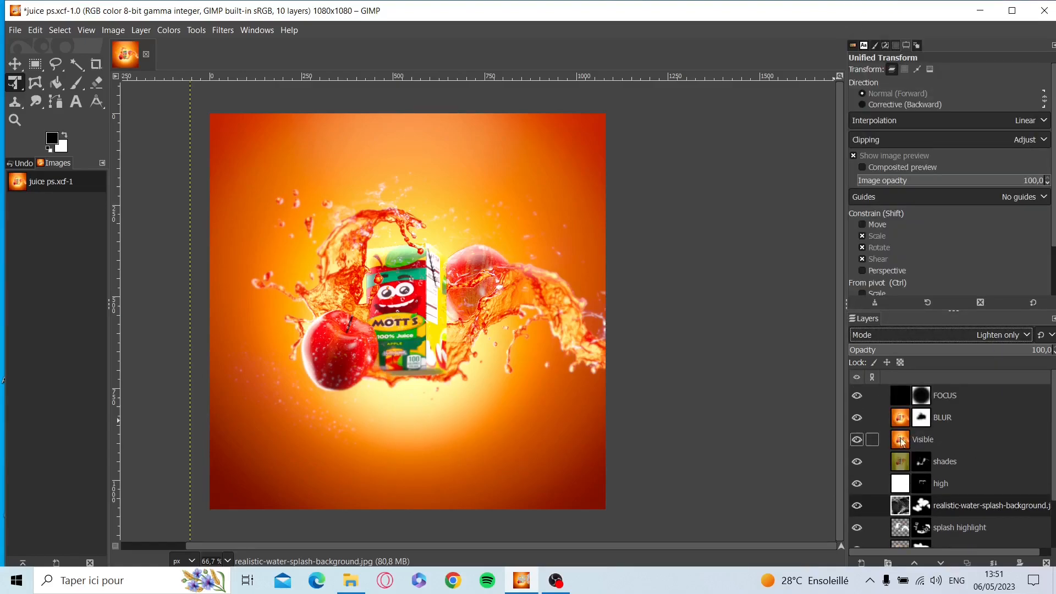
{"action": "left_click", "coordinate": [857, 443]}
{"action": "scroll", "coordinate": [985, 468], "scroll_direction": "down", "scroll_amount": 2}
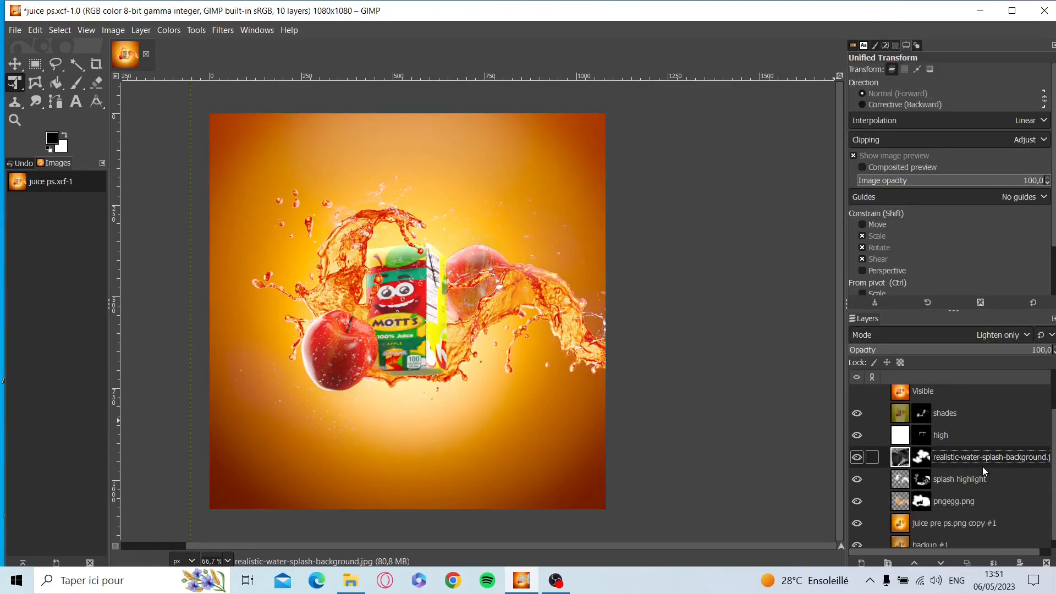
{"action": "left_click", "coordinate": [986, 335]}
{"action": "left_click", "coordinate": [925, 8]}
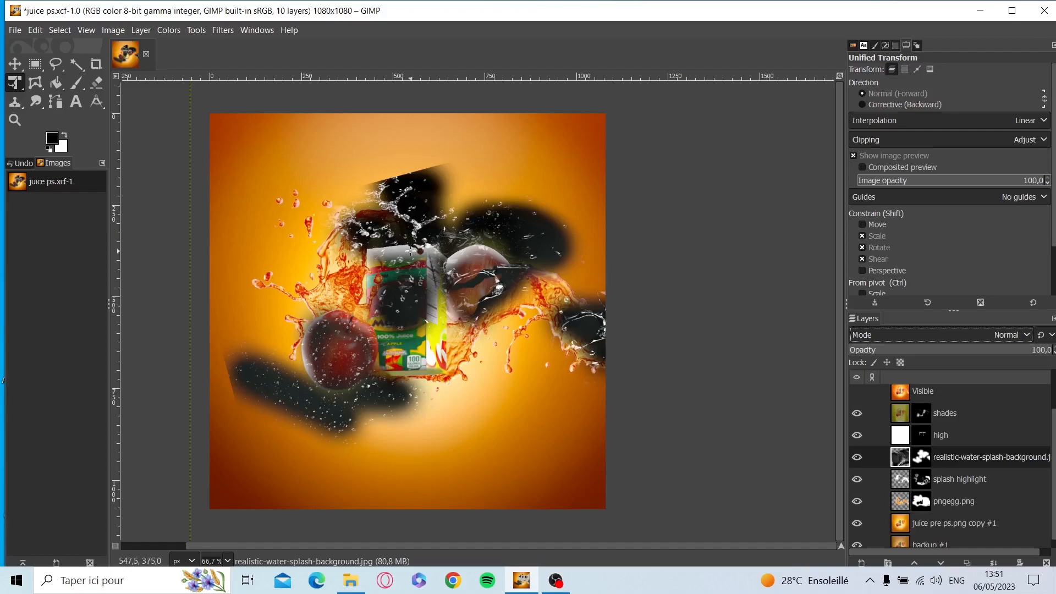
- Turn the Visible and BLUR layers back on
{"action": "scroll", "coordinate": [858, 441], "scroll_direction": "up", "scroll_amount": 2}
{"action": "left_click", "coordinate": [857, 438]}
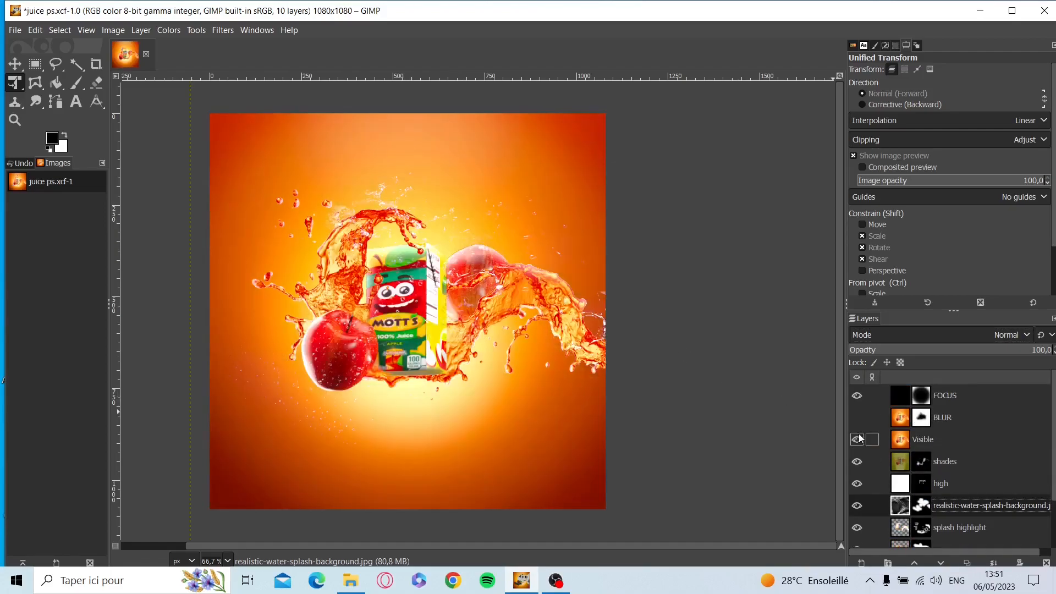
{"action": "left_click", "coordinate": [857, 419]}
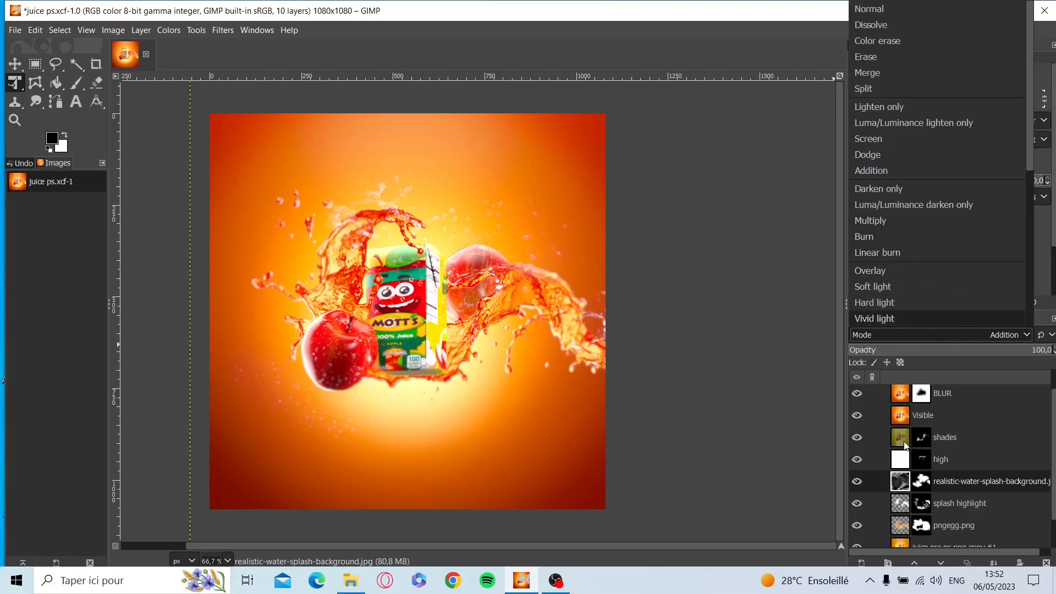
- Hide the BLUR, Visible and shades layers and try the Darken only blend mode on the realistic-water-splash-background.jpg layer
{"action": "left_click", "coordinate": [857, 420]}
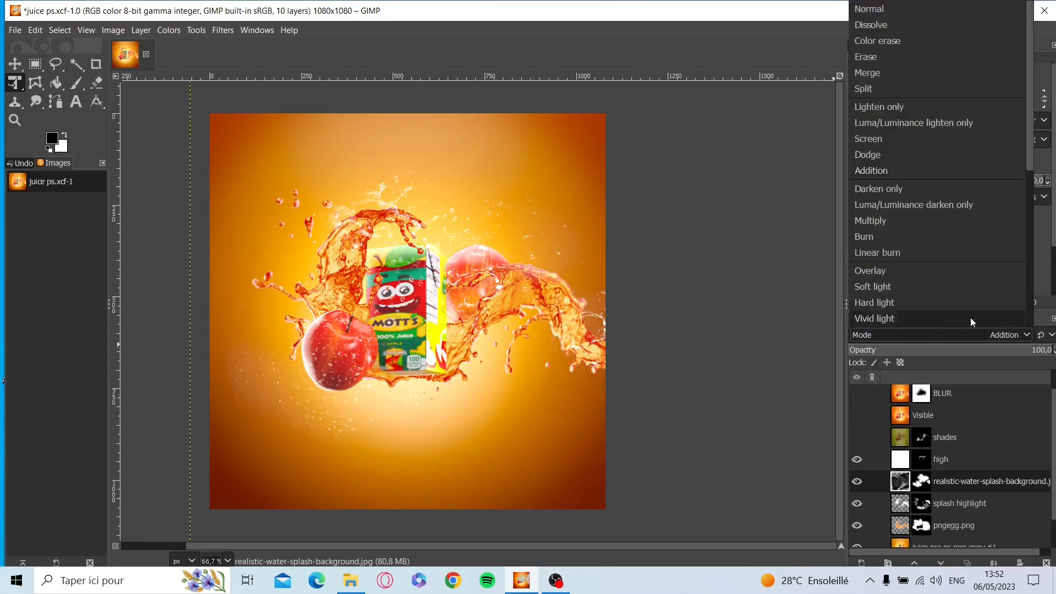
{"action": "left_click", "coordinate": [893, 189]}
{"action": "scroll", "coordinate": [497, 319], "scroll_direction": "up", "scroll_amount": 3, "text": "ctrl"}
{"action": "scroll", "coordinate": [497, 320], "scroll_direction": "down", "scroll_amount": 3, "text": "ctrl"}
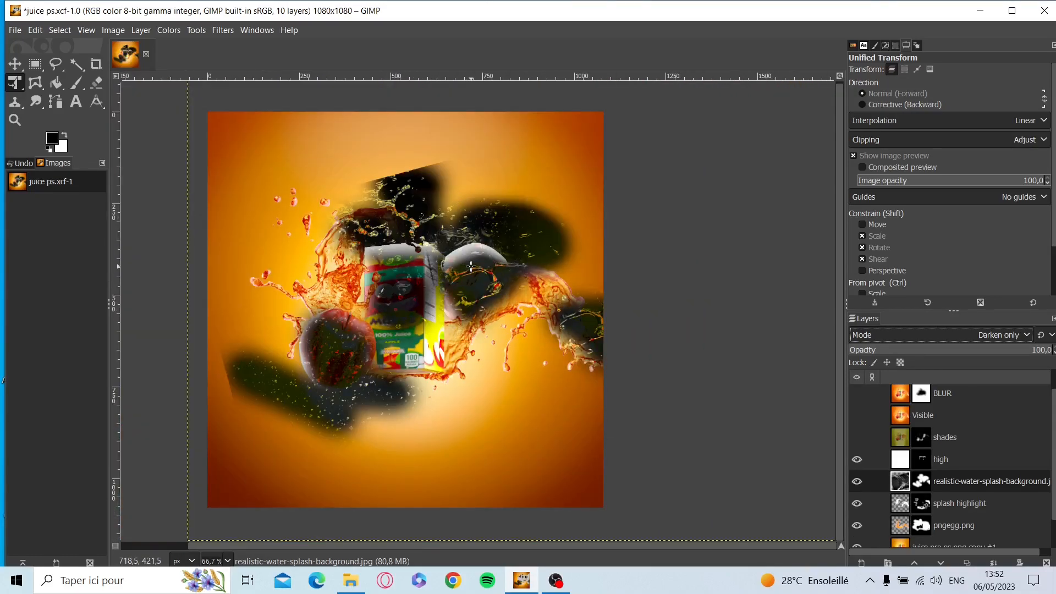
- Set the realistic-water-splash-background.jpg layer's blend mode to Lighten only and compare the image with that layer hidden and shown
{"action": "left_click", "coordinate": [932, 336]}
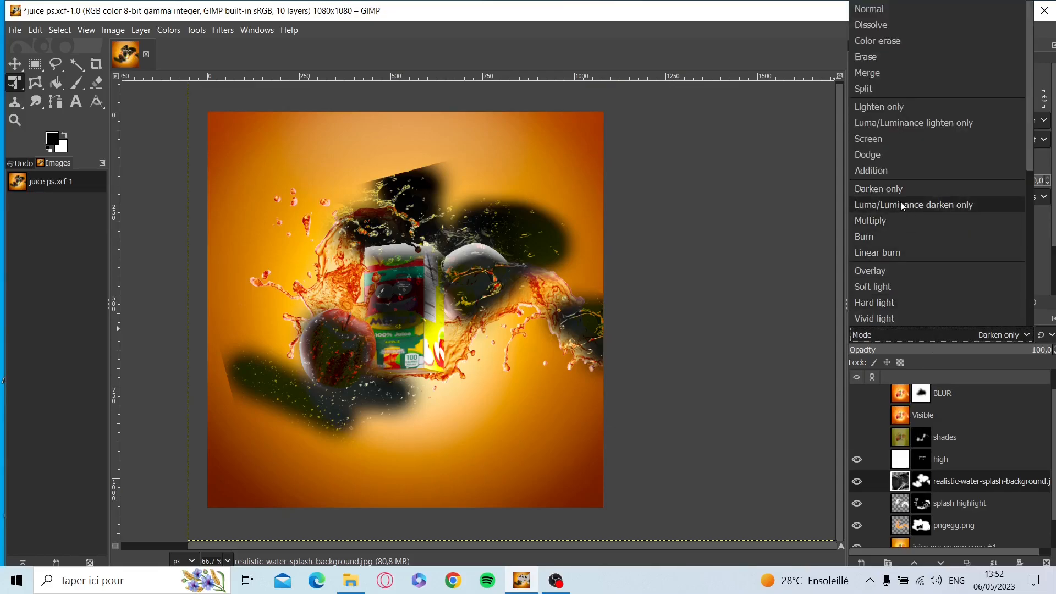
{"action": "left_click", "coordinate": [891, 108]}
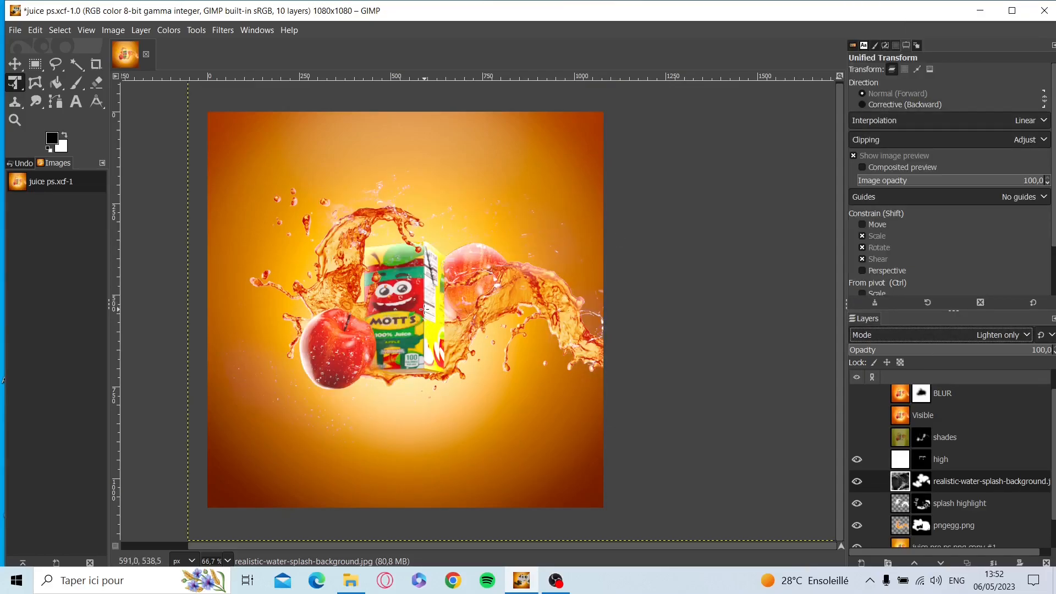
{"action": "scroll", "coordinate": [424, 303], "scroll_direction": "up", "scroll_amount": 4, "text": "ctrl"}
{"action": "scroll", "coordinate": [630, 308], "scroll_direction": "down", "scroll_amount": 2, "text": "ctrl"}
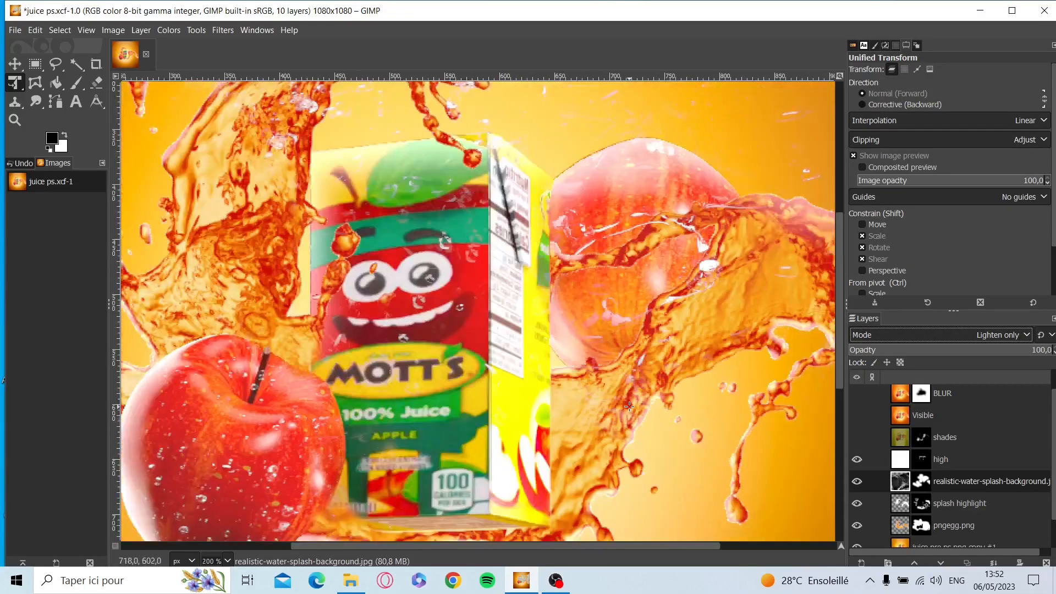
{"action": "left_click", "coordinate": [857, 482]}
{"action": "left_click", "coordinate": [858, 482]}
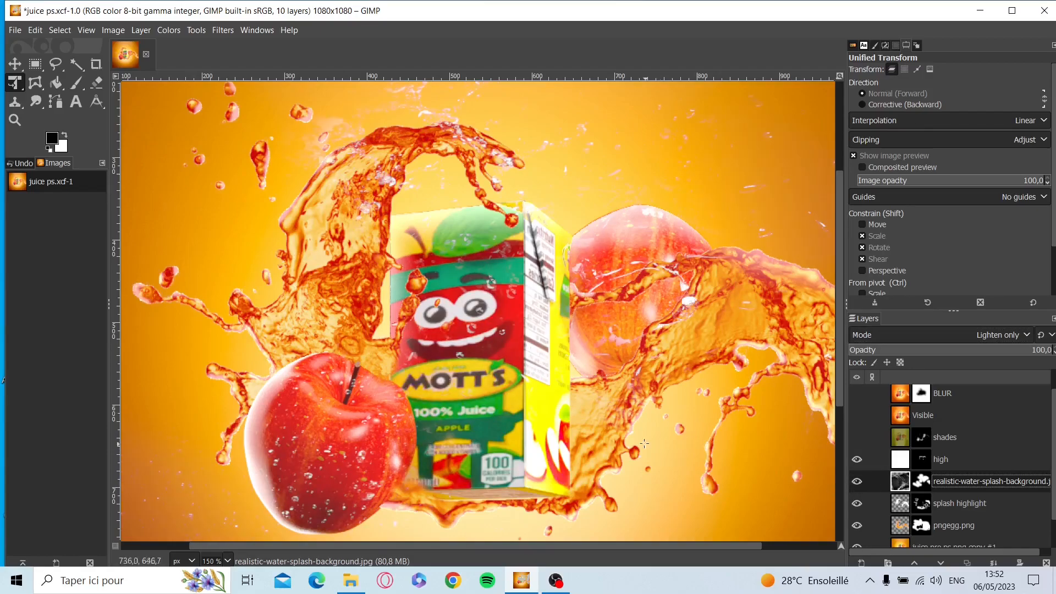
{"action": "key", "text": "minus"}
{"action": "key", "text": "minus"}
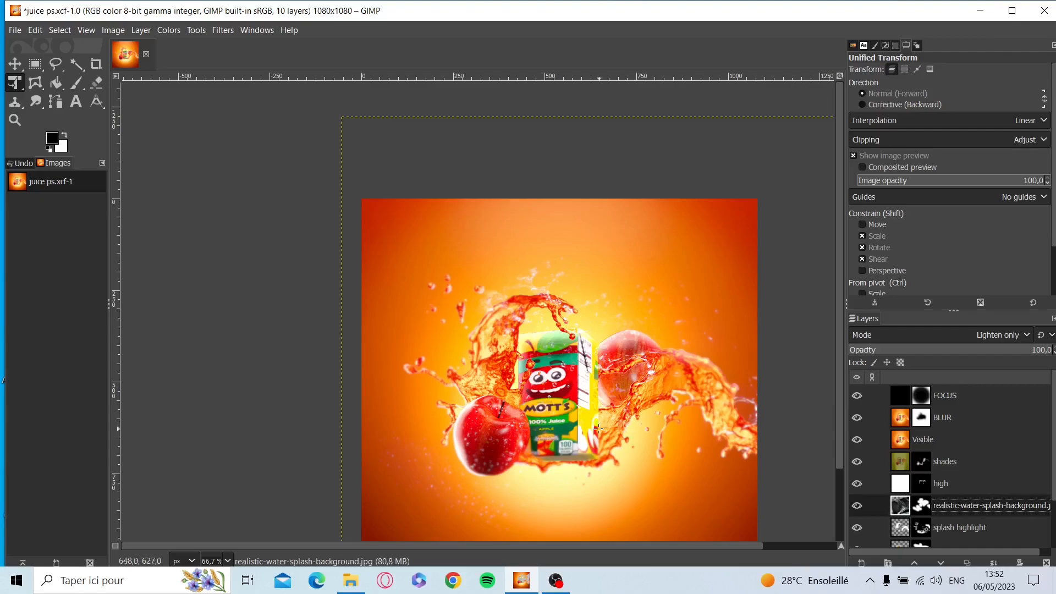
{"action": "key", "text": "shift+j"}
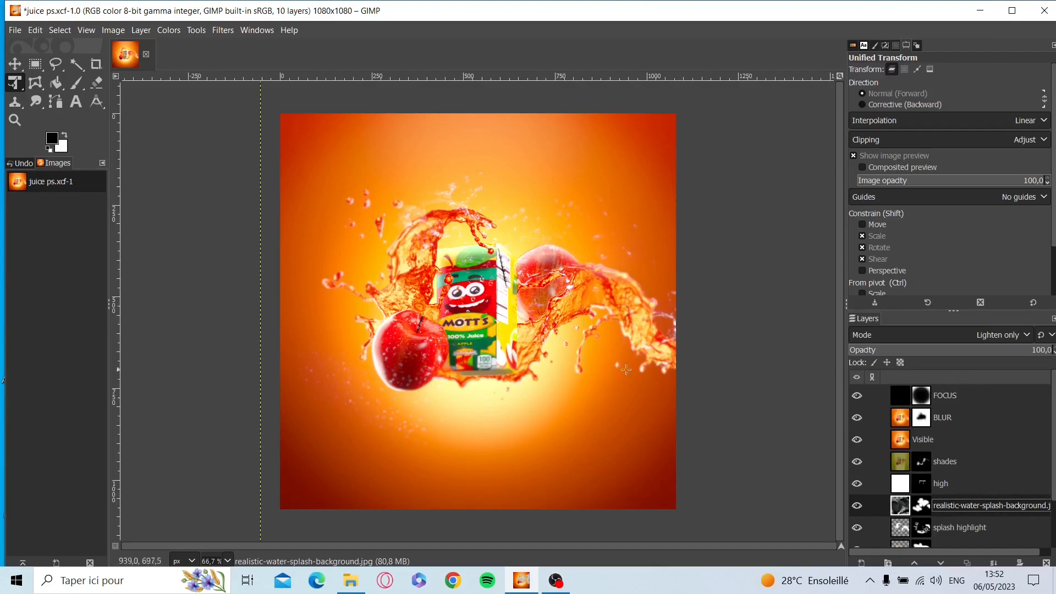
- Select the high layer, isolate it to examine its content, and check its blend mode
{"action": "left_click", "coordinate": [972, 486]}
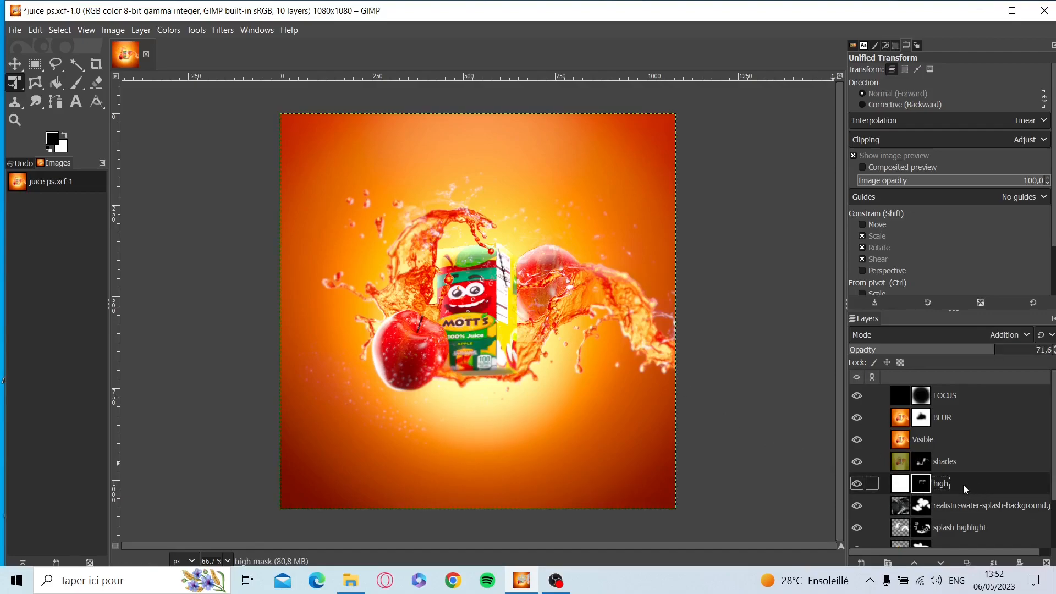
{"action": "left_click", "coordinate": [857, 483], "text": "shift"}
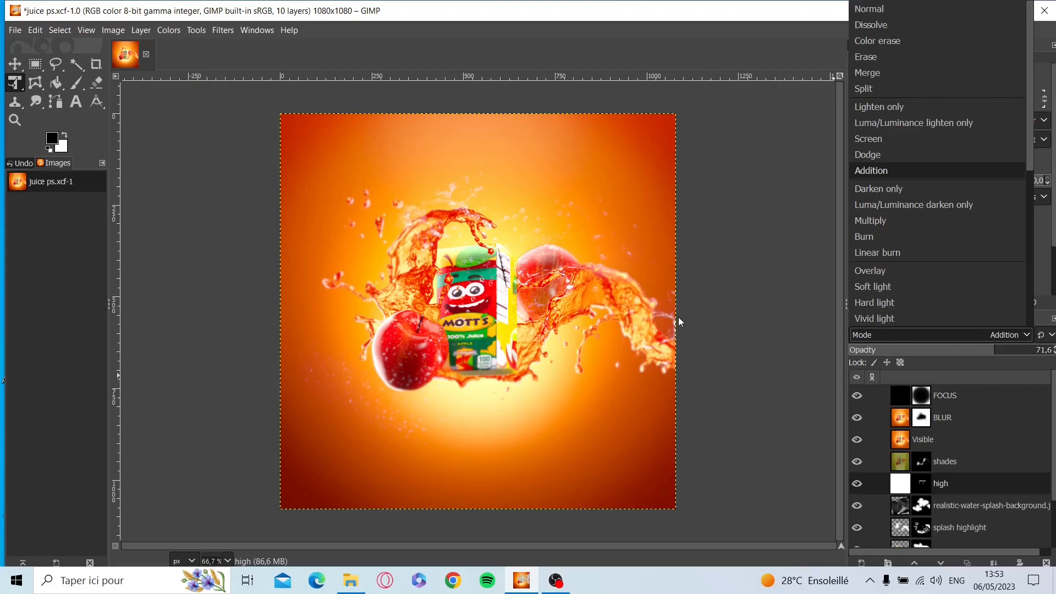
{"action": "left_click", "coordinate": [558, 389]}
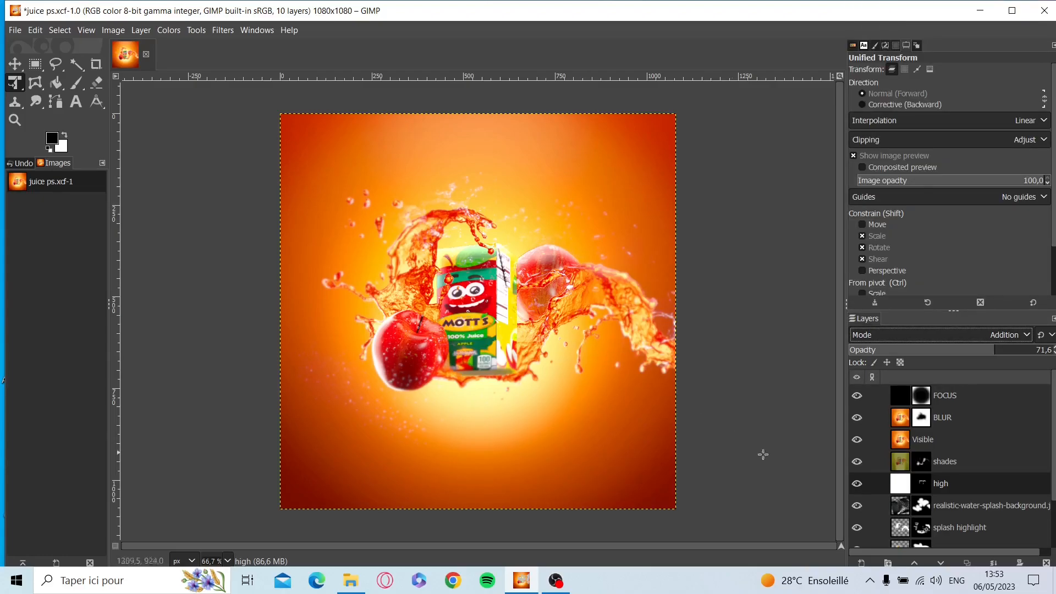
- Isolate the shades layer and disable its layer mask to examine its full content
{"action": "left_click", "coordinate": [896, 466]}
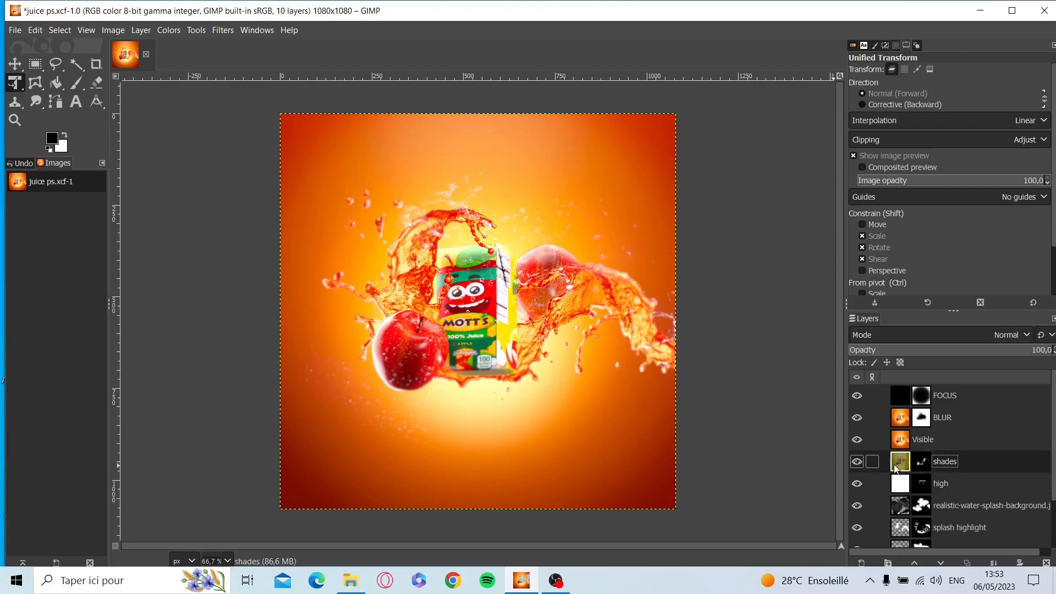
{"action": "left_click", "coordinate": [857, 462]}
{"action": "left_click", "coordinate": [704, 287]}
{"action": "left_click_drag", "start_coordinate": [704, 287], "coordinate": [544, 364]}
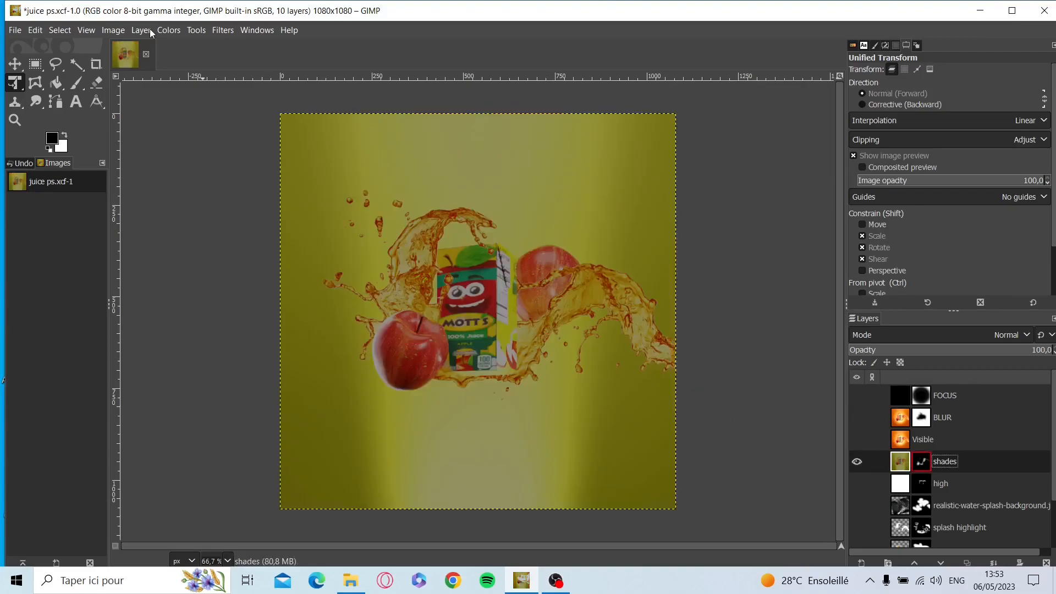
- Try lowering the shades layer's exposure to about -1.628, and cancel the Exposure adjustment
{"action": "left_click", "coordinate": [149, 31]}
{"action": "mouse_move", "coordinate": [172, 32]}
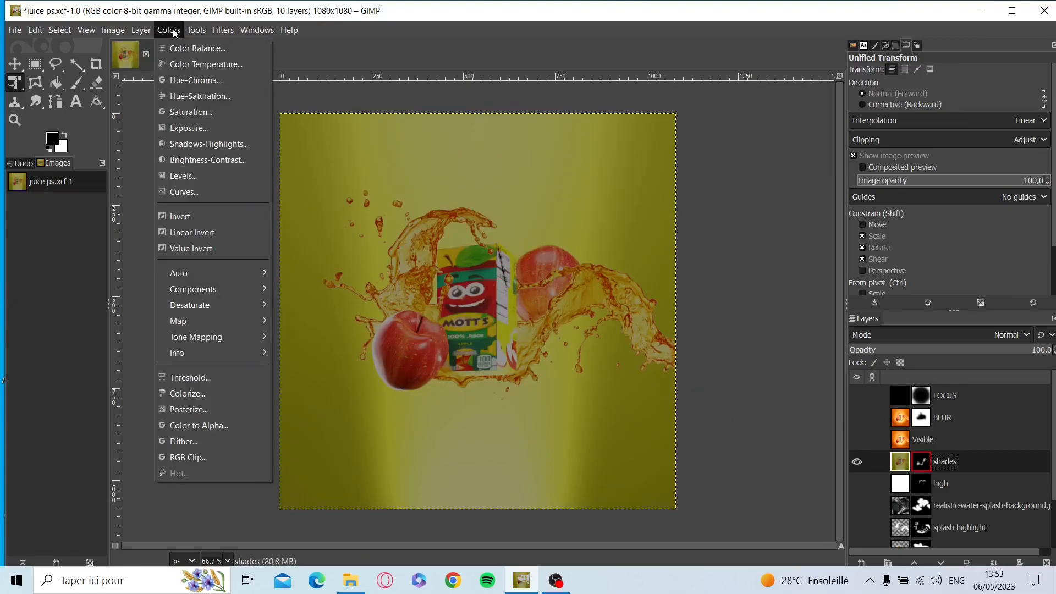
{"action": "left_click", "coordinate": [206, 128]}
{"action": "left_click_drag", "start_coordinate": [713, 202], "coordinate": [702, 203]}
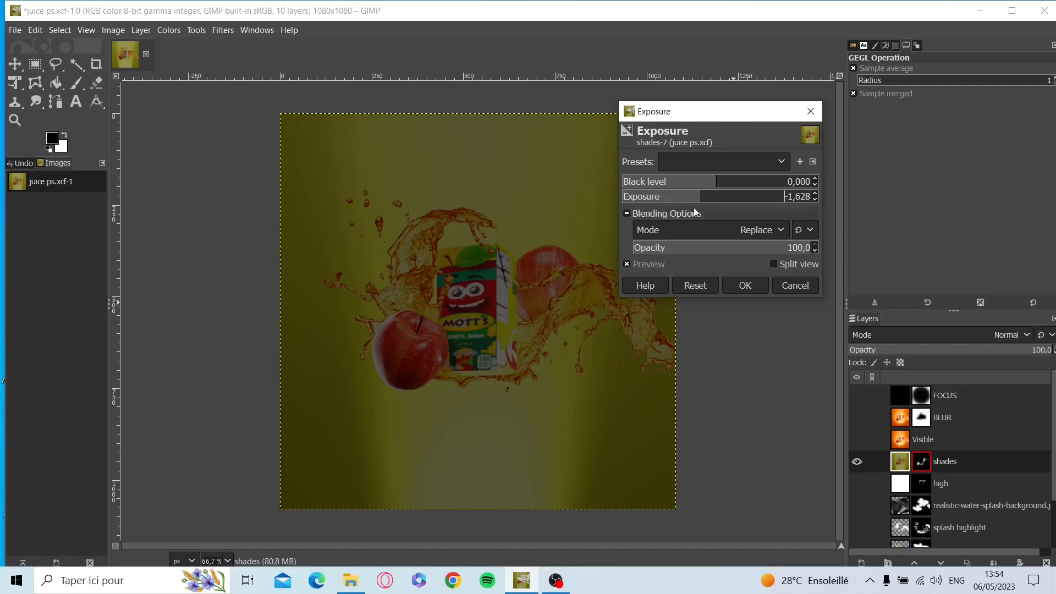
{"action": "left_click", "coordinate": [710, 197]}
{"action": "left_click", "coordinate": [797, 290]}
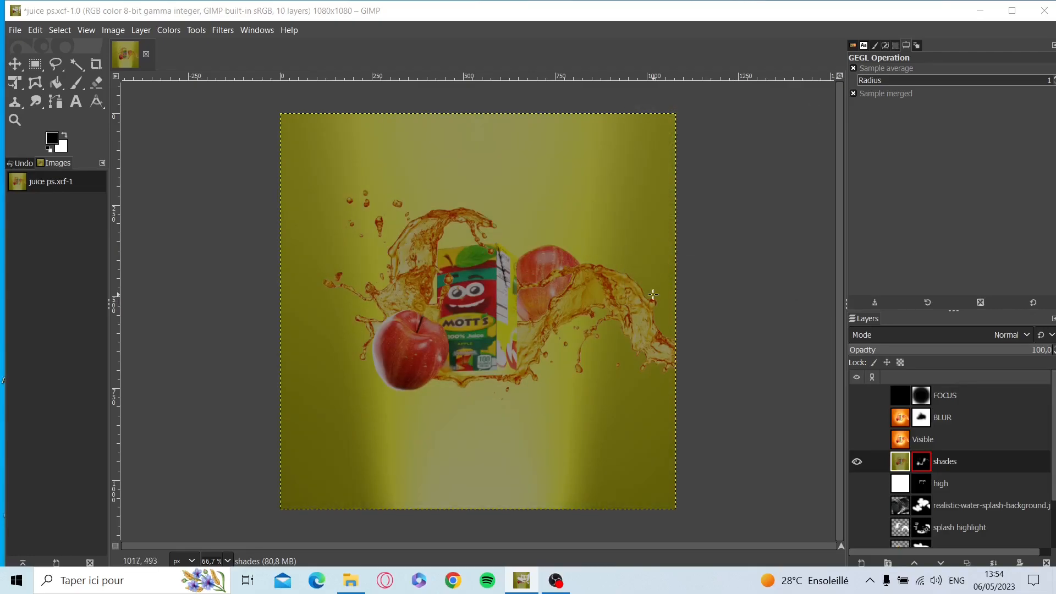
- Try lowering the shades layer's brightness to -71 with Brightness-Contrast, and cancel the adjustment
{"action": "left_click", "coordinate": [189, 33]}
{"action": "mouse_move", "coordinate": [169, 30]}
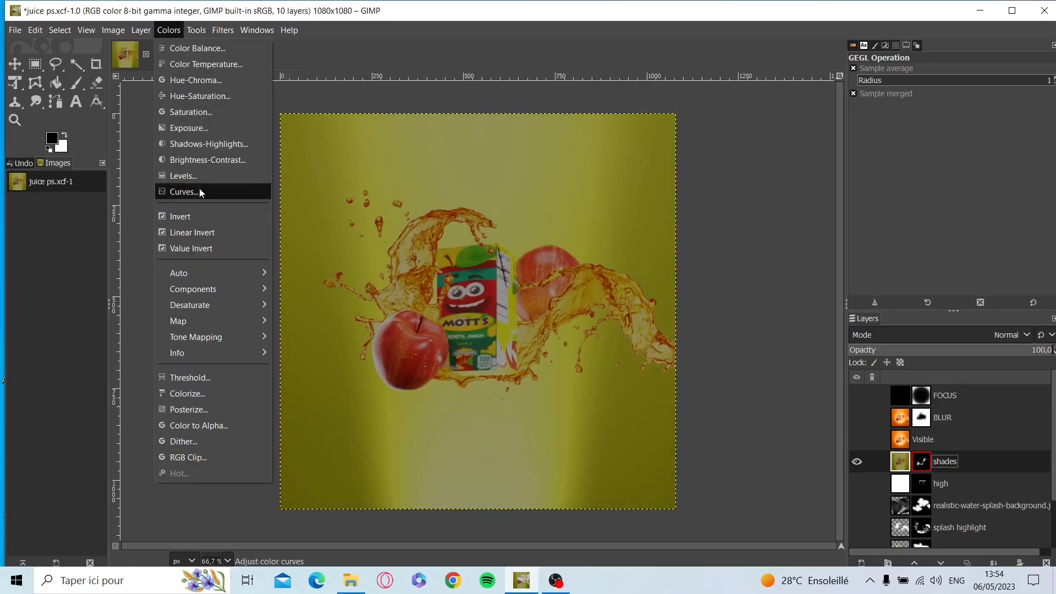
{"action": "left_click", "coordinate": [235, 160]}
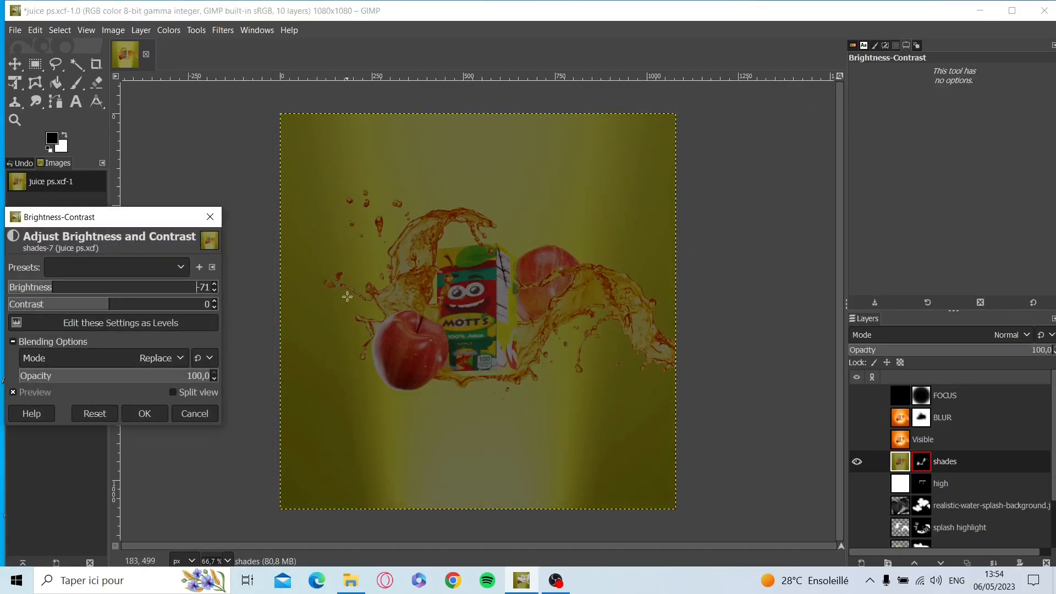
{"action": "left_click", "coordinate": [211, 216]}
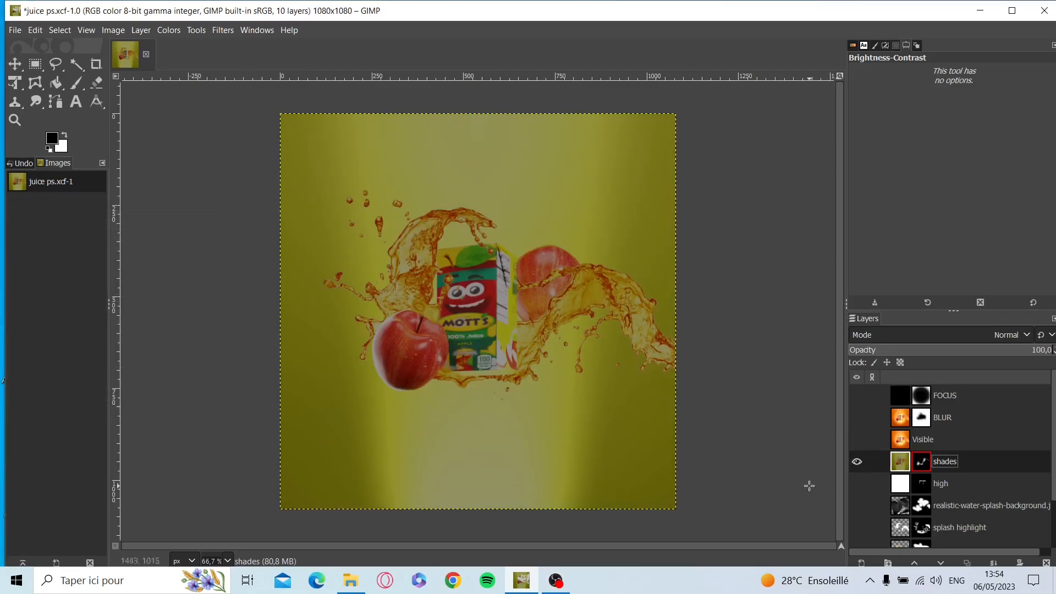
- Show all the other layers again and re-enable the shades layer's mask
{"action": "left_click", "coordinate": [859, 462], "text": "shift"}
{"action": "right_click", "coordinate": [926, 466]}
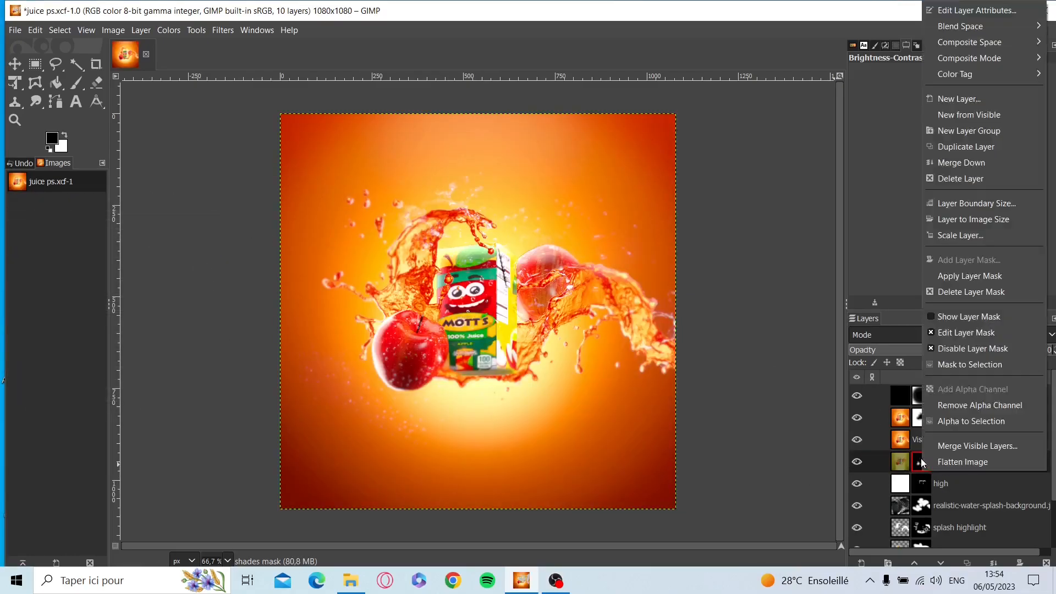
{"action": "left_click", "coordinate": [968, 348]}
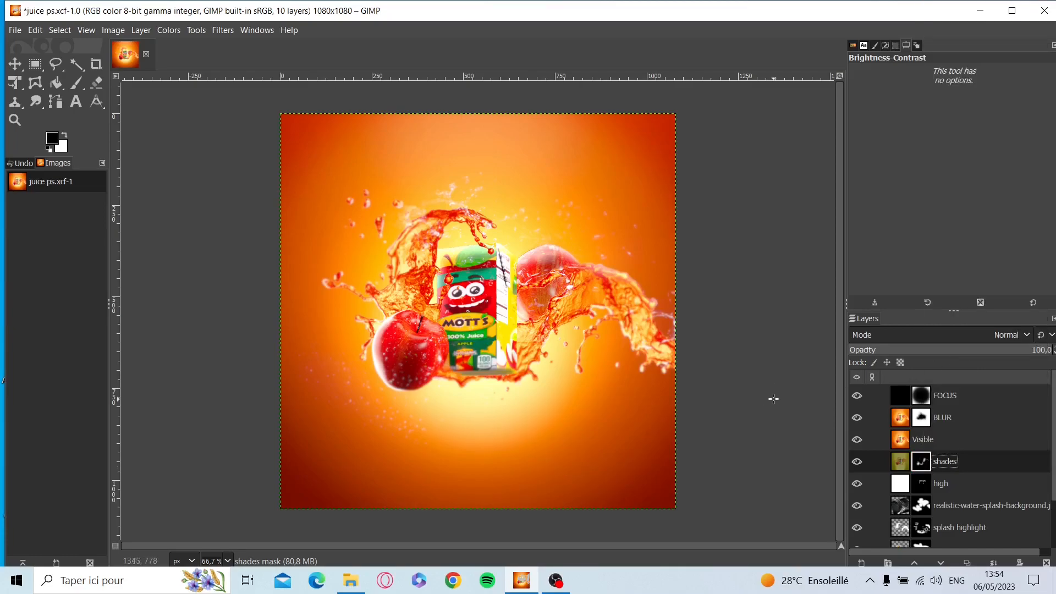
- Create a new layer from the visible image above the Visible layer, and undo it
{"action": "left_click", "coordinate": [900, 440]}
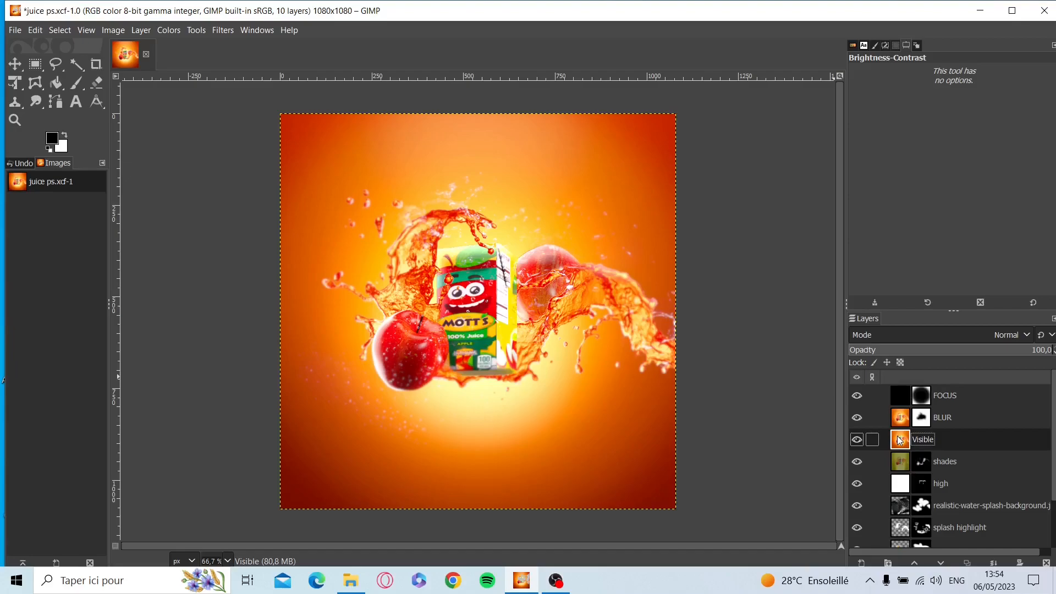
{"action": "right_click", "coordinate": [900, 440]}
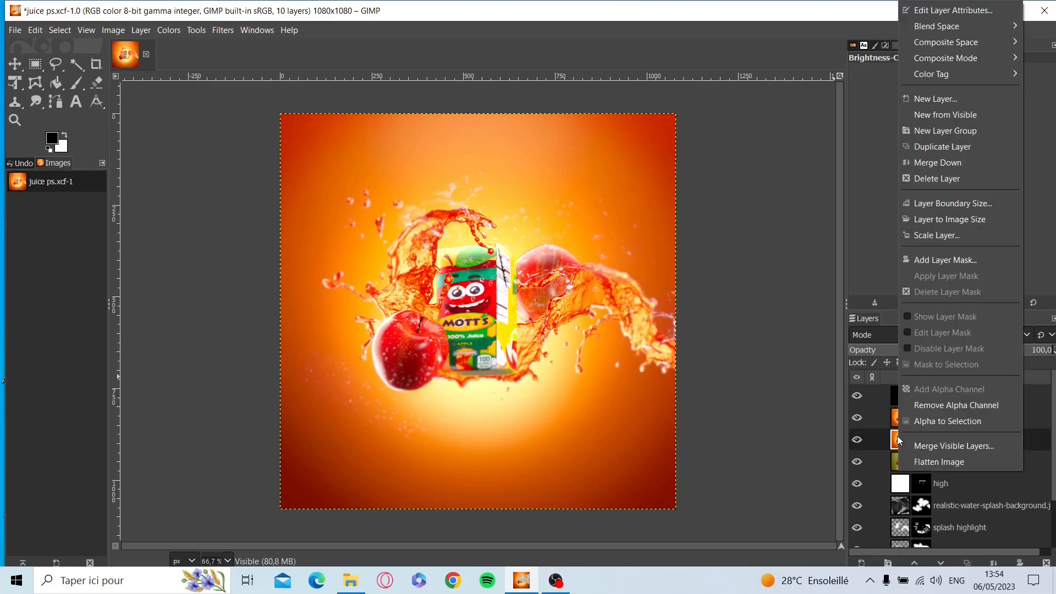
{"action": "left_click", "coordinate": [957, 117]}
{"action": "key", "text": "ctrl+z"}
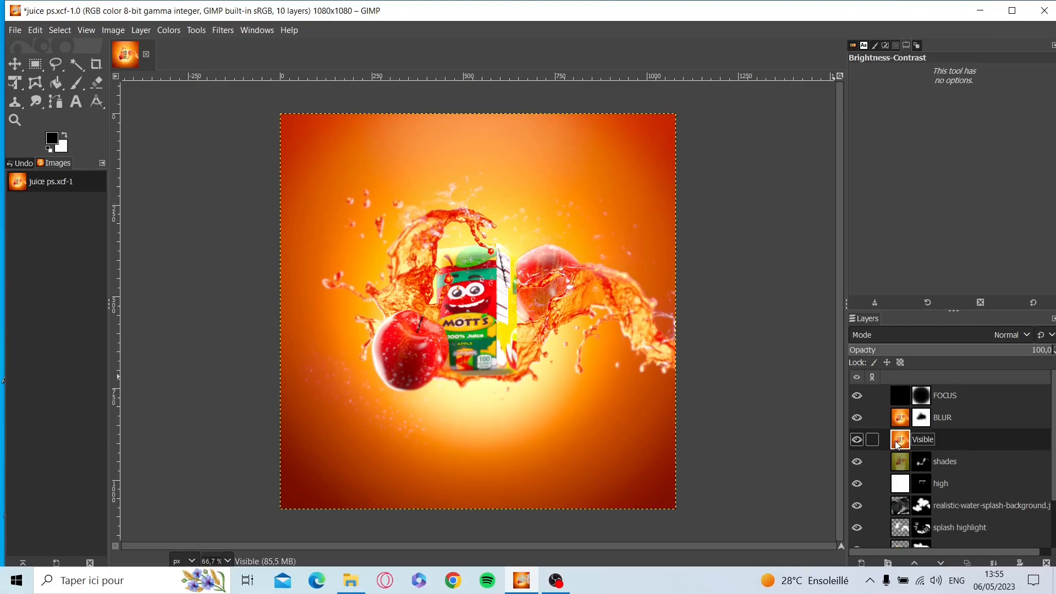
- Select the BLUR layer and disable its layer mask
{"action": "left_click", "coordinate": [900, 419]}
{"action": "right_click", "coordinate": [902, 424]}
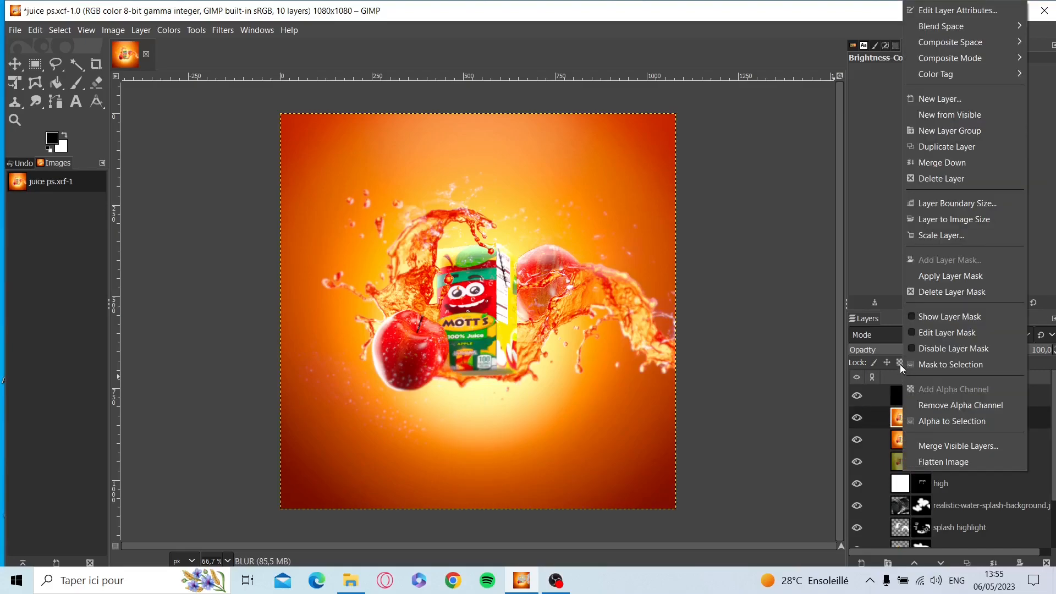
{"action": "left_click", "coordinate": [933, 350]}
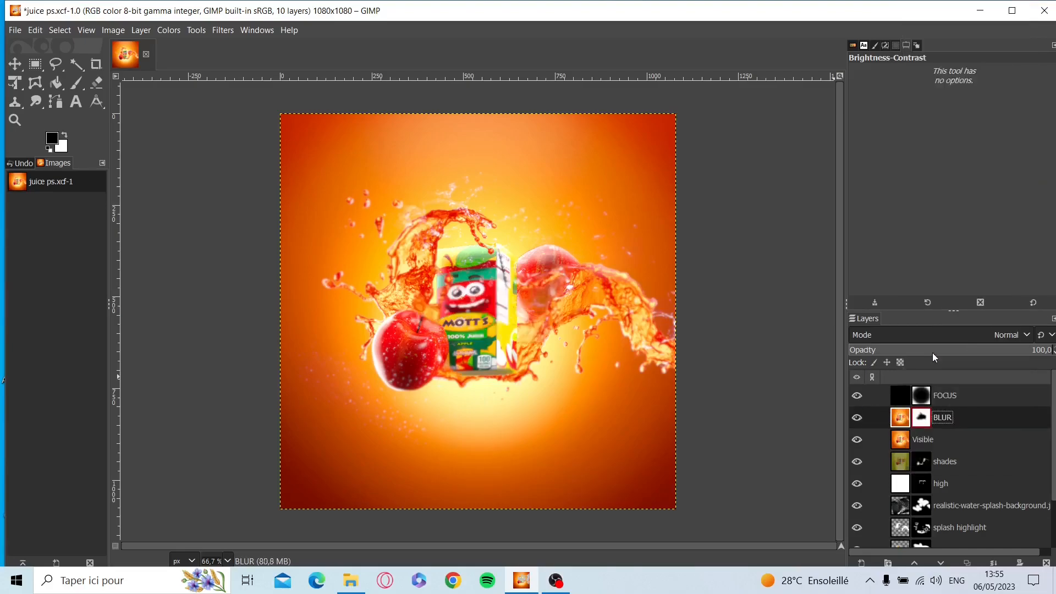
- Open the Gaussian Blur filter for the BLUR layer's image and close it without applying
{"action": "left_click", "coordinate": [902, 421]}
{"action": "left_click", "coordinate": [225, 29]}
{"action": "mouse_move", "coordinate": [256, 121]}
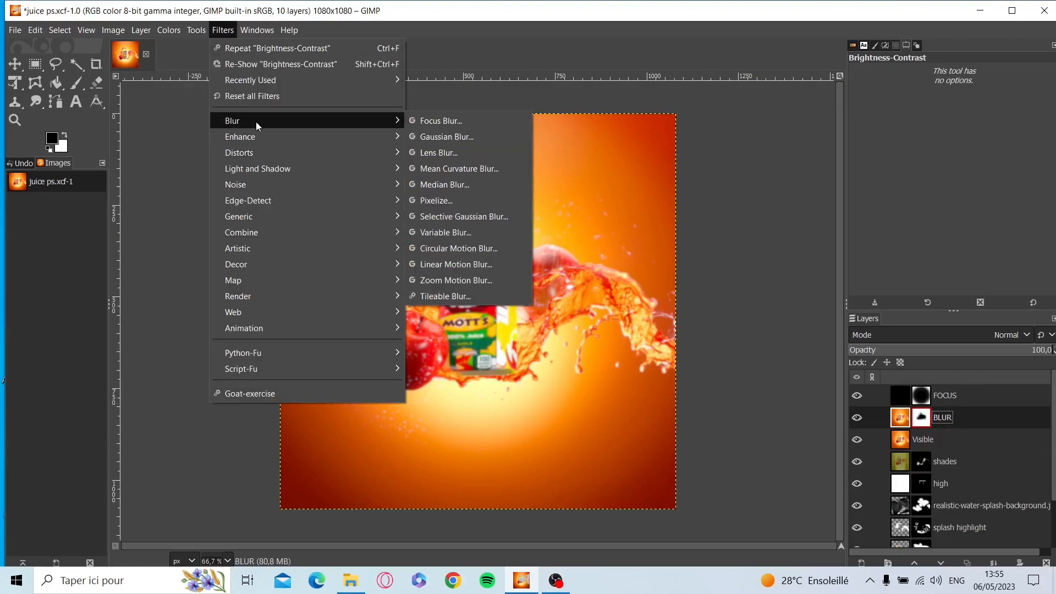
{"action": "left_click", "coordinate": [446, 136]}
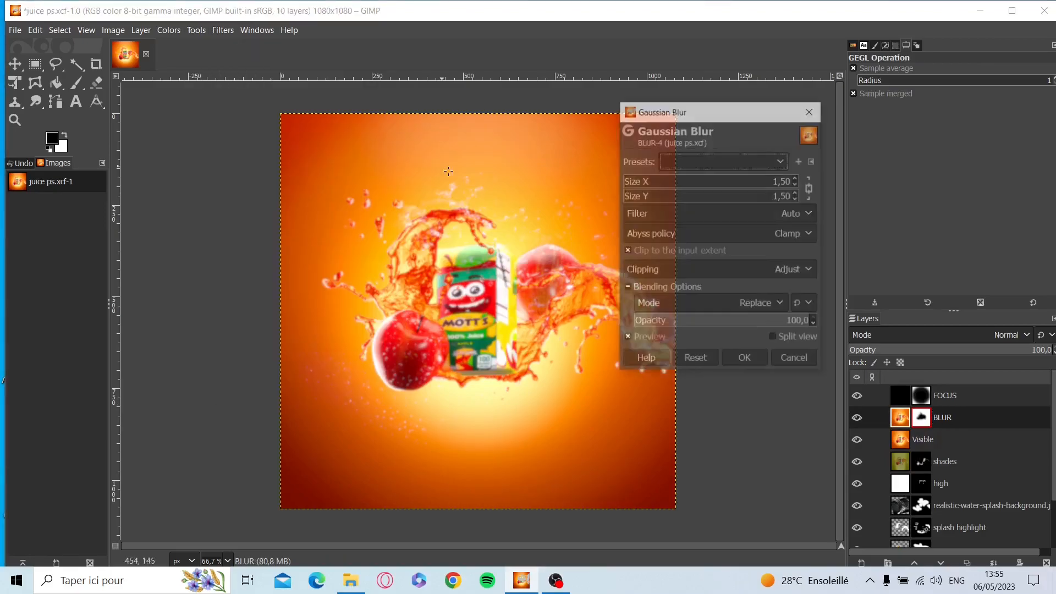
{"action": "left_click", "coordinate": [698, 184]}
{"action": "left_click", "coordinate": [811, 111]}
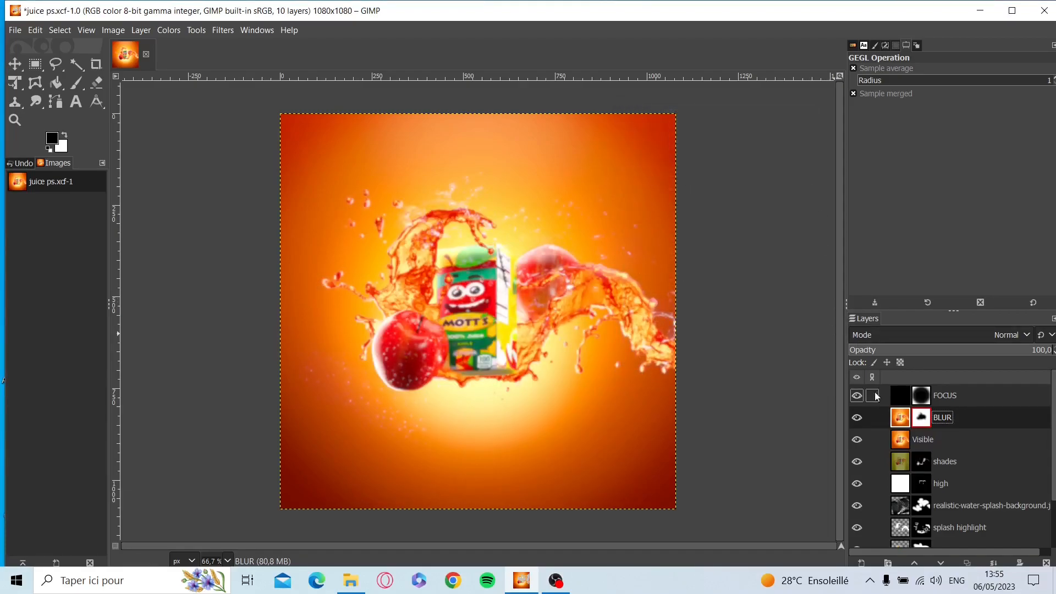
- Re-enable the BLUR layer's mask
{"action": "left_click", "coordinate": [912, 420]}
{"action": "right_click", "coordinate": [911, 420]}
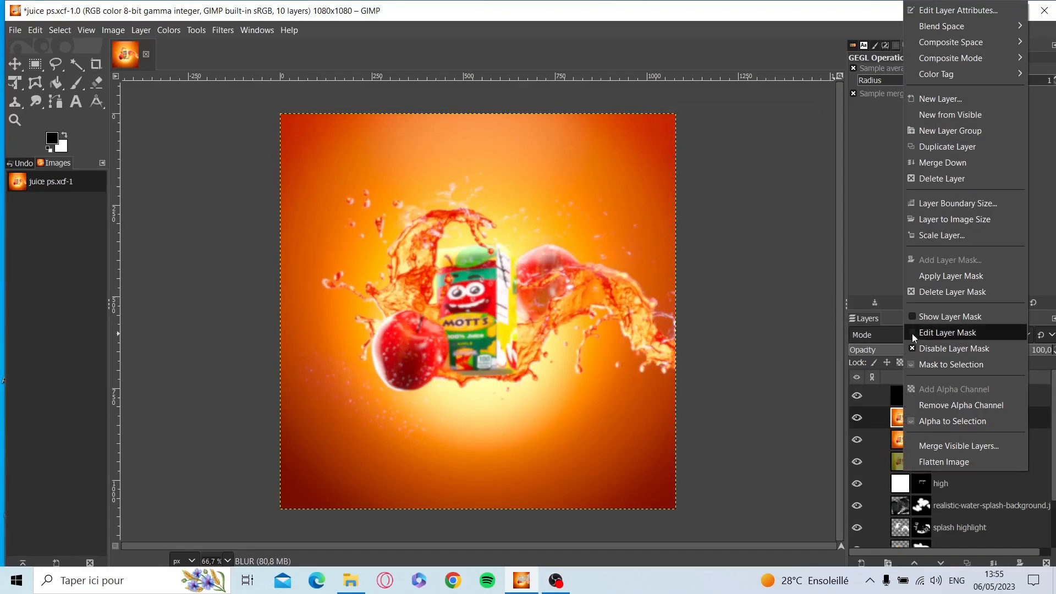
{"action": "left_click", "coordinate": [913, 347]}
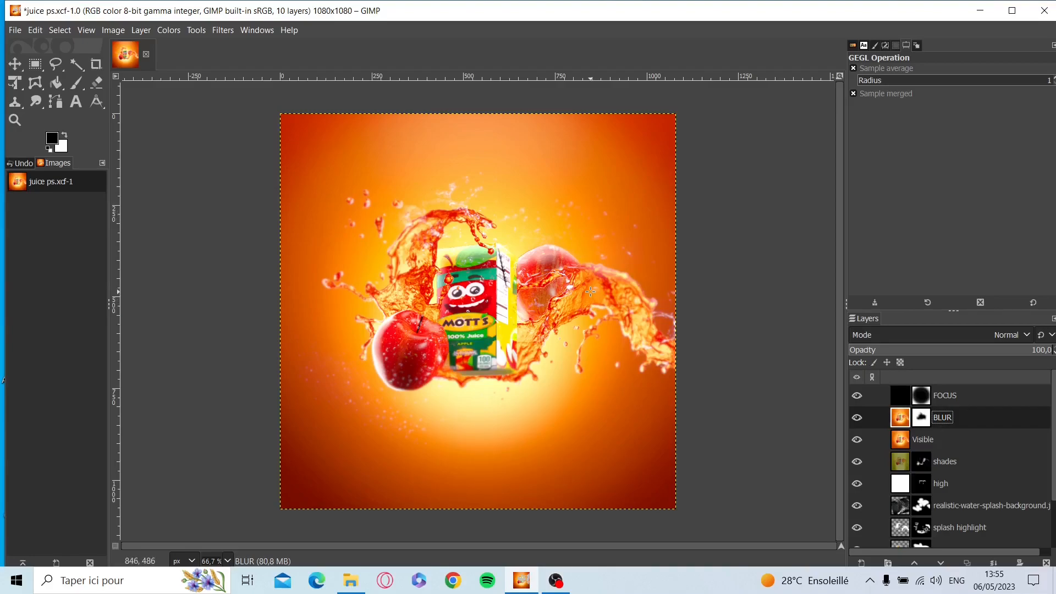
- Select the FOCUS layer, temporarily disable its mask to compare the full soft light effect, and re-enable it
{"action": "left_click", "coordinate": [900, 399]}
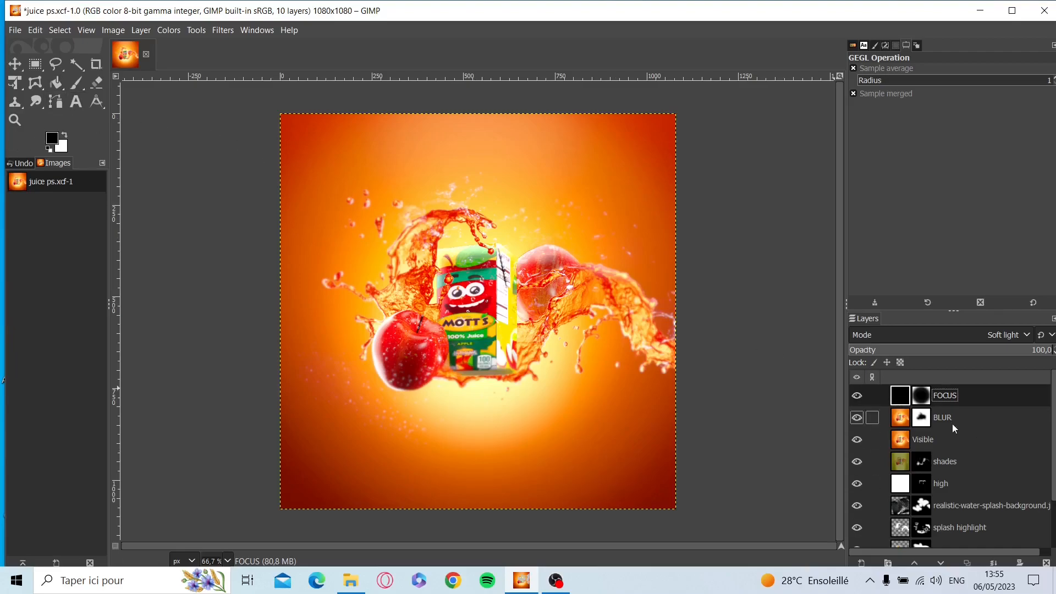
{"action": "left_click", "coordinate": [922, 398]}
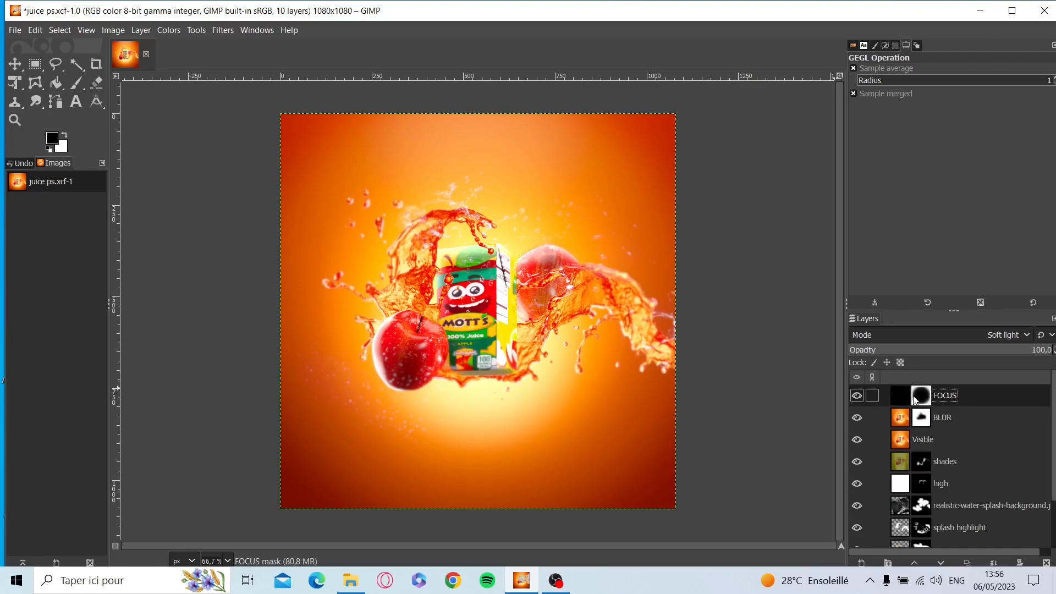
{"action": "right_click", "coordinate": [916, 400]}
{"action": "left_click", "coordinate": [946, 347]}
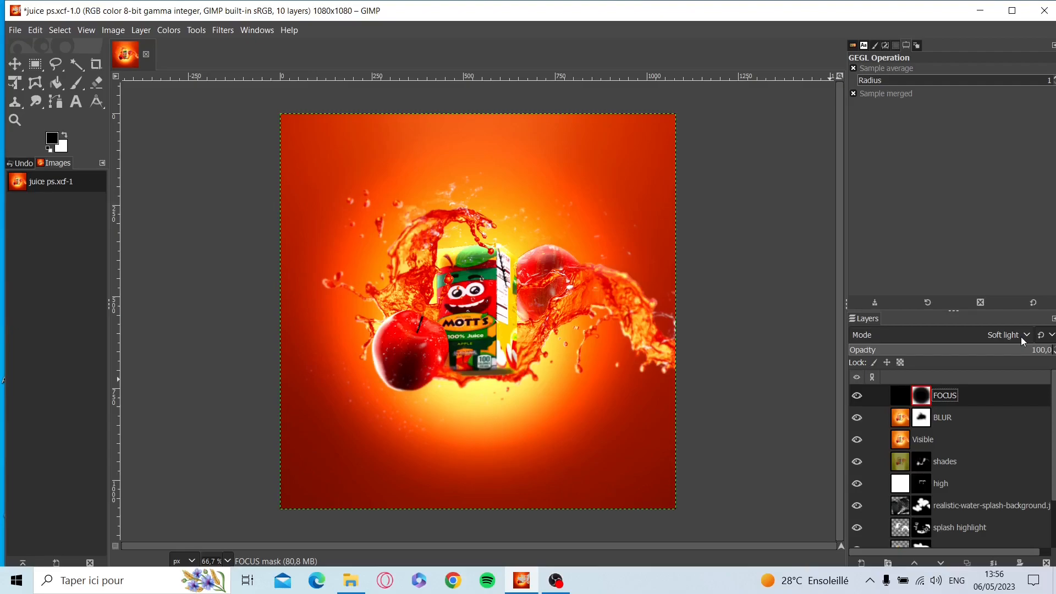
{"action": "scroll", "coordinate": [1022, 337], "scroll_direction": "up", "scroll_amount": 1}
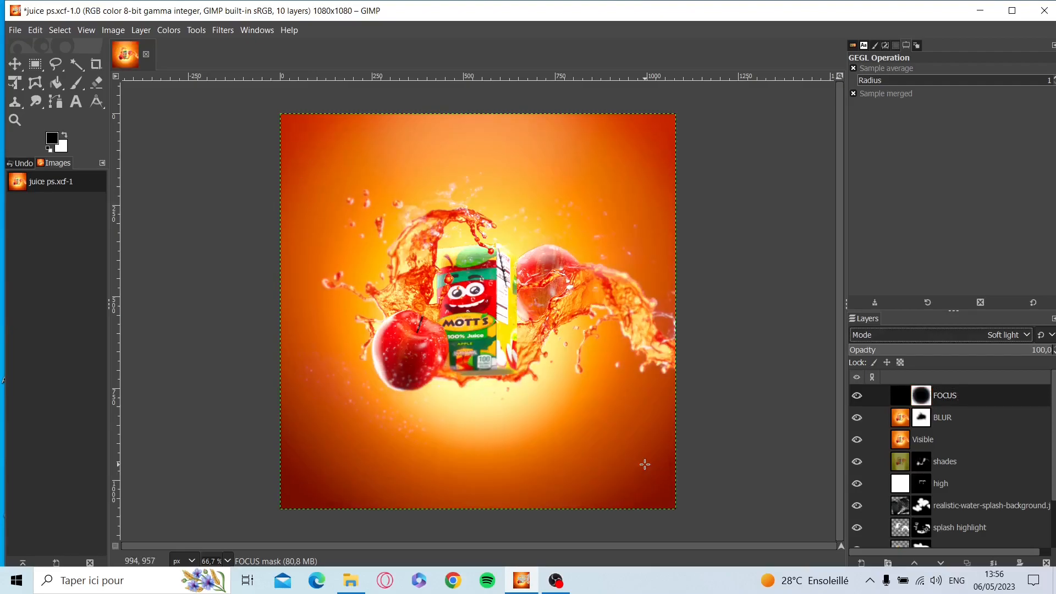
- Select the Visible layer and review the available color adjustments without applying any
{"action": "left_click", "coordinate": [903, 444]}
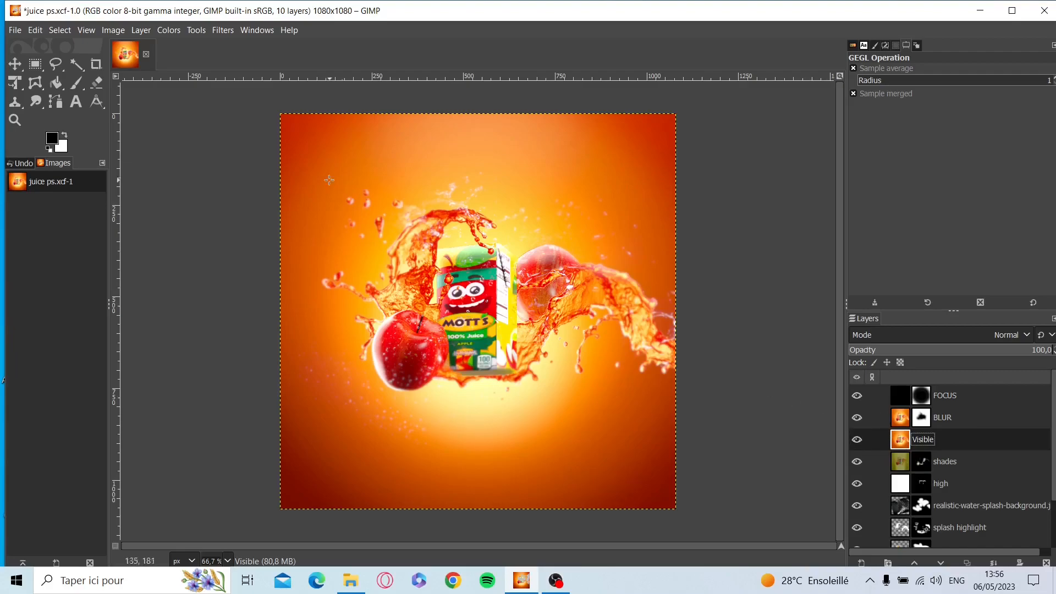
{"action": "left_click", "coordinate": [136, 31]}
{"action": "mouse_move", "coordinate": [155, 29]}
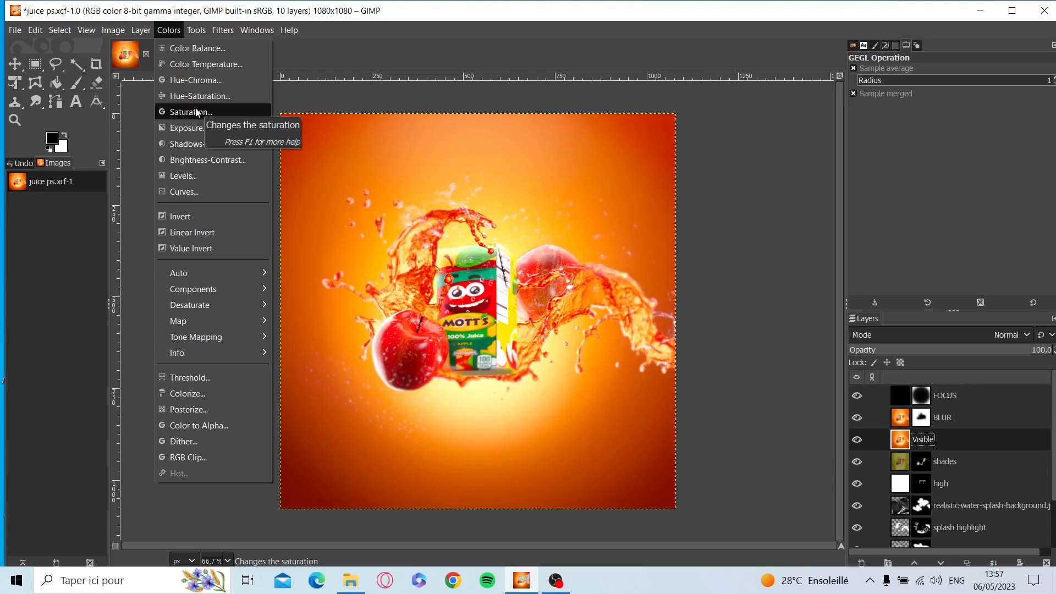
{"action": "left_click", "coordinate": [720, 165]}
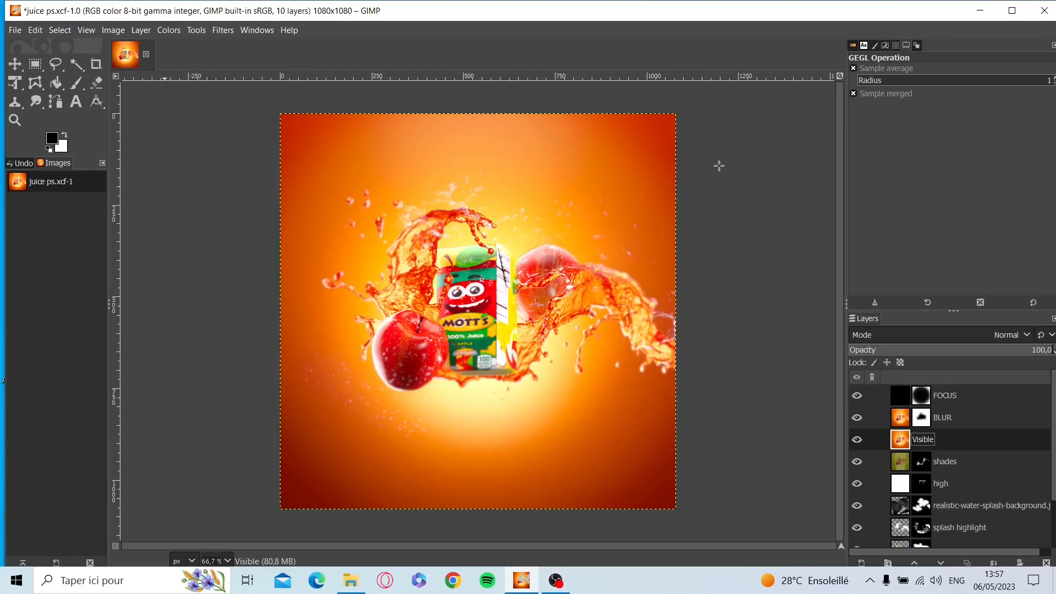